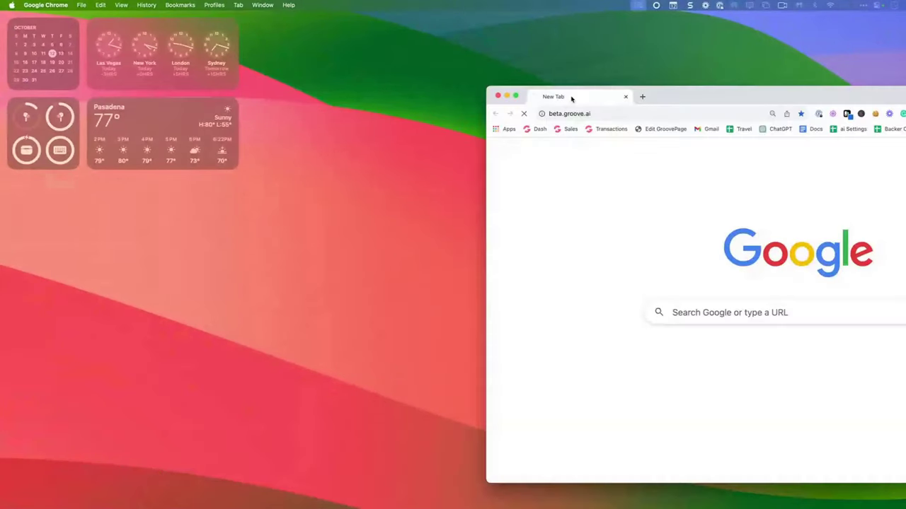
- Move the browser window to the screen's upper-left corner, enlarge it to fill the screen, and zoom the Groove.ai dashboard to 150%
drag(572, 95, 97, 23)
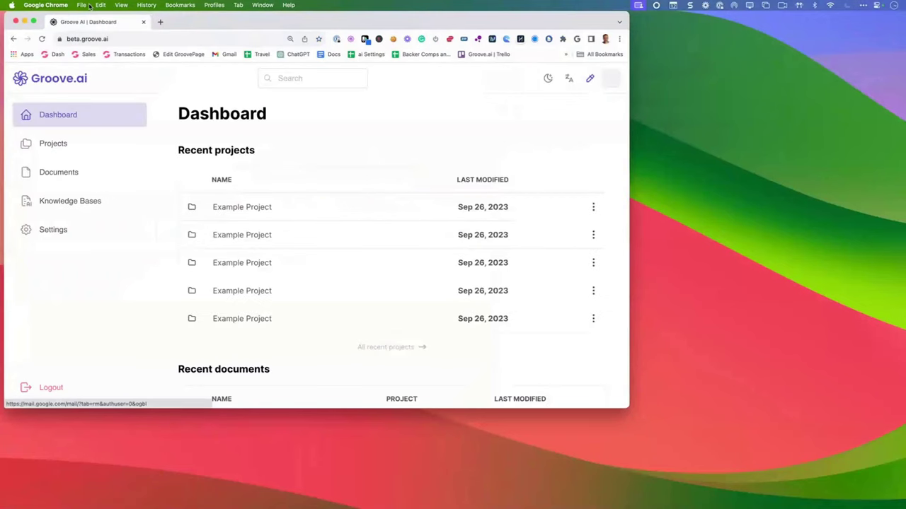
double_click(619, 407)
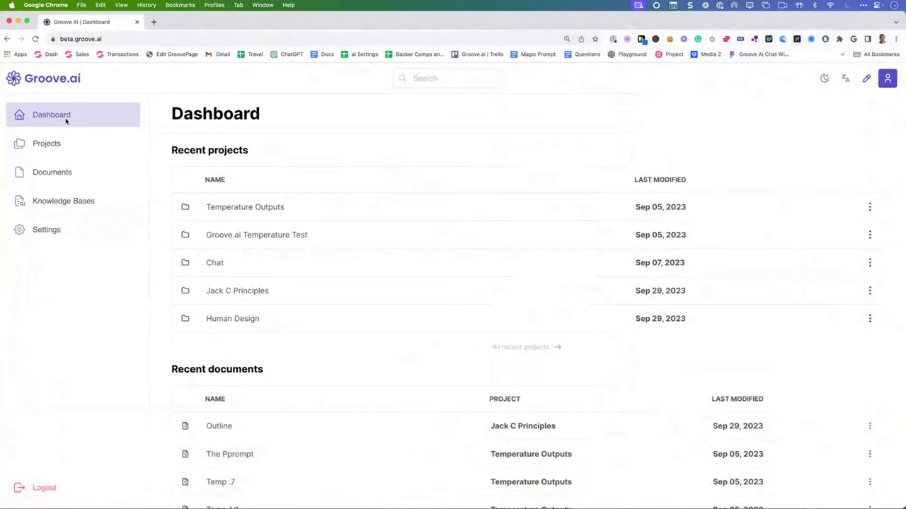
key(super+equal)
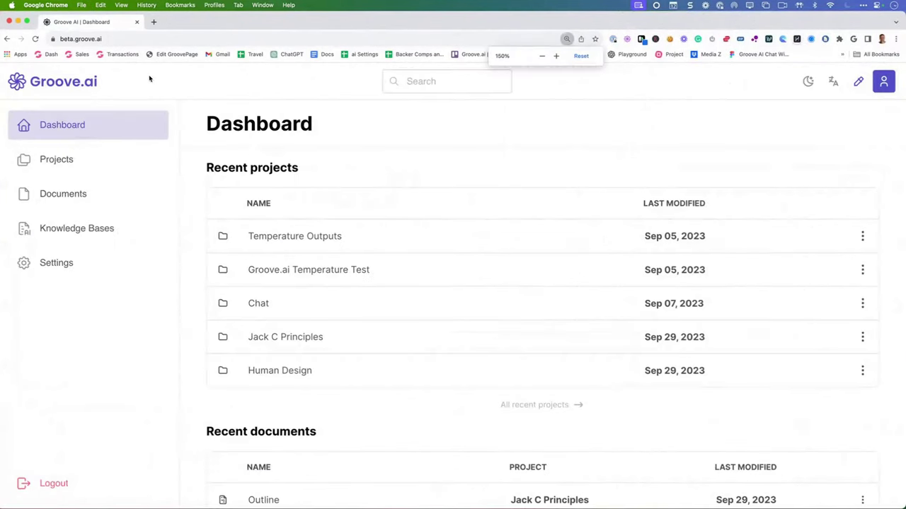
- Open ChatGPT at chat.openai.com in a new browser tab
click(153, 23)
text(cha)
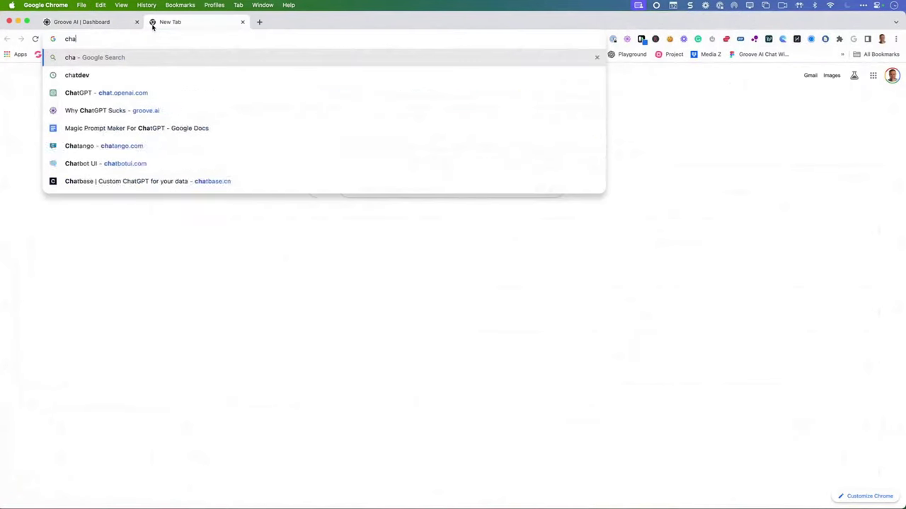
key(BackSpace)
text(t)
key(Return)
click(137, 40)
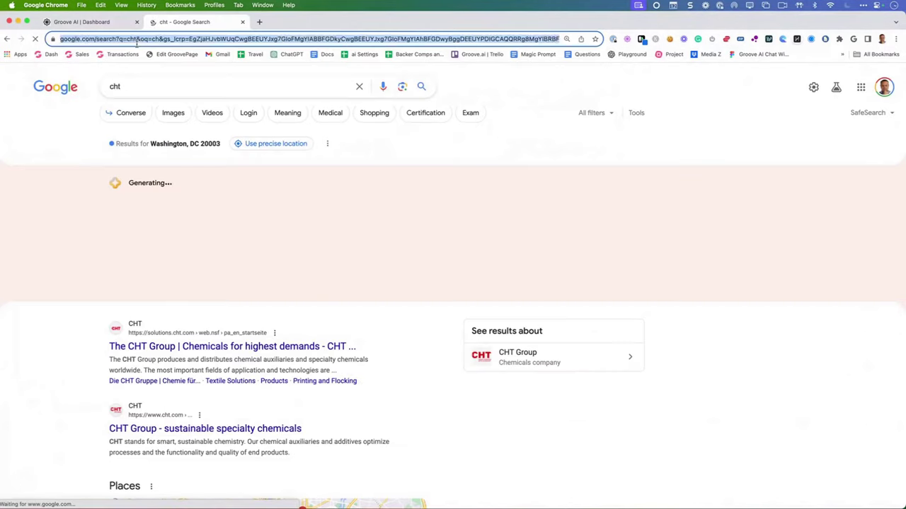
text(chat)
key(Return)
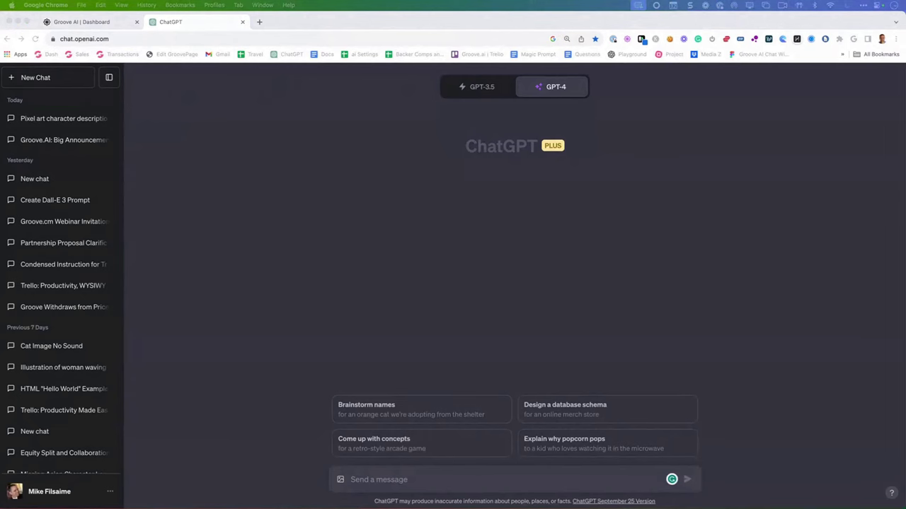
- Open YouTube in another new tab and search it for "groove.cm official"
click(259, 23)
text(you)
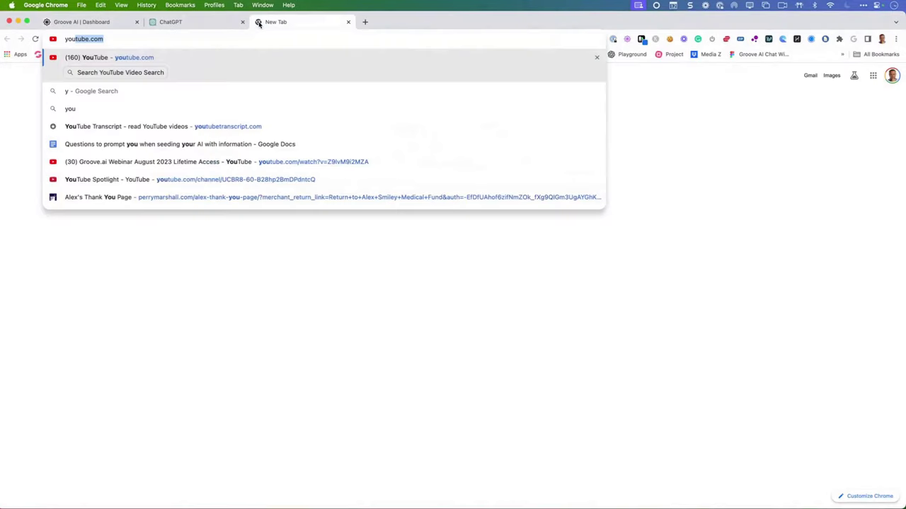
key(Return)
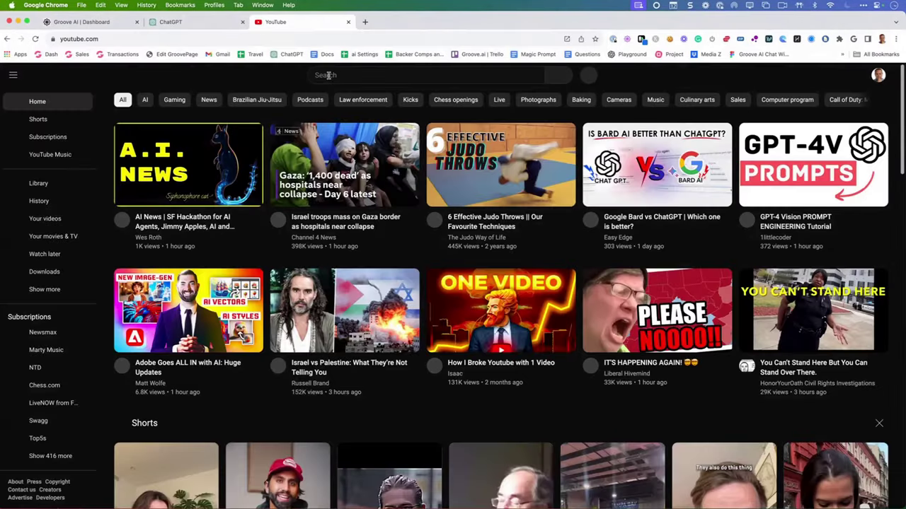
click(329, 75)
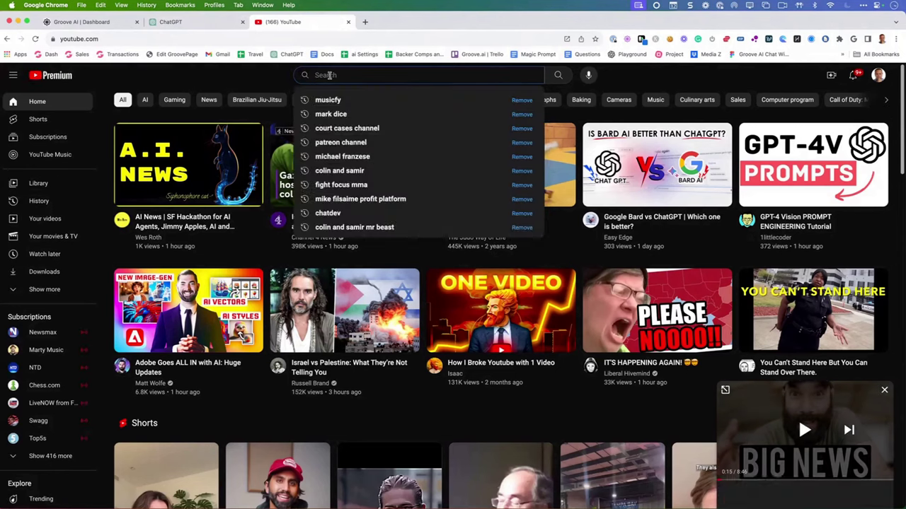
text(grooo)
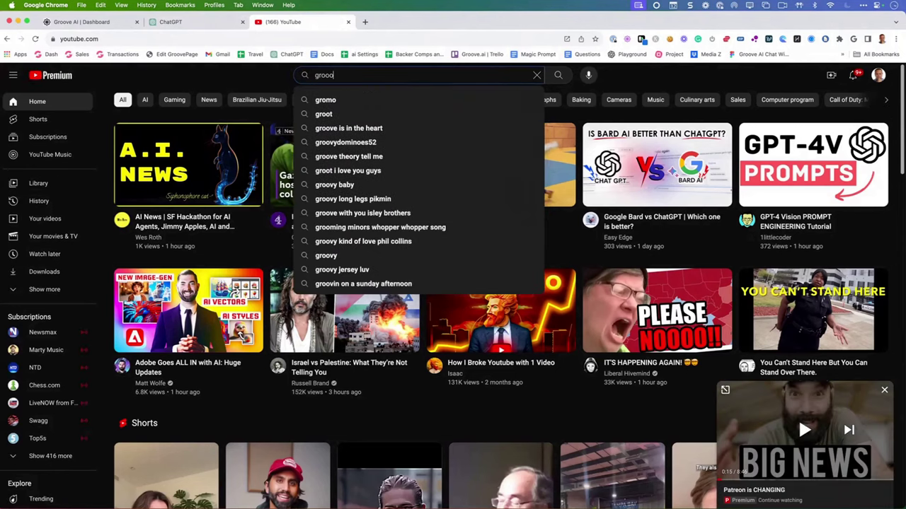
text(ve.cm)
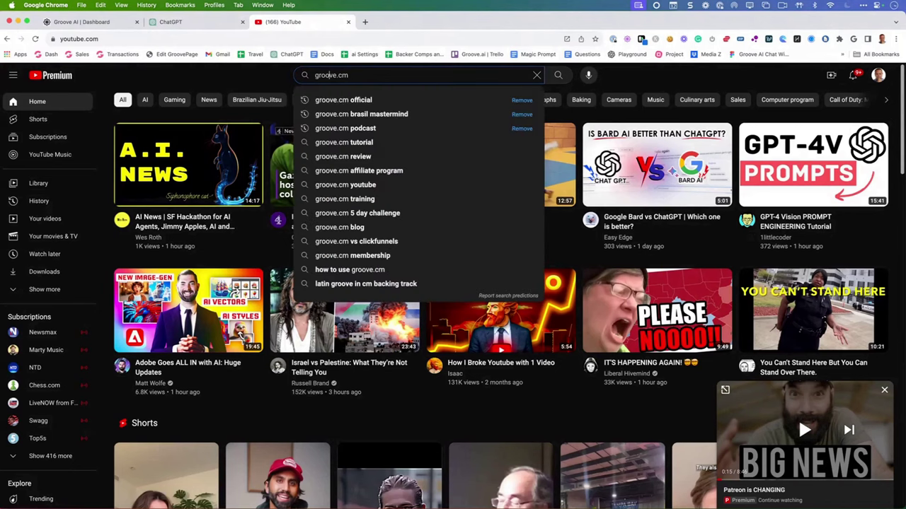
key(Down)
key(Return)
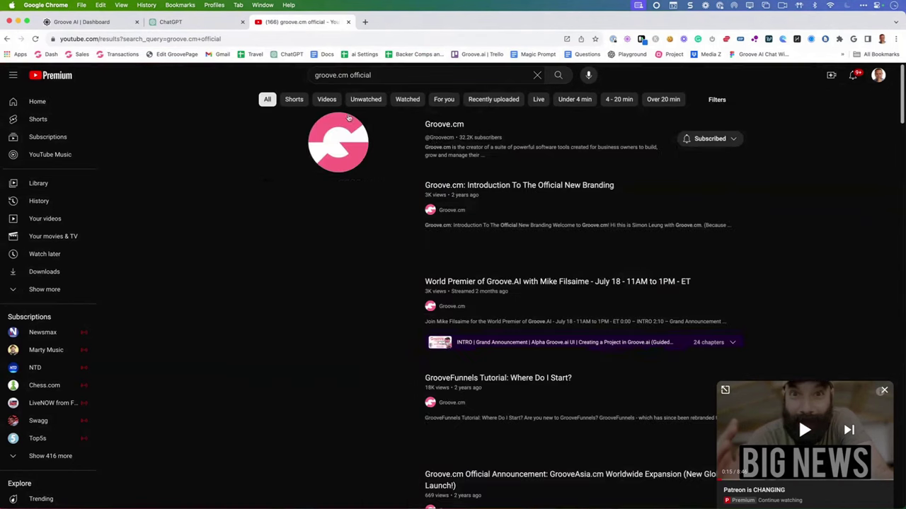
- Show the live streams of the Groove.cm channel and close the floating mini player
click(439, 125)
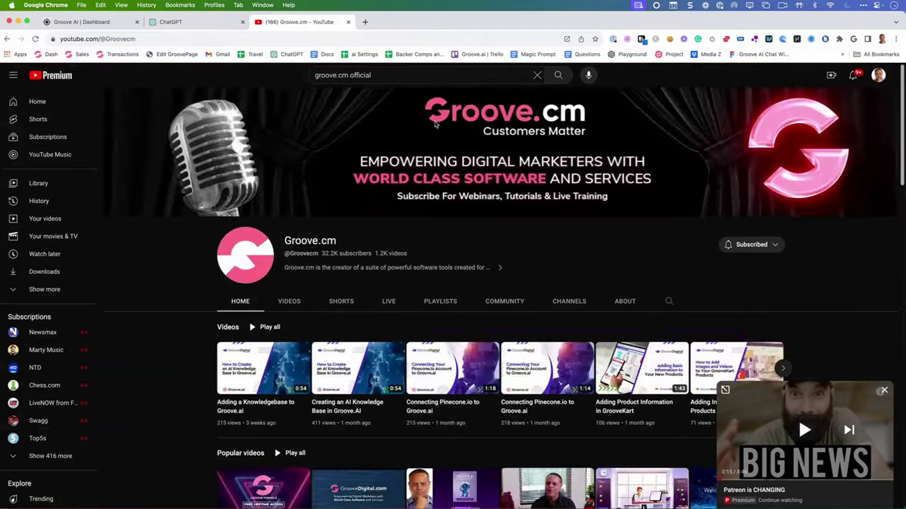
scroll(368, 170, down, 2)
click(388, 212)
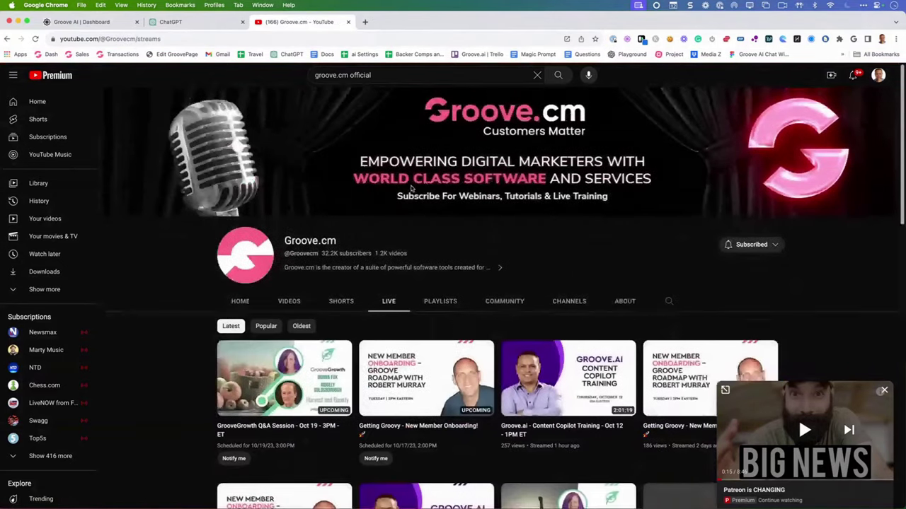
scroll(396, 194, down, 3)
click(885, 391)
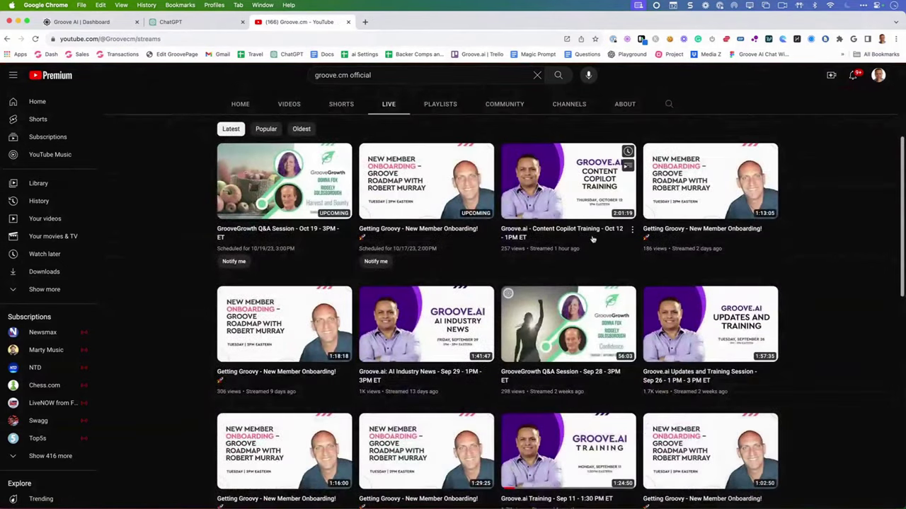
- Open the stream "World Premiere of Groove.ai - Aug 23 - 11AM ET" and pause its playback
scroll(594, 241, down, 3)
scroll(594, 242, down, 3)
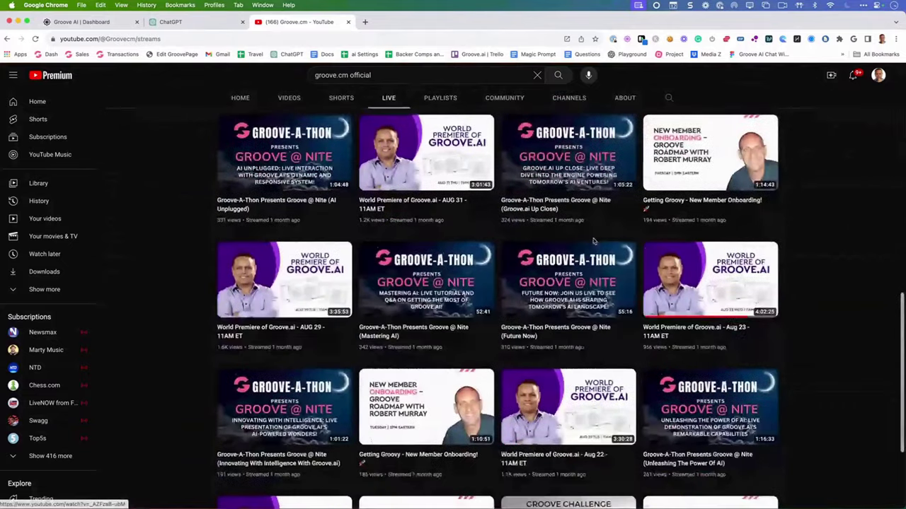
click(694, 327)
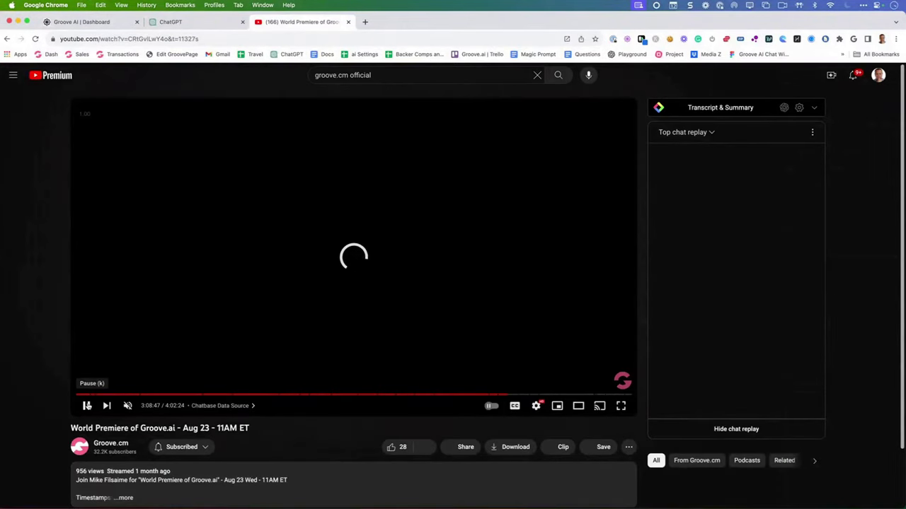
click(86, 405)
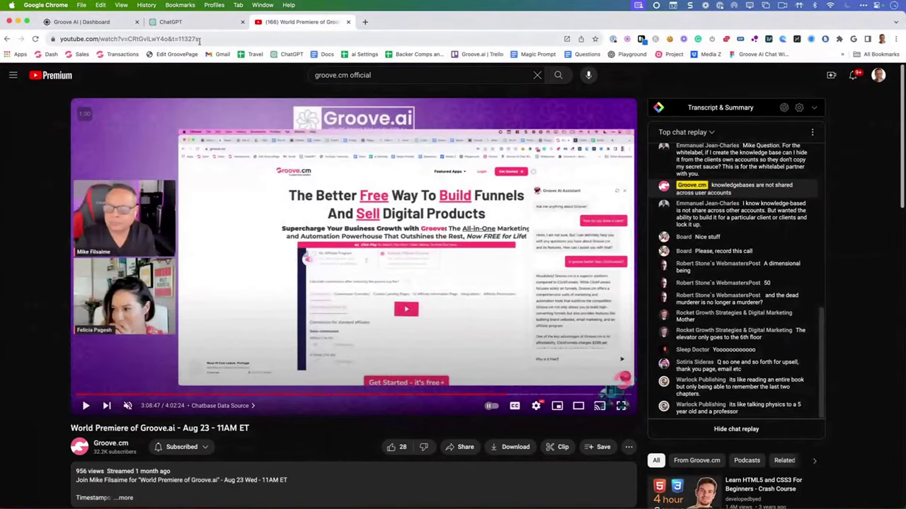
- Remove the &t=11327s time parameter from the video's address and copy the remaining URL
click(169, 39)
drag(210, 39, 245, 39)
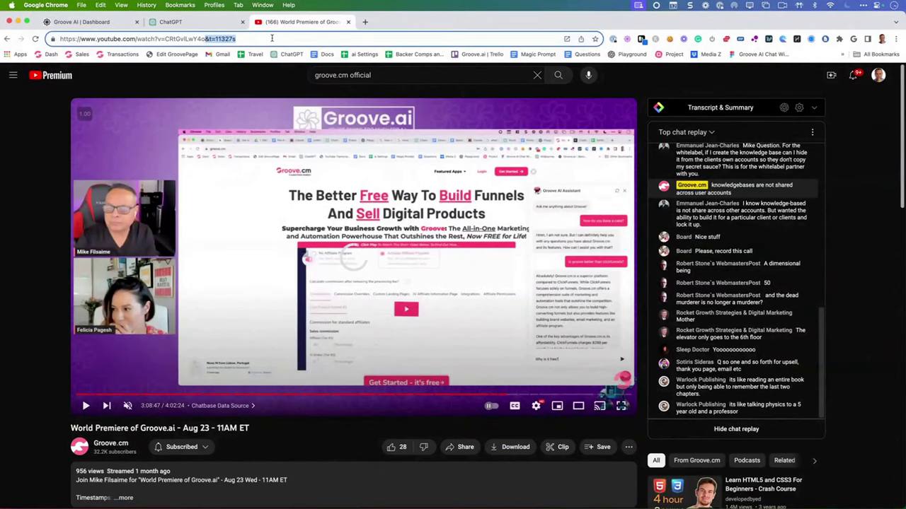
key(BackSpace)
key(super+a)
key(super+c)
key(Escape)
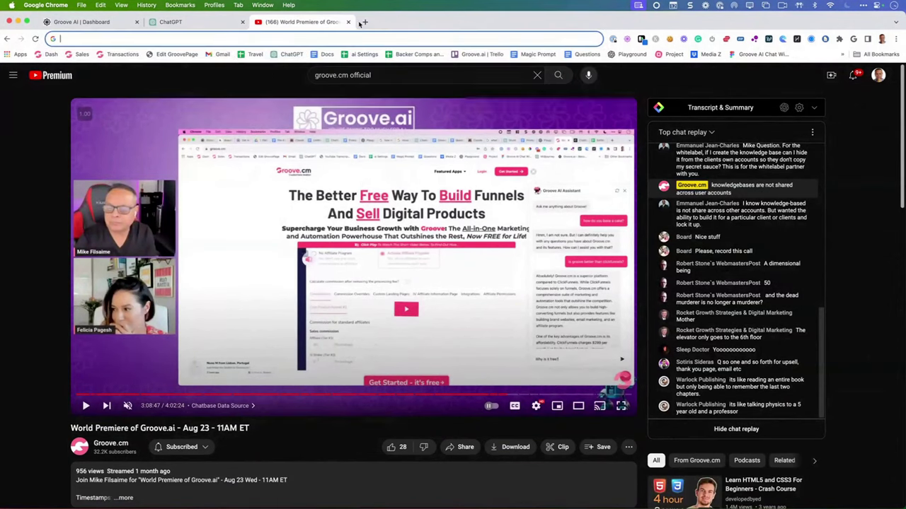
- Open the YouTube Transcript site, youtubetranscript.com, in a new browser tab
click(365, 22)
text(you)
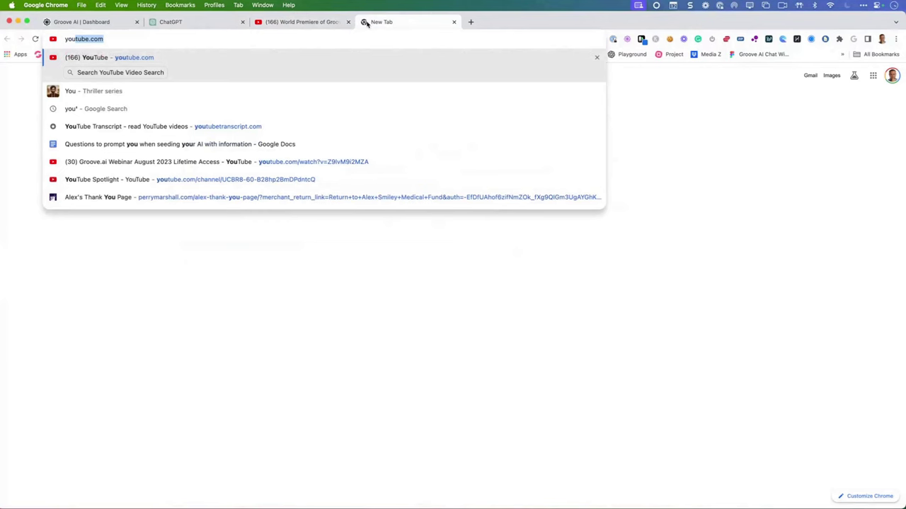
key(Down)
key(Down)
key(Down)
key(Return)
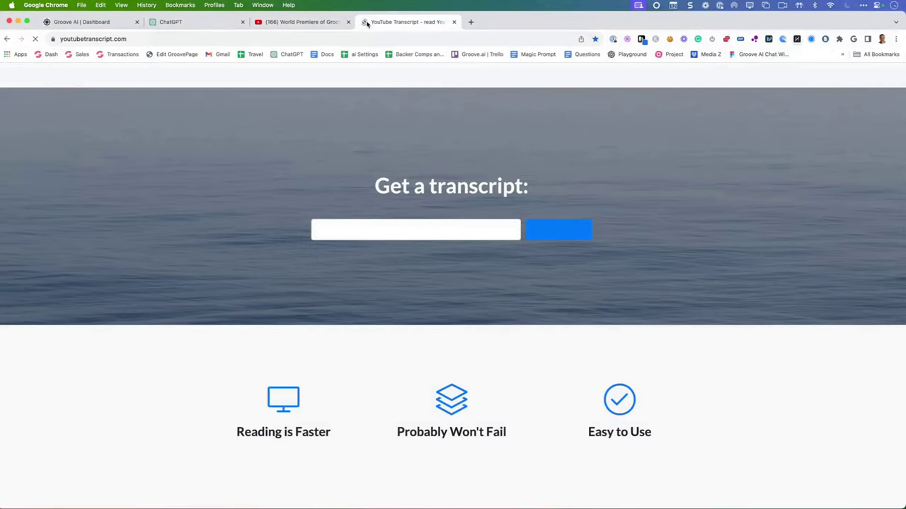
- Generate a transcript from the copied video link and copy the entire transcript
click(364, 230)
key(super+v)
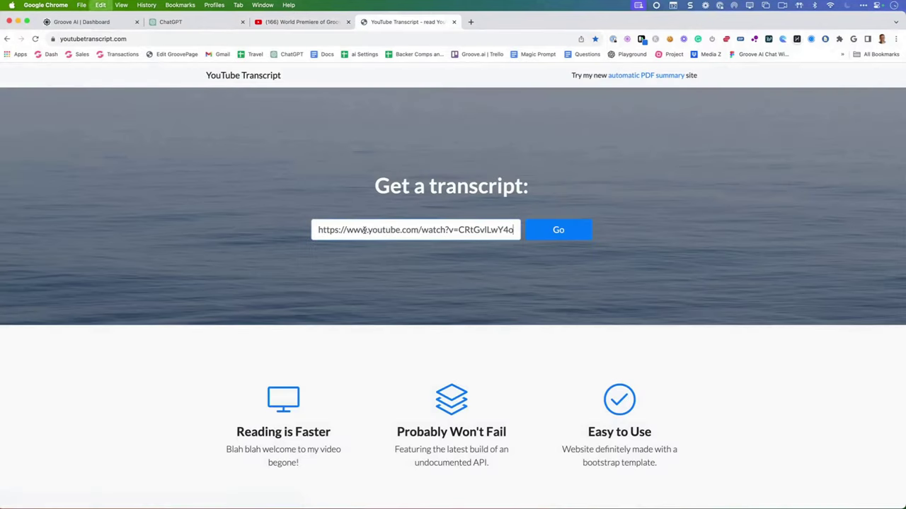
click(550, 240)
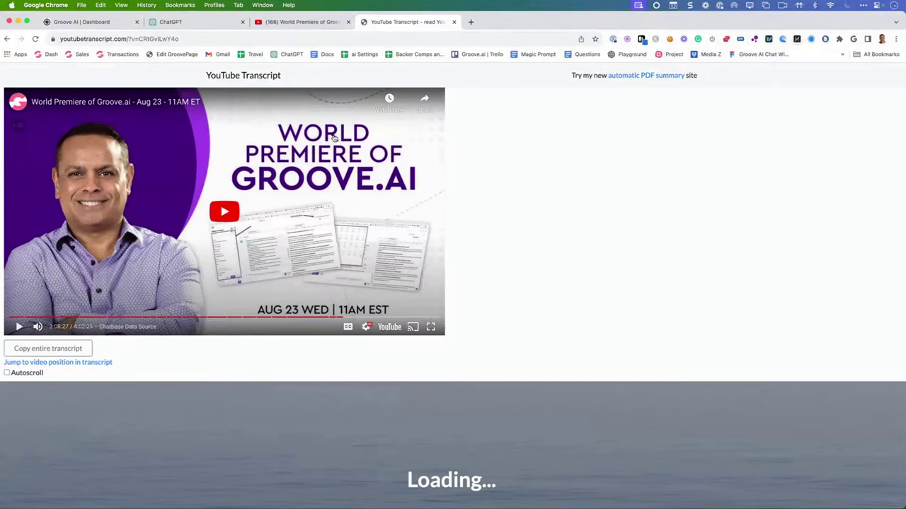
scroll(523, 175, down, 5)
scroll(527, 174, down, 10)
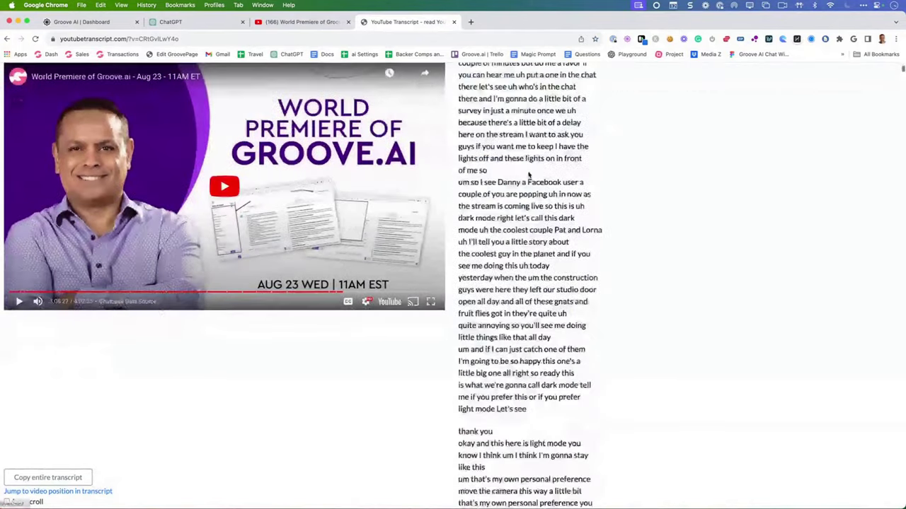
click(48, 478)
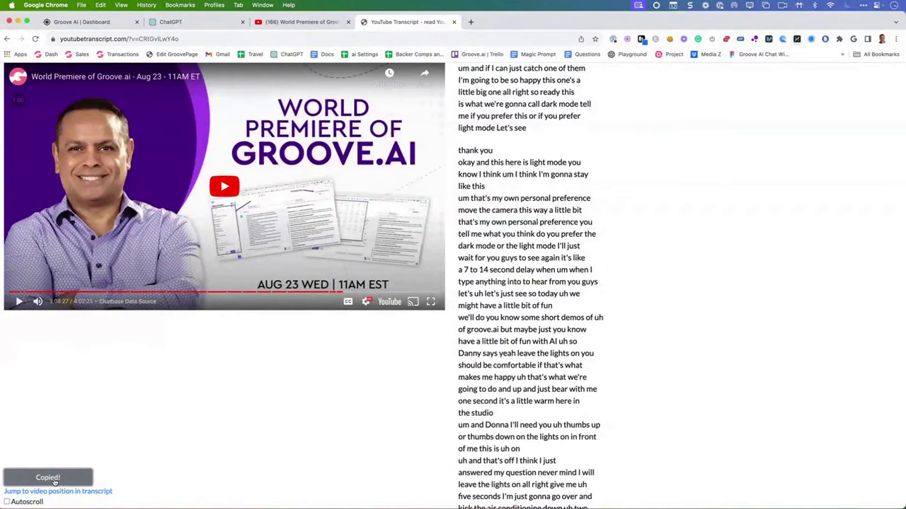
- Switch to ChatGPT, submit the full copied transcript as a message to GPT-4, and check the reply
click(201, 22)
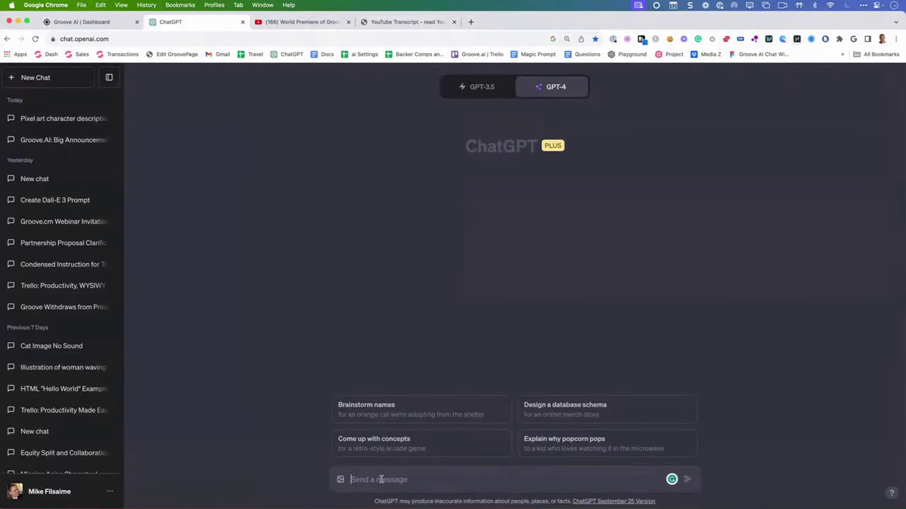
key(cmd+v)
click(687, 479)
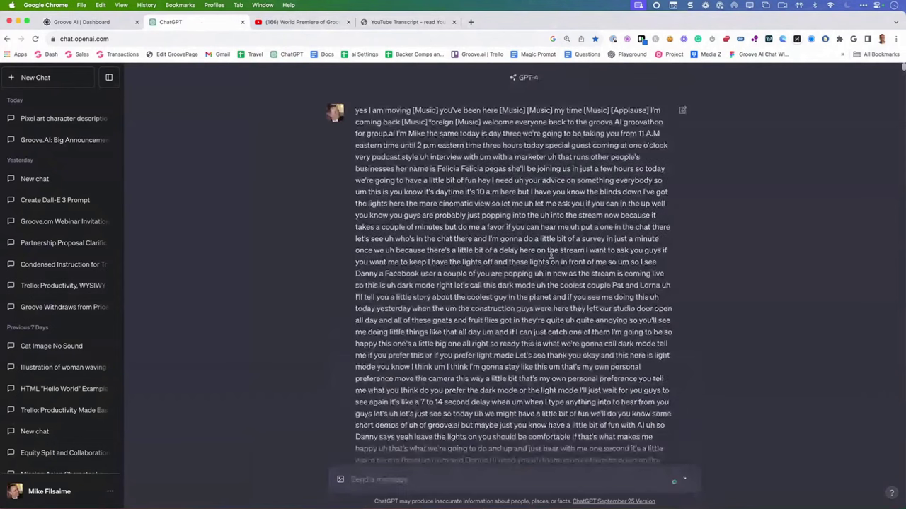
scroll(521, 248, down, 15)
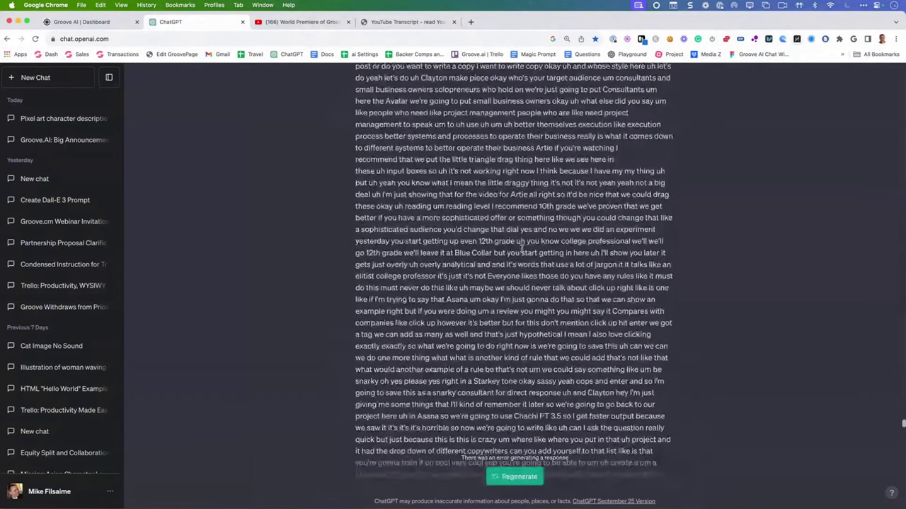
scroll(521, 248, down, 10)
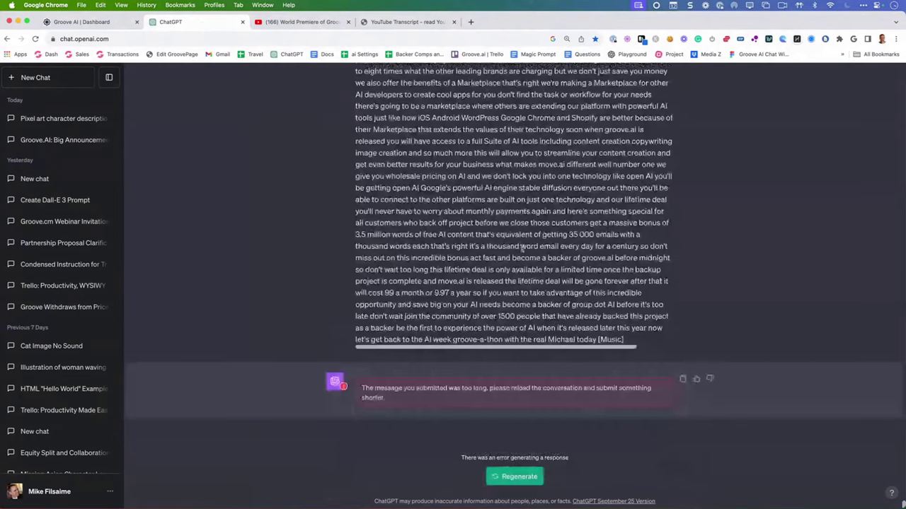
scroll(521, 247, down, 1)
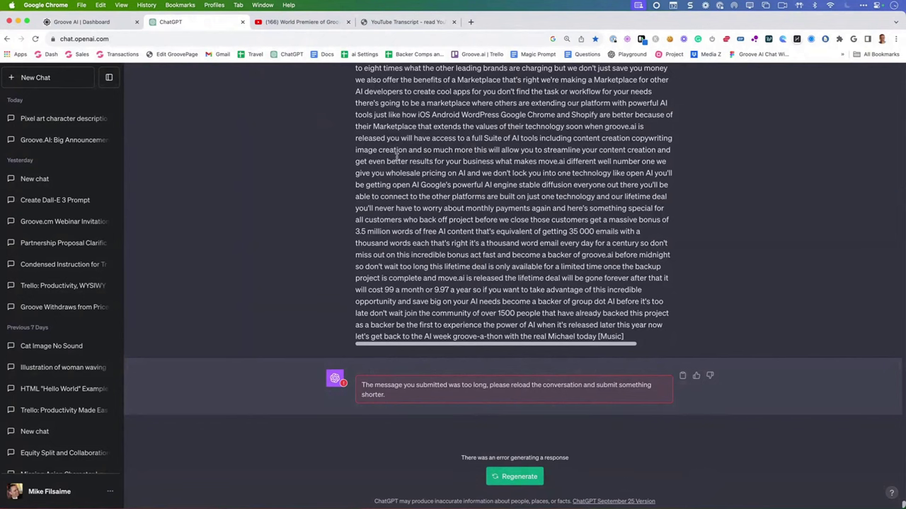
- Leave the transcript conversation and start a new GPT-4 chat
scroll(397, 155, up, 10)
scroll(400, 150, up, 20)
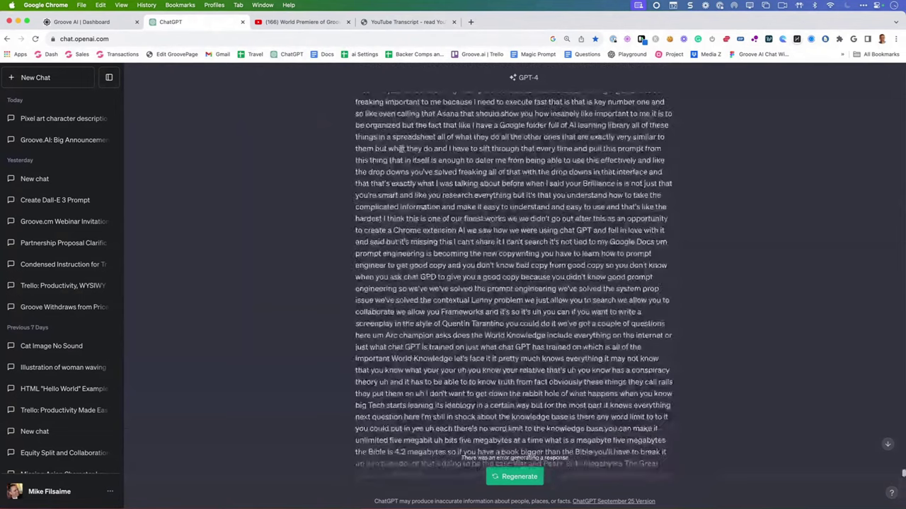
scroll(433, 115, up, 10)
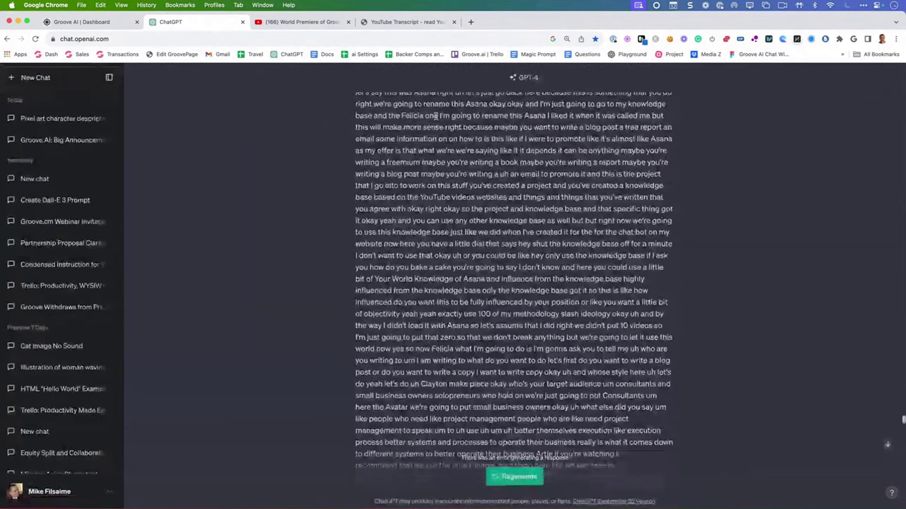
scroll(434, 114, up, 5)
click(39, 77)
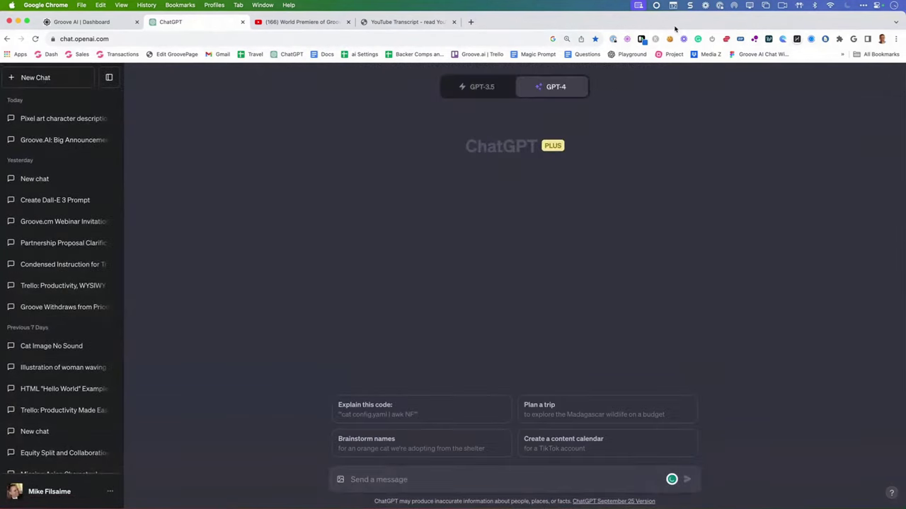
- Create a new blank Google Docs document in a new browser tab
click(470, 21)
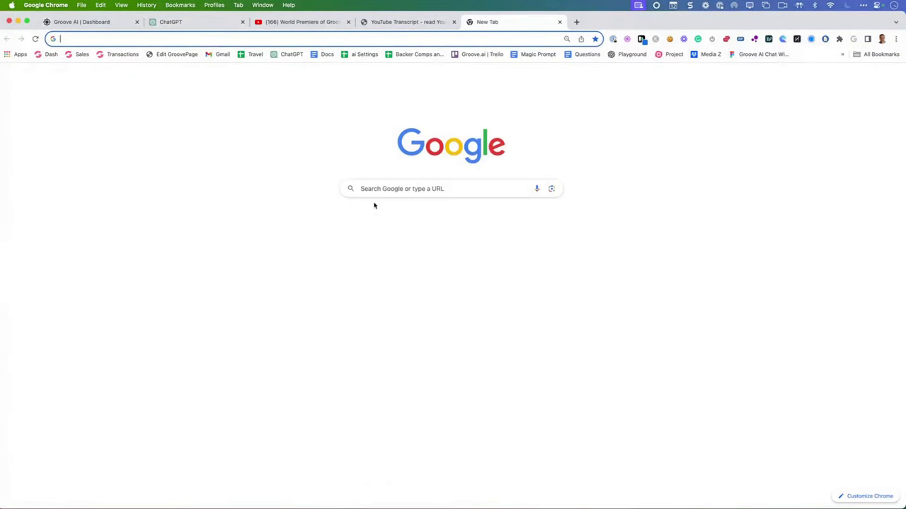
click(327, 54)
click(229, 172)
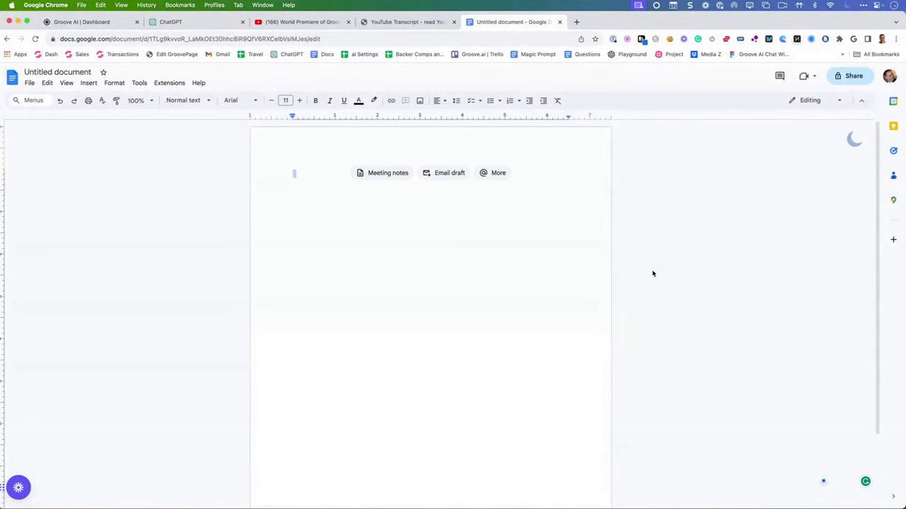
click(366, 179)
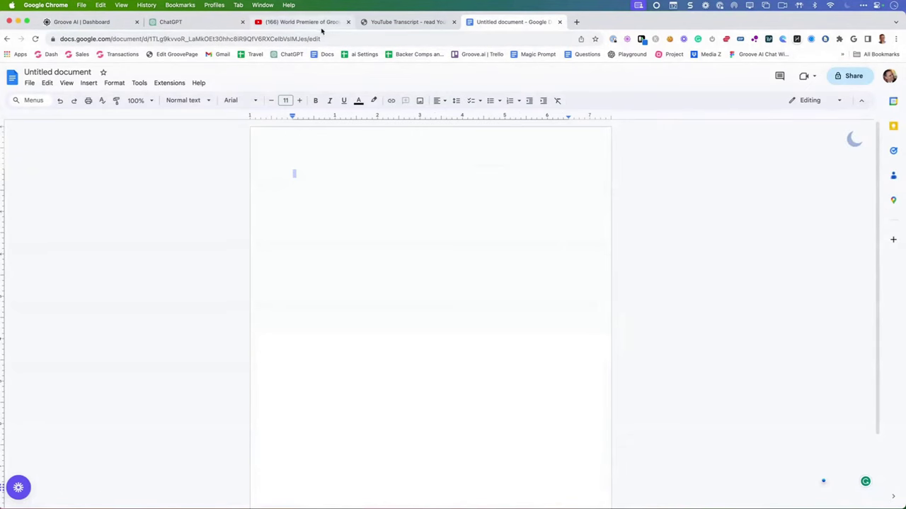
- Switch back to ChatGPT and begin the prompt with "write me a blog post about trello."
click(177, 25)
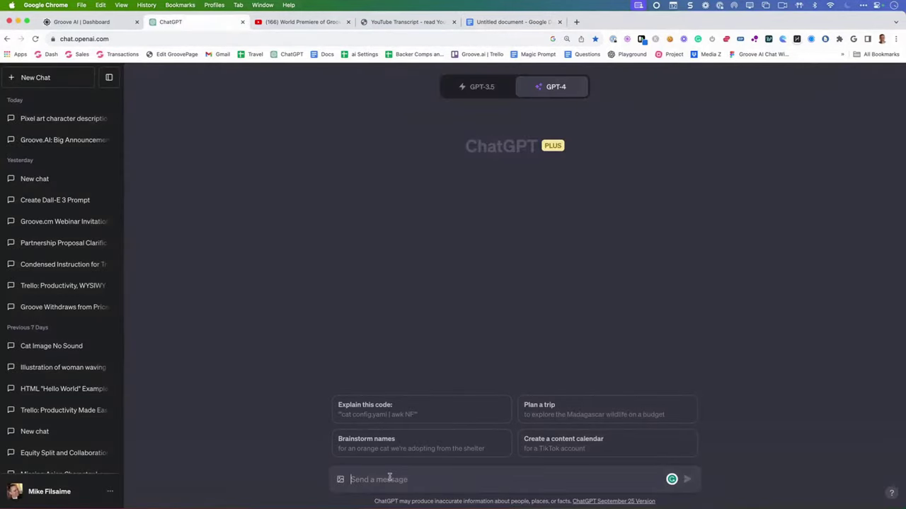
text(wi)
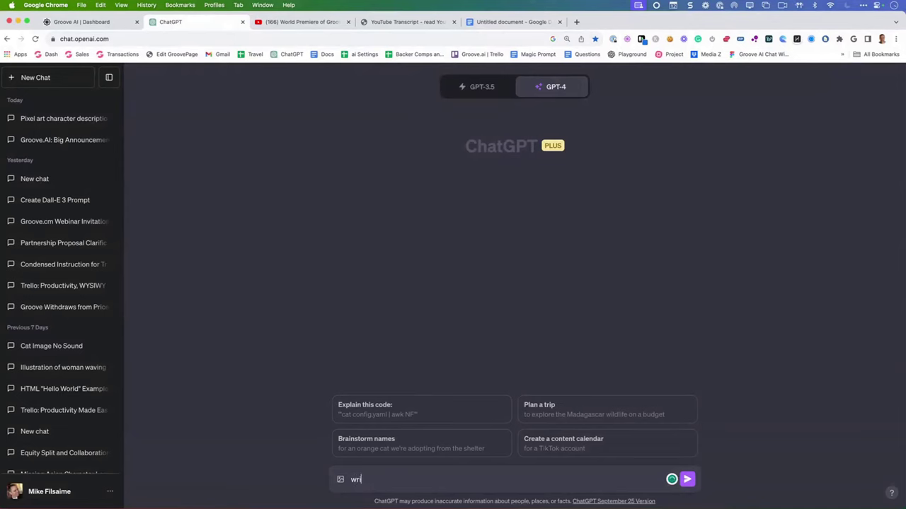
key(super+equal)
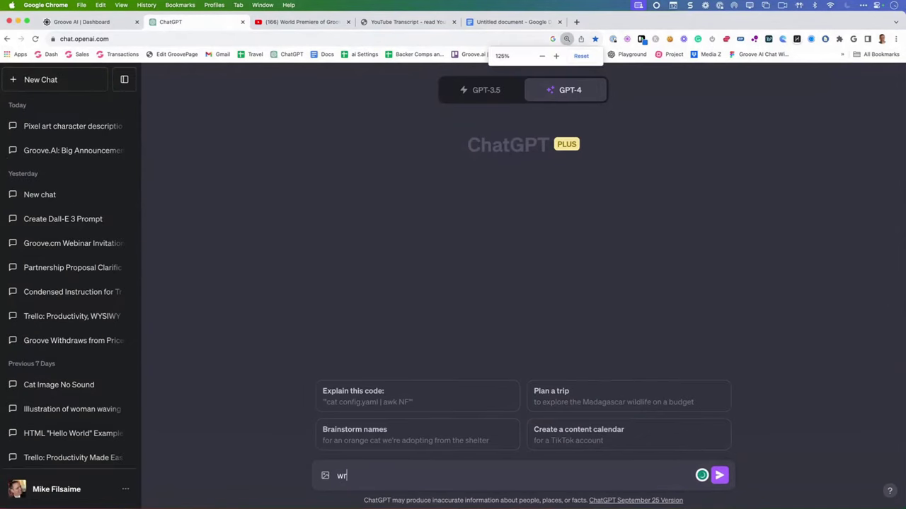
text(ite me a b)
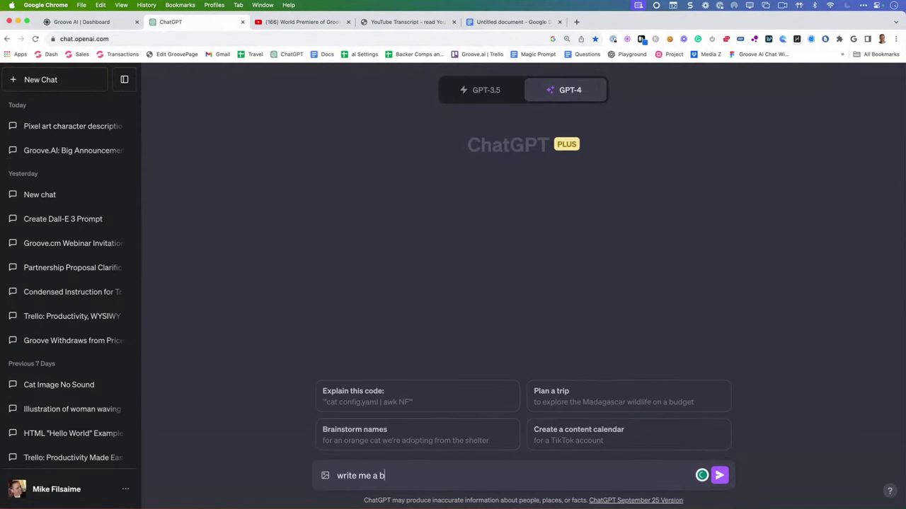
text(log post abuo)
text(t)
key(BackSpace)
key(BackSpace)
key(BackSpace)
text(out trello.)
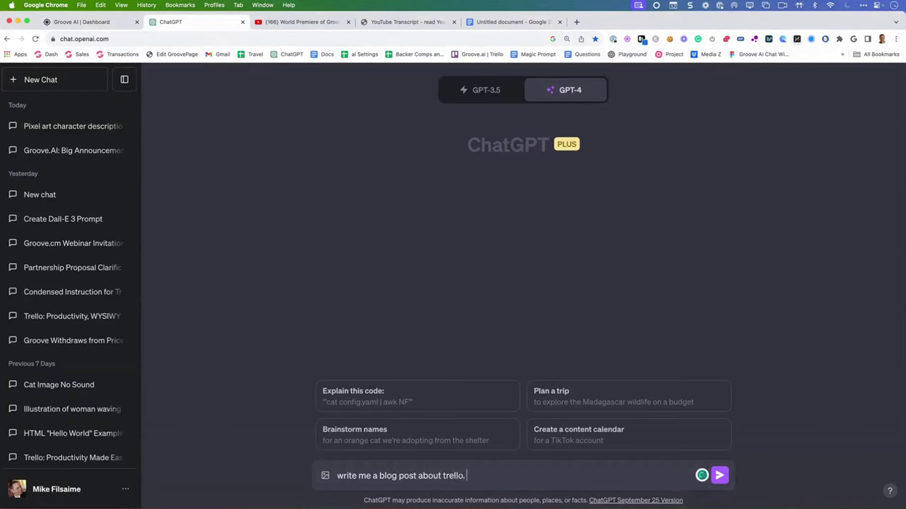
- Add the formatting instruction "Use H1 and H2 and bold with WYSIWYG MARKDOWN" to the prompt
text( Use H1 and H2)
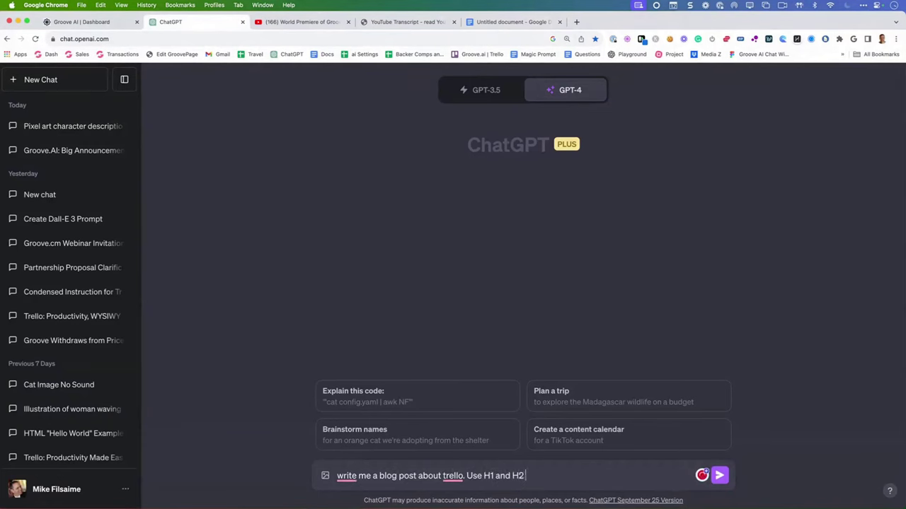
text( and bold with WYSIS)
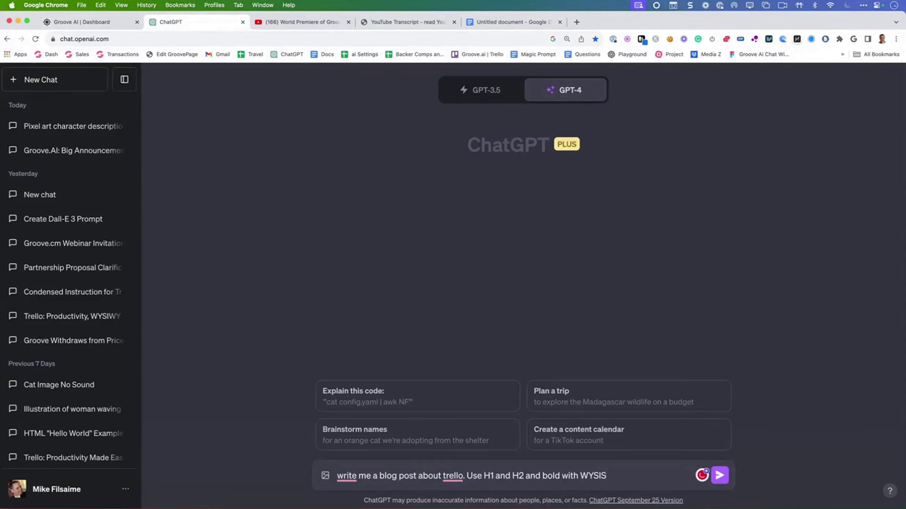
text(IWYG Mar)
key(BackSpace)
key(BackSpace)
text(ARKDOWN)
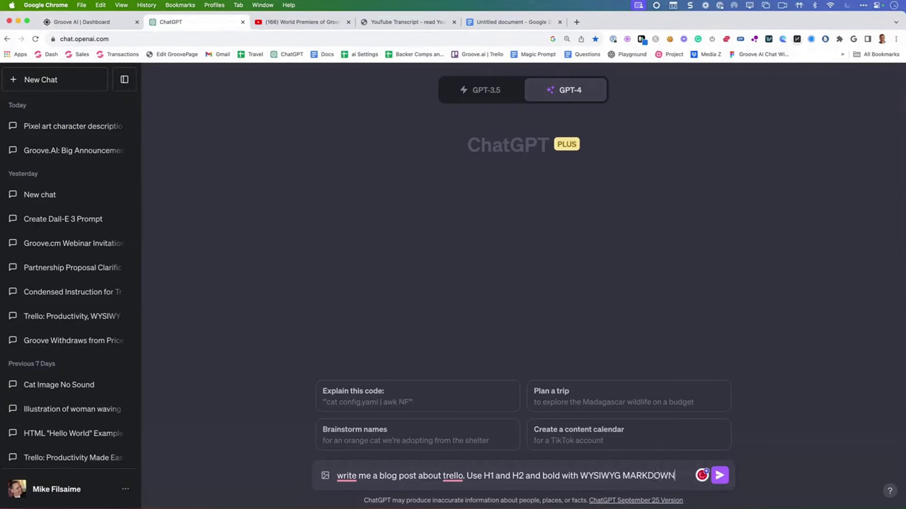
- Accept the suggested capitalization of "Write" and "Trello" in the prompt
mouse_move(347, 475)
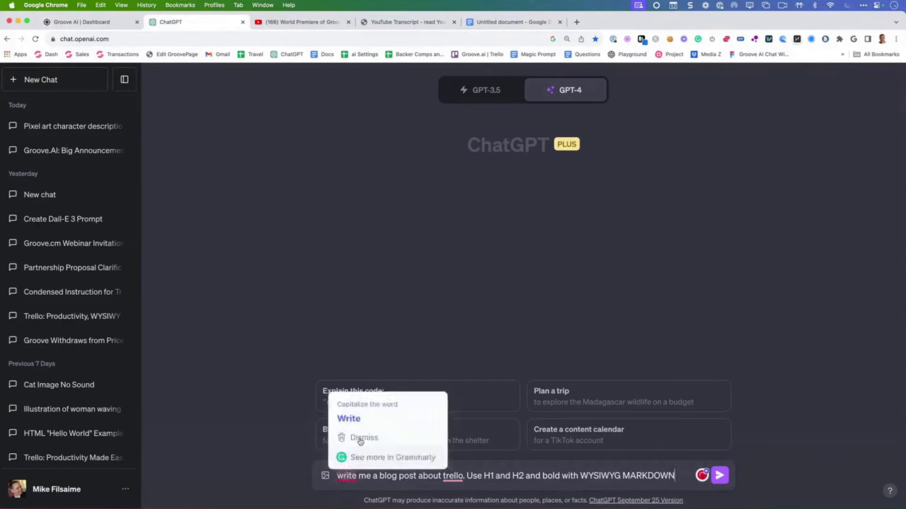
click(347, 418)
mouse_move(455, 476)
click(457, 399)
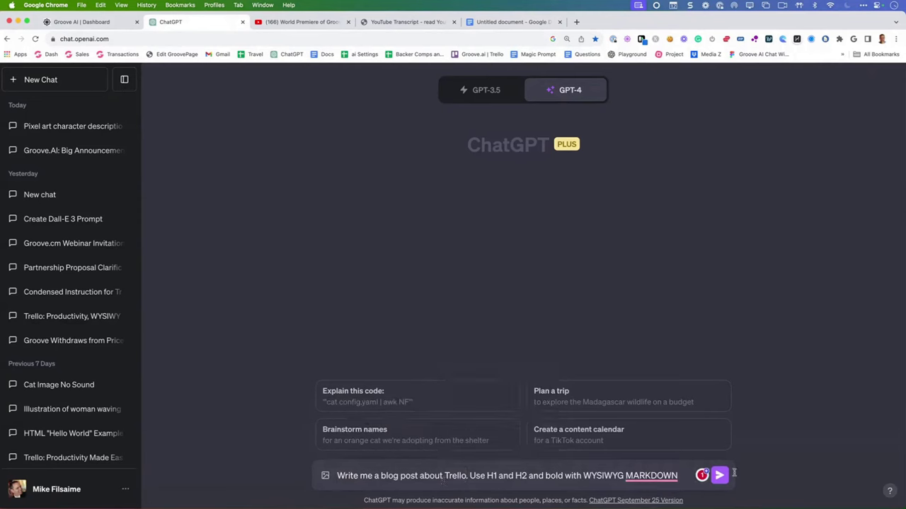
- Change the chat model to GPT-3.5 and submit the blog post prompt
click(483, 92)
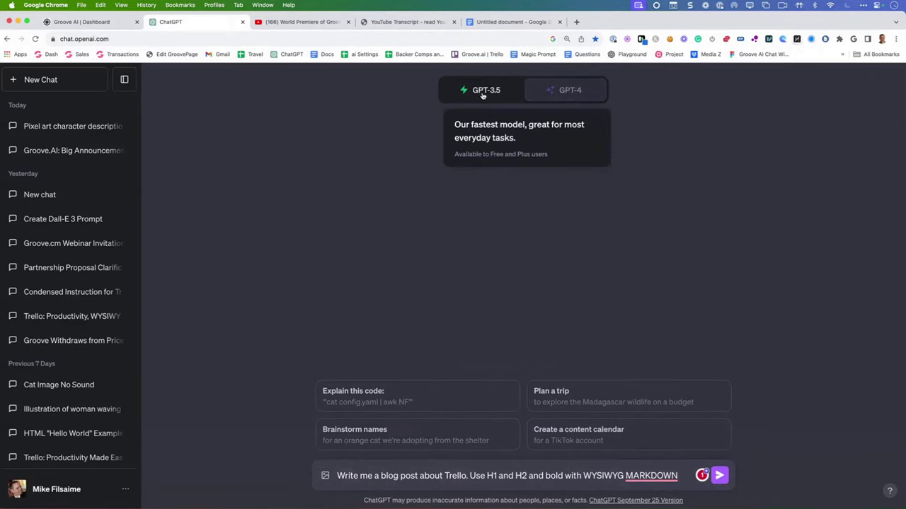
click(482, 92)
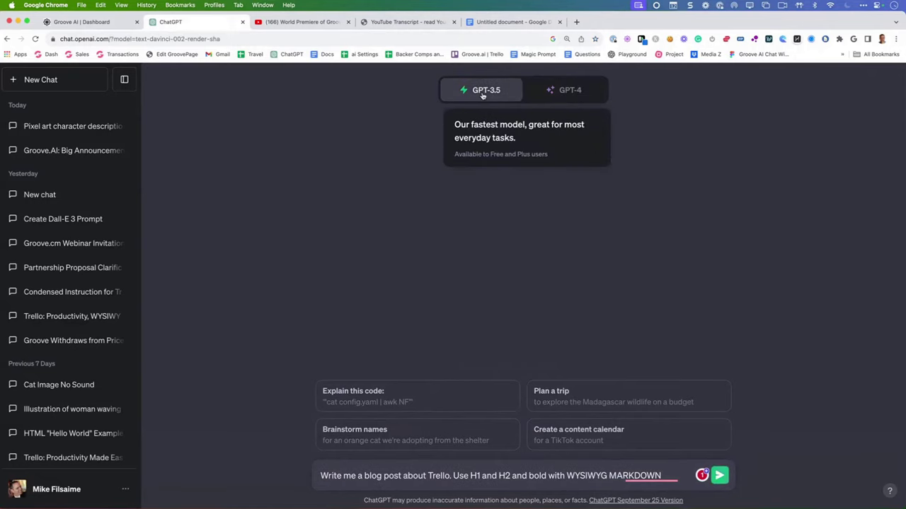
click(722, 474)
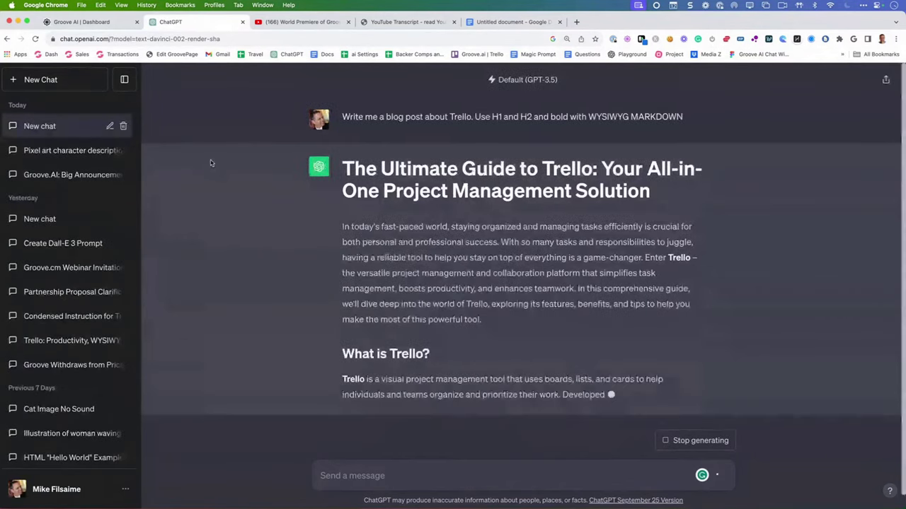
- Examine the headings, bold text and lists in the generated Trello blog post down to its closing section
scroll(283, 135, up, 3)
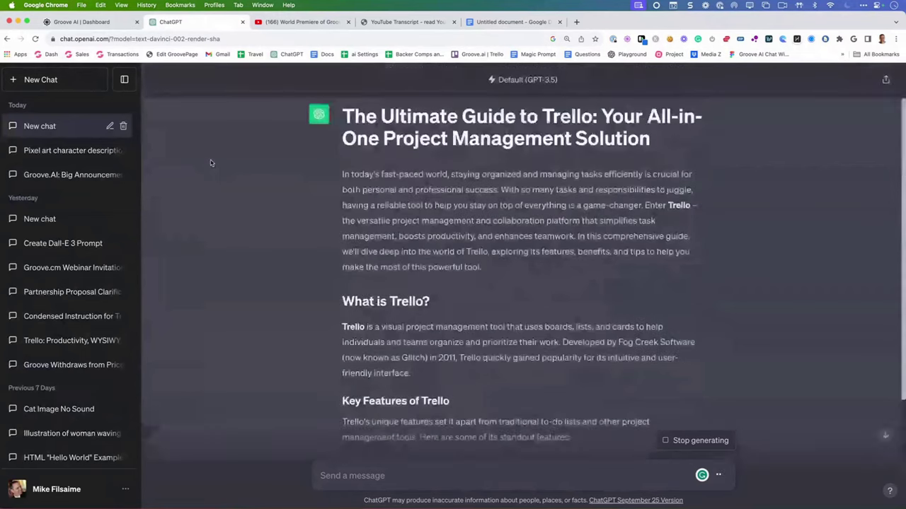
drag(357, 108, 417, 302)
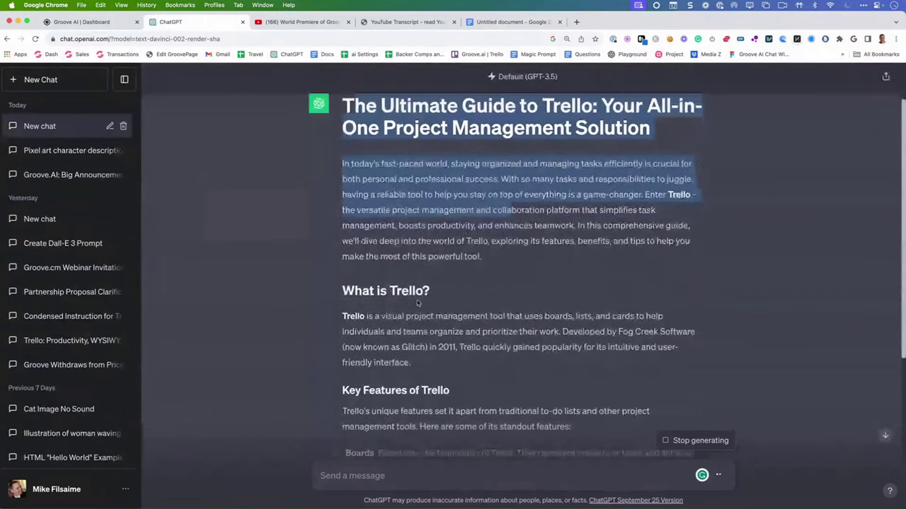
scroll(459, 221, down, 3)
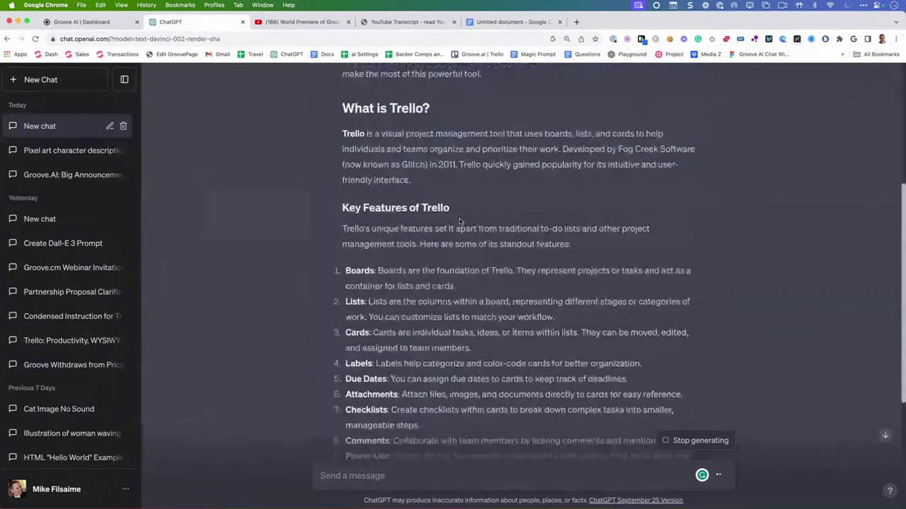
scroll(458, 222, down, 1)
scroll(404, 265, down, 1)
drag(343, 114, 433, 120)
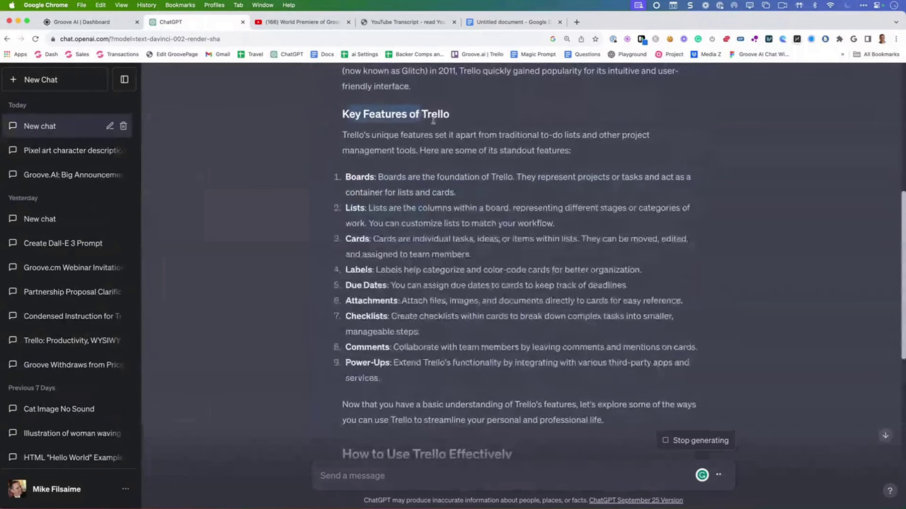
scroll(433, 120, down, 6)
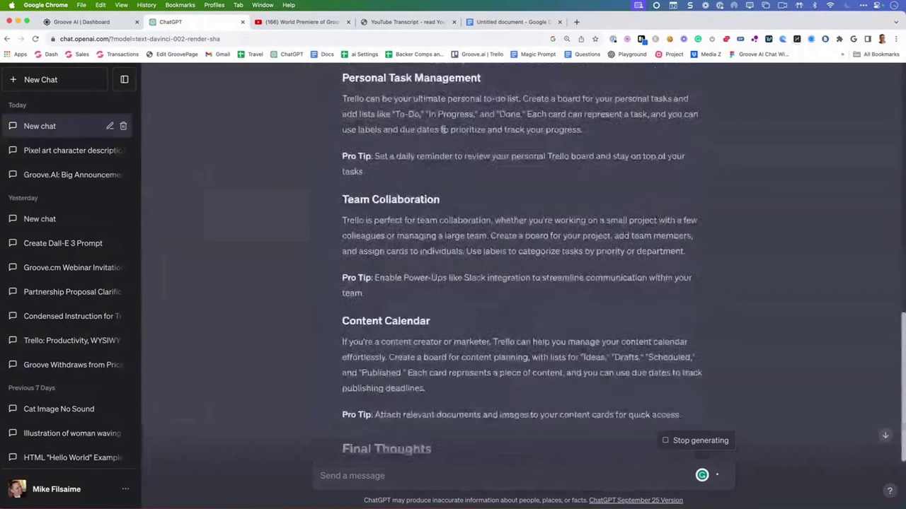
scroll(443, 129, down, 5)
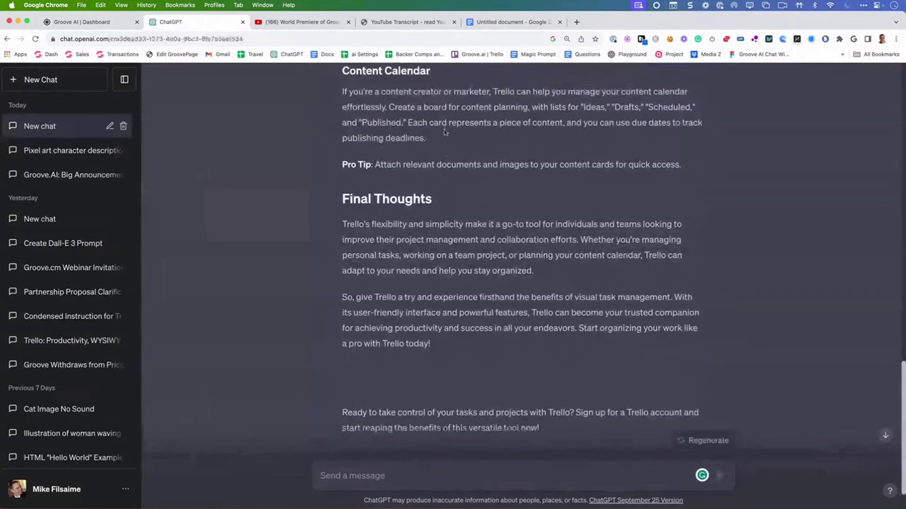
- Select the blog post from its main title through "like a pro with Trello today!" and copy it
scroll(337, 200, up, 15)
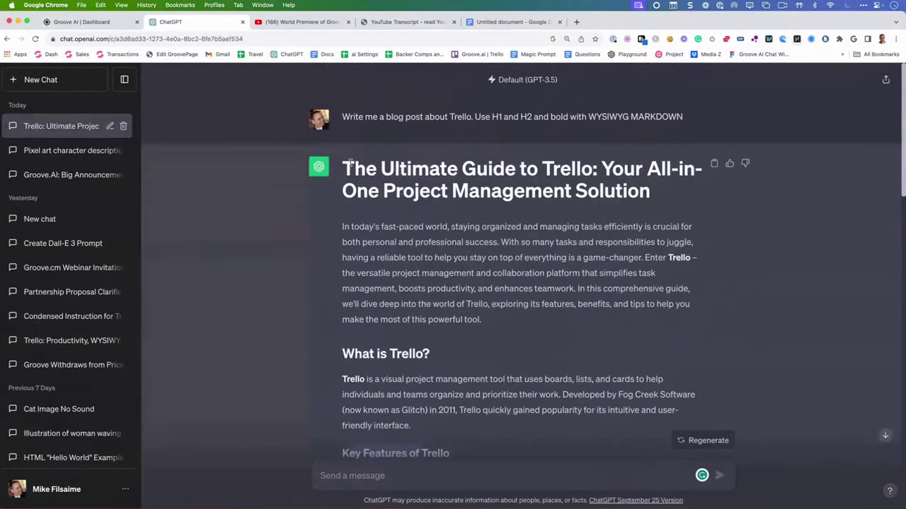
scroll(337, 201, down, 15)
scroll(453, 302, down, 10)
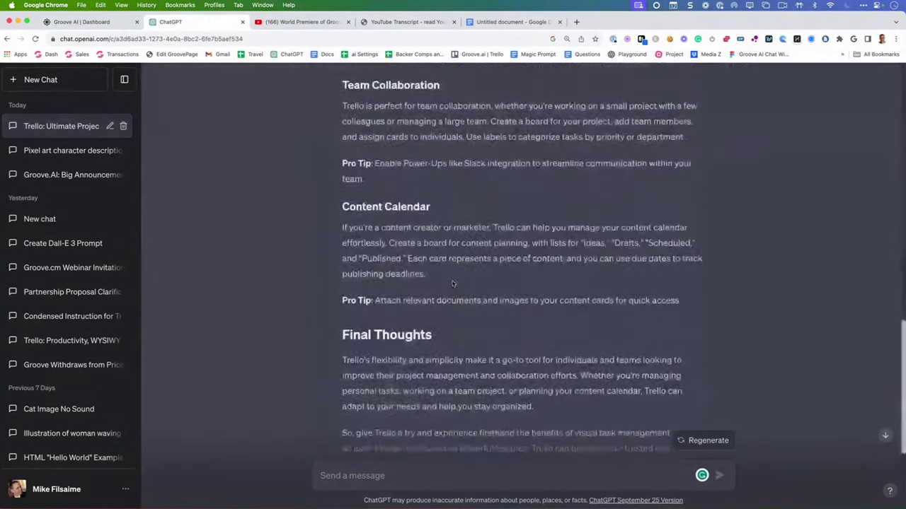
shift+click(434, 298)
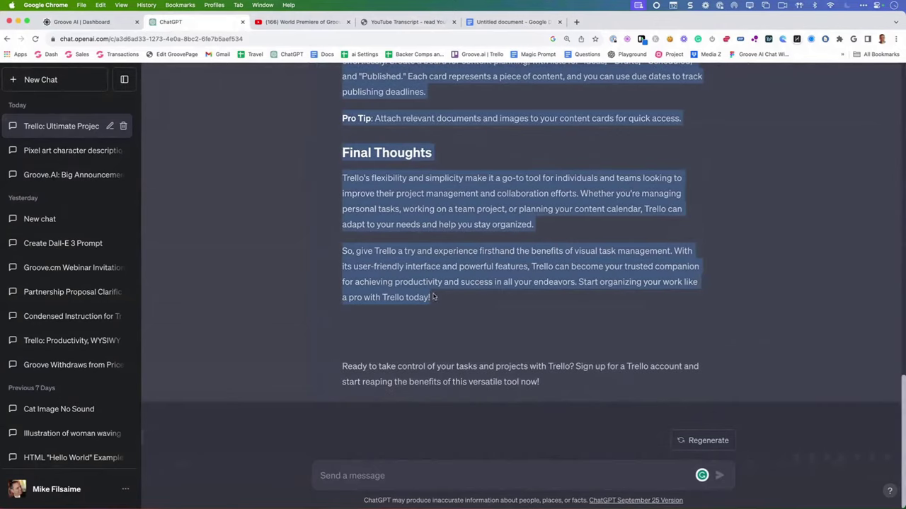
mouse_move(689, 4)
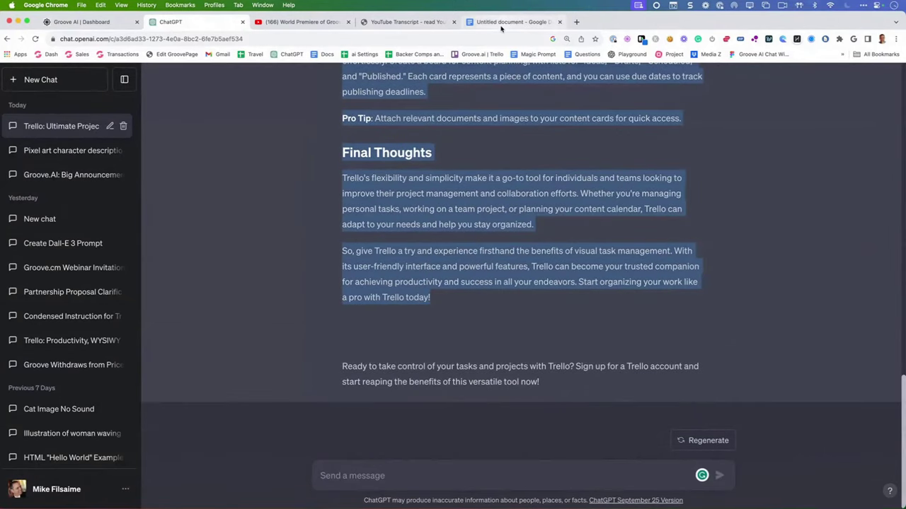
- Try pasting the copied blog post with its formatting into the blank Google Docs document, then undo the paste
click(507, 22)
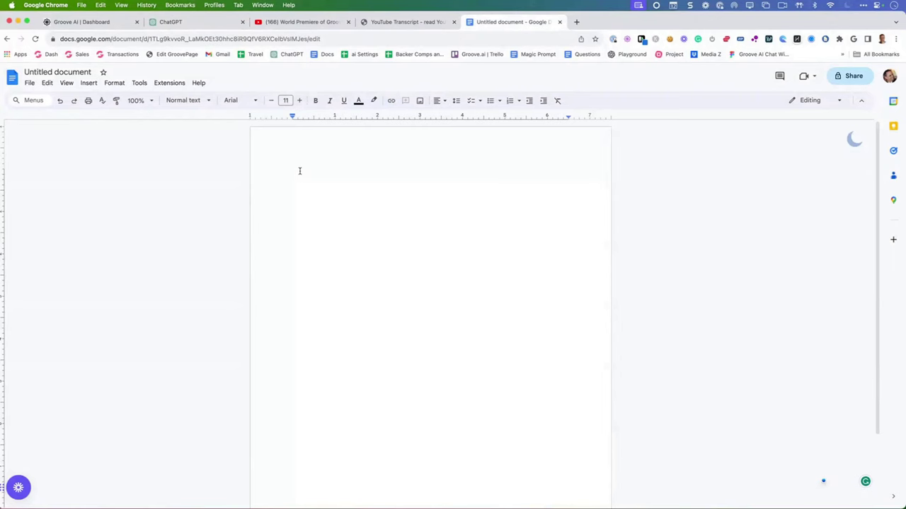
key(super+v)
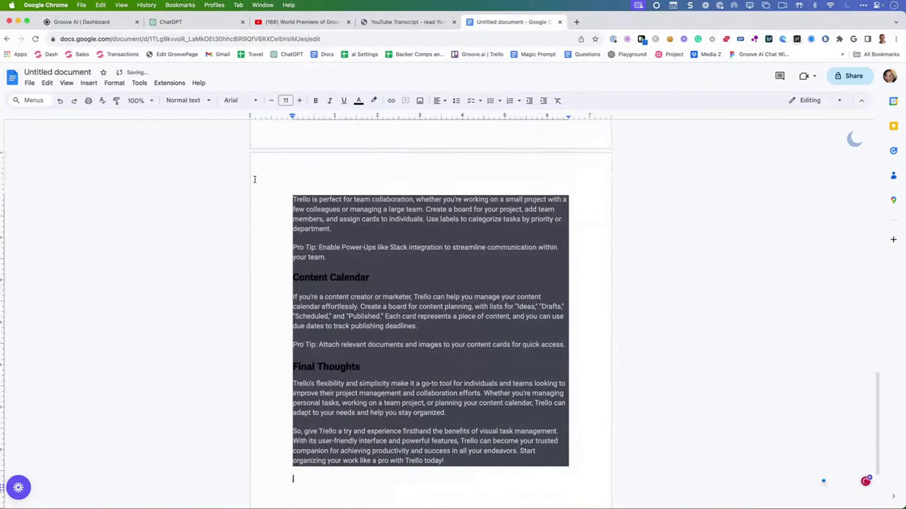
click(140, 100)
click(141, 196)
scroll(380, 213, up, 20)
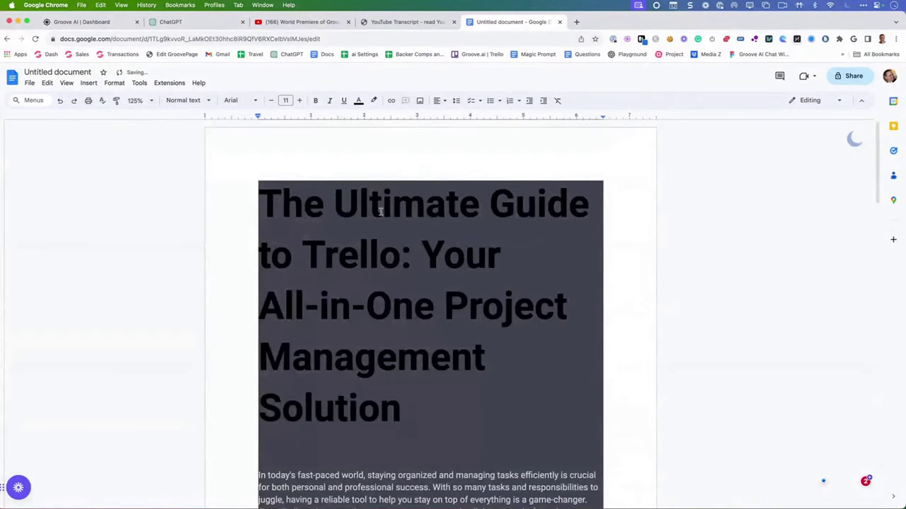
key(super+z)
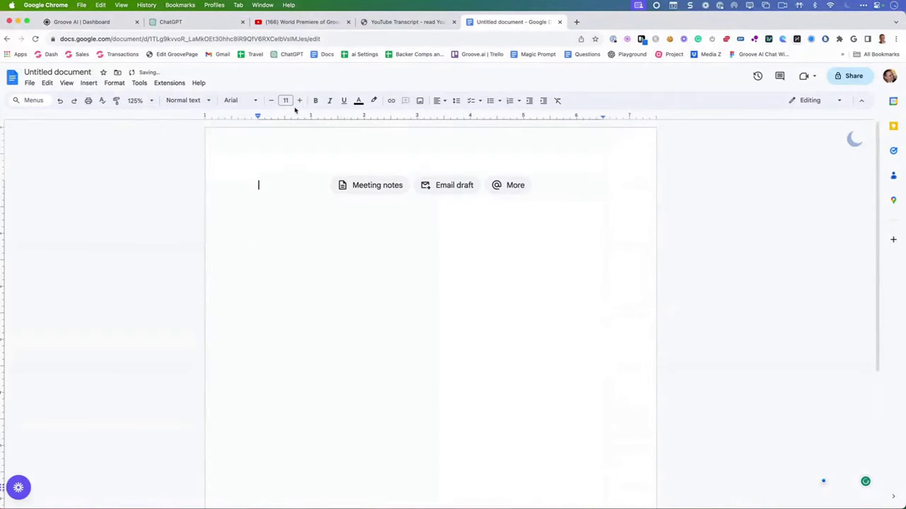
- Try pasting the blog post without formatting into the empty document, then undo the paste
right_click(271, 186)
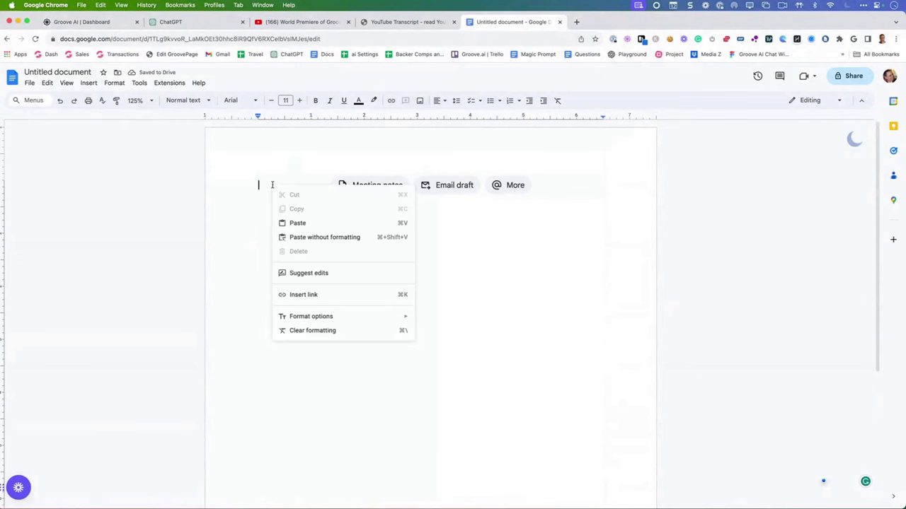
click(311, 238)
click(236, 230)
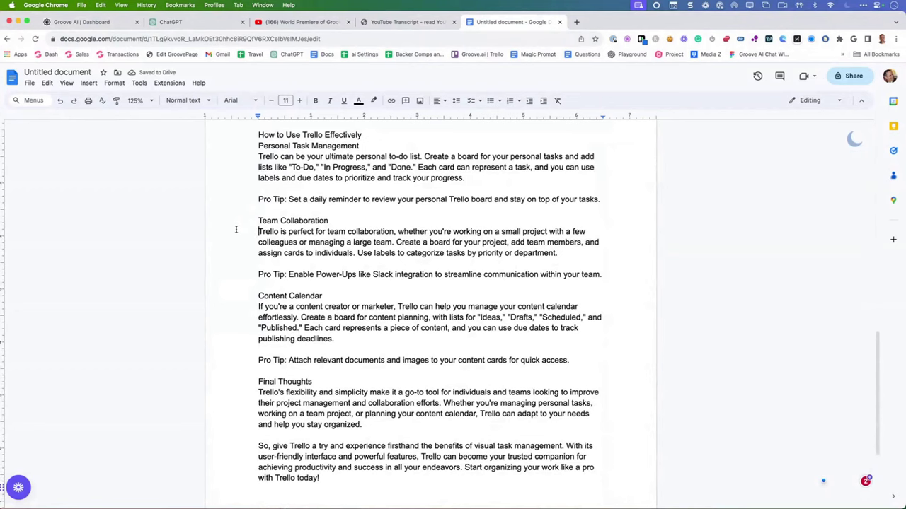
key(super+z)
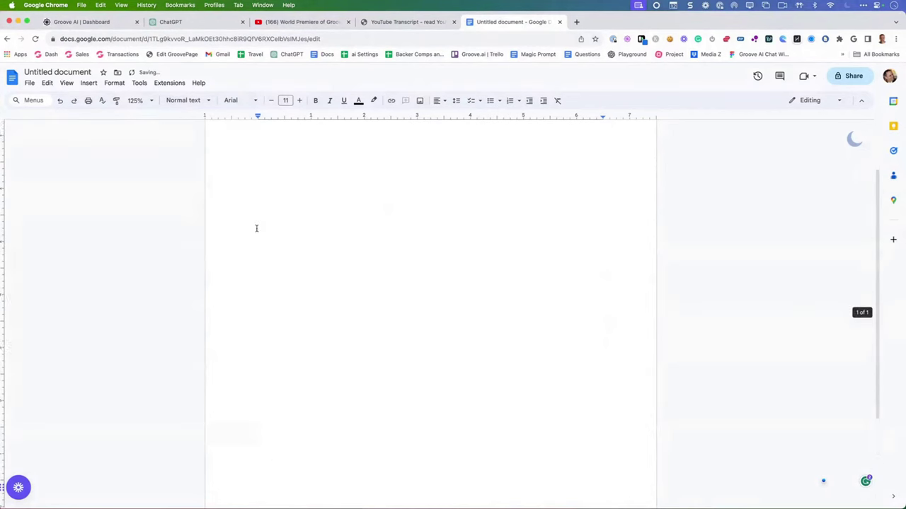
- Return to ChatGPT and copy the complete Trello blog post using the reply's own copy function
click(185, 21)
click(614, 222)
scroll(627, 221, up, 15)
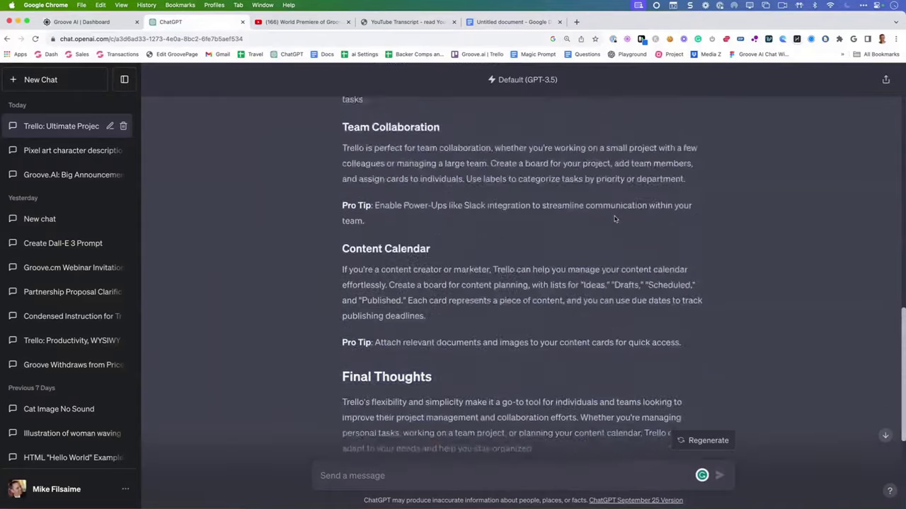
scroll(627, 220, up, 5)
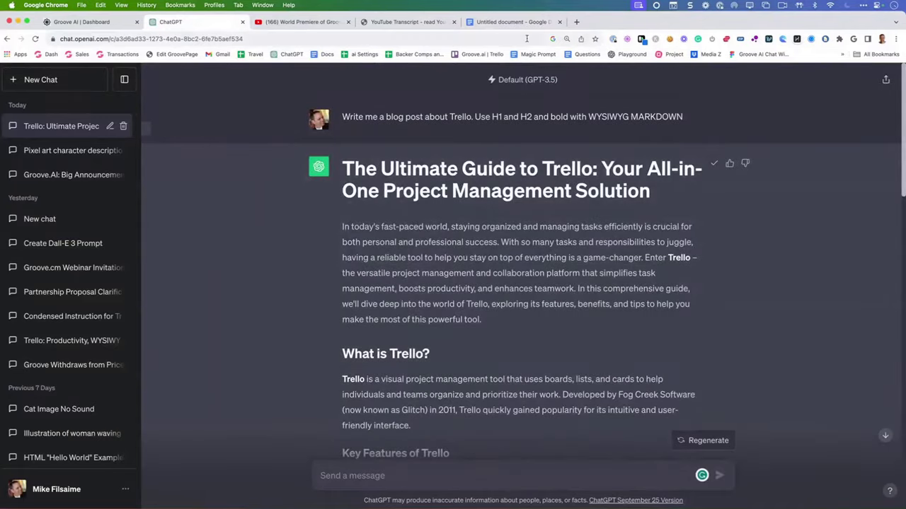
- Paste the copied Trello blog post into the untitled Google Docs document and review its heading and bold markup up to the title
click(510, 21)
key(super+v)
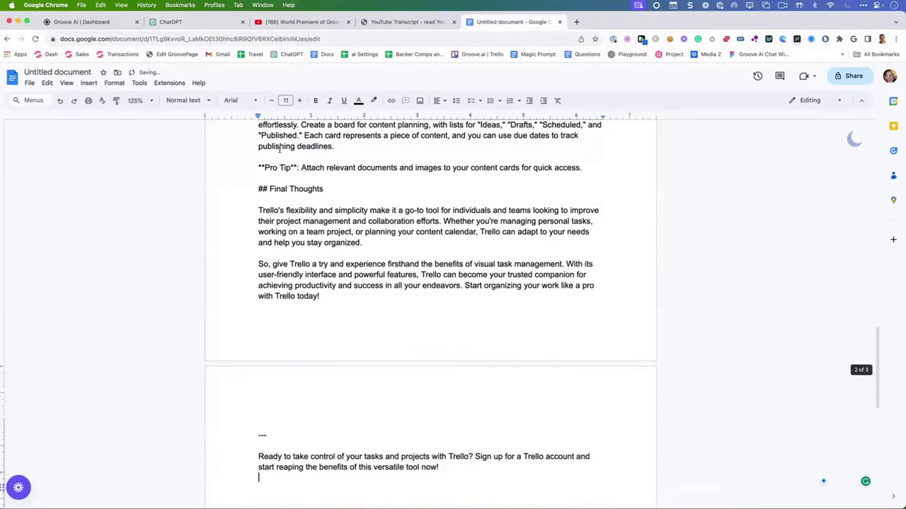
click(259, 168)
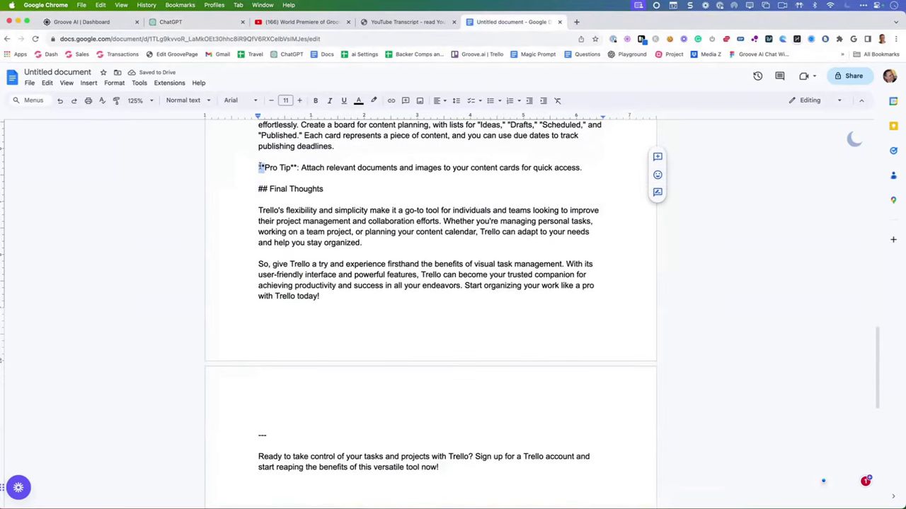
scroll(290, 267, up, 10)
scroll(290, 267, up, 10)
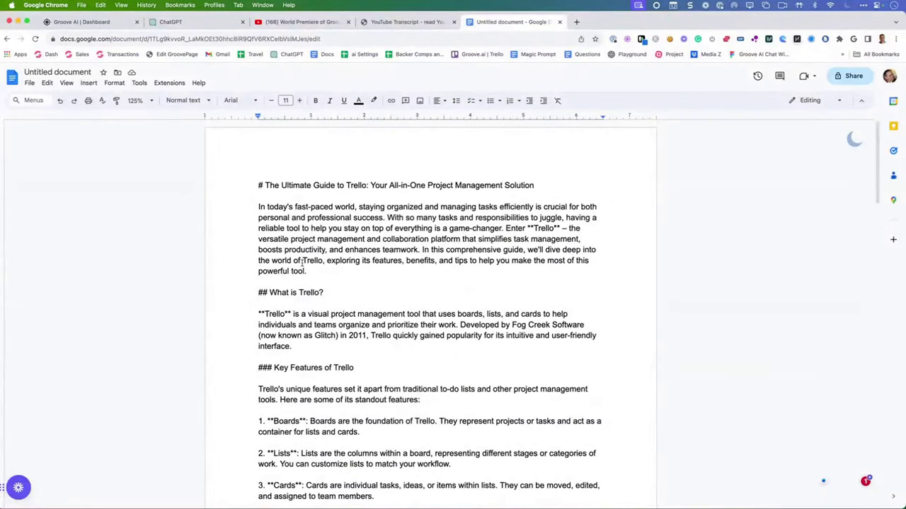
- Return to ChatGPT, find the August chat about Ben Franklin's contributions in the history, and open it at its first prompt
click(199, 23)
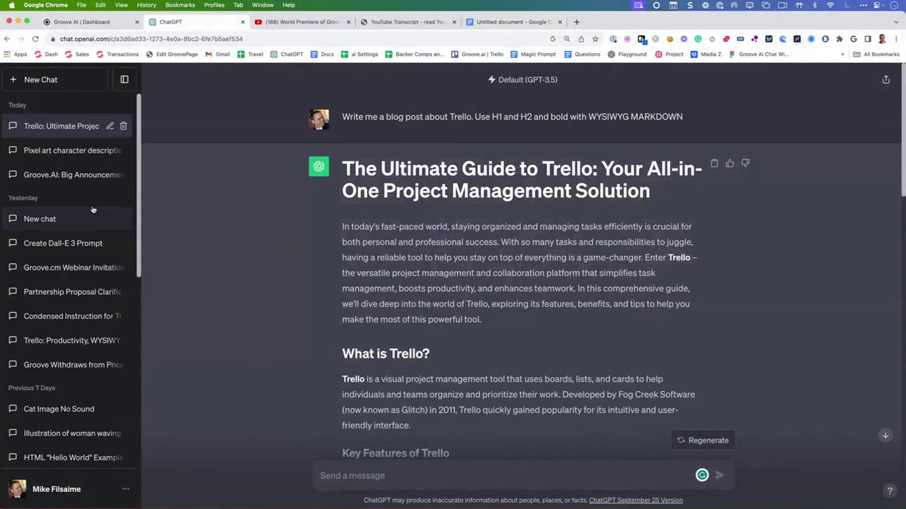
scroll(92, 209, down, 15)
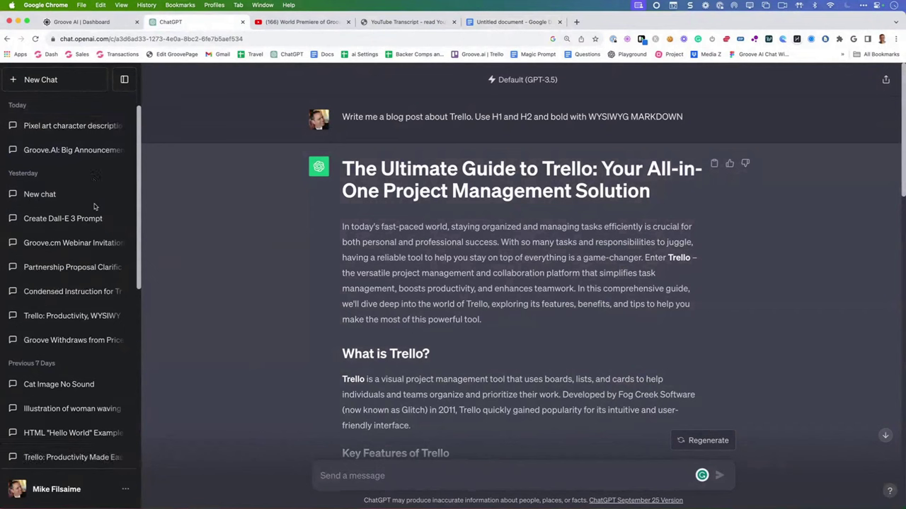
scroll(88, 208, down, 15)
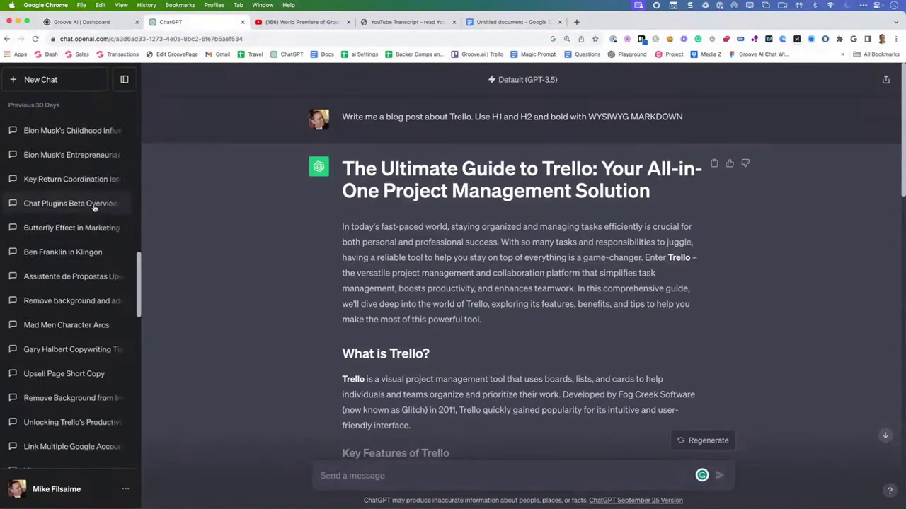
scroll(94, 207, down, 5)
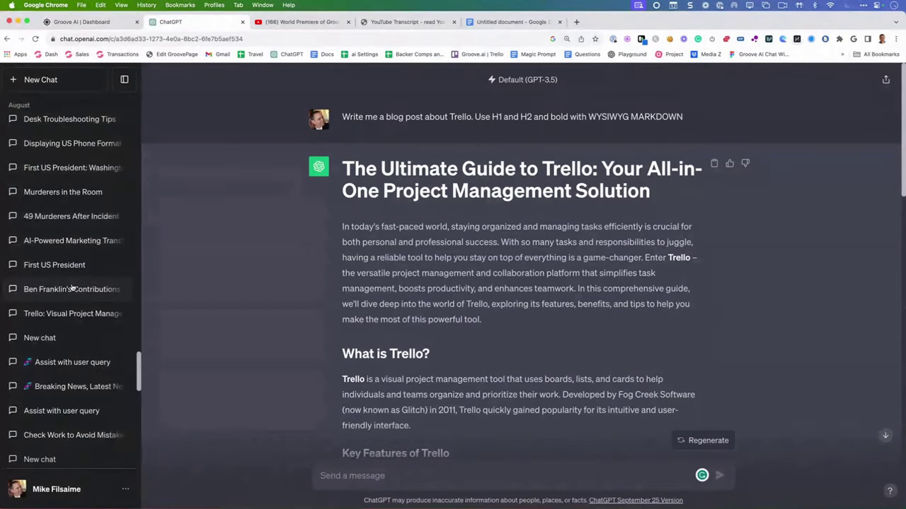
click(60, 290)
scroll(288, 225, up, 5)
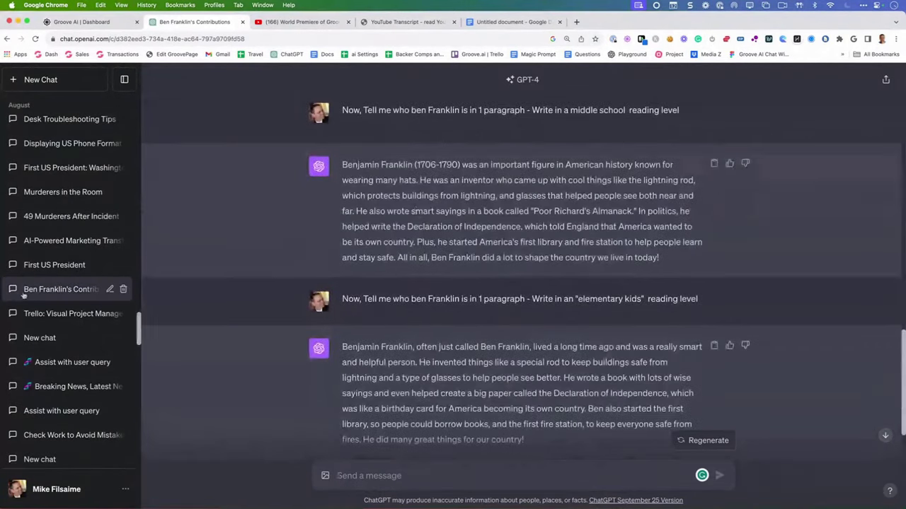
scroll(271, 283, up, 10)
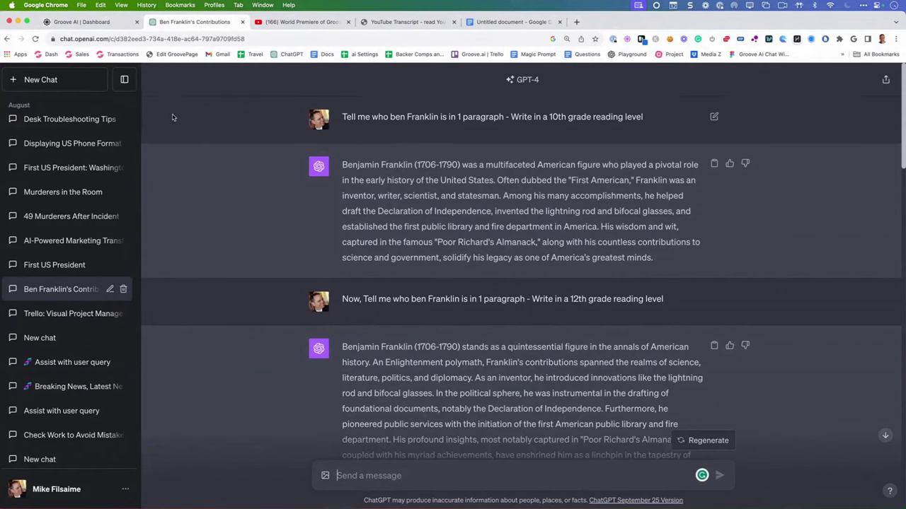
- Highlight the 10th grade reading level prompt and its reply, then clear the selection
drag(342, 116, 460, 267)
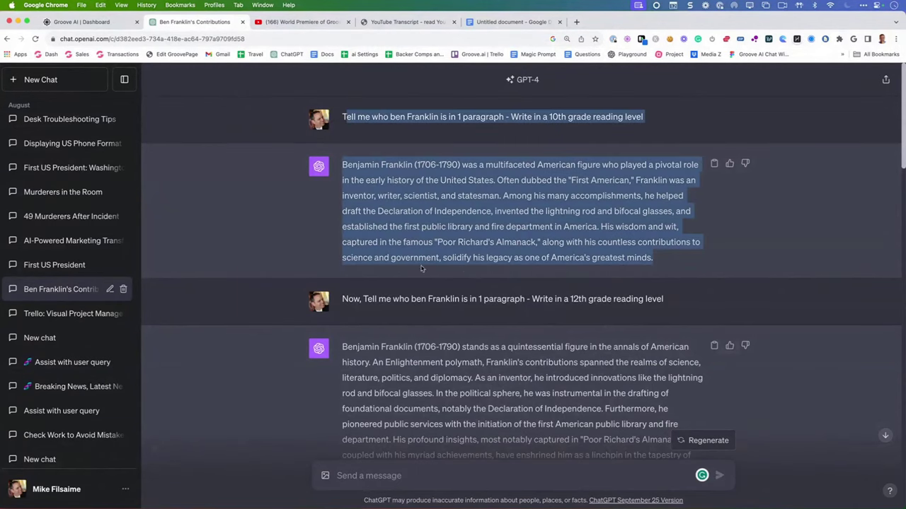
click(800, 6)
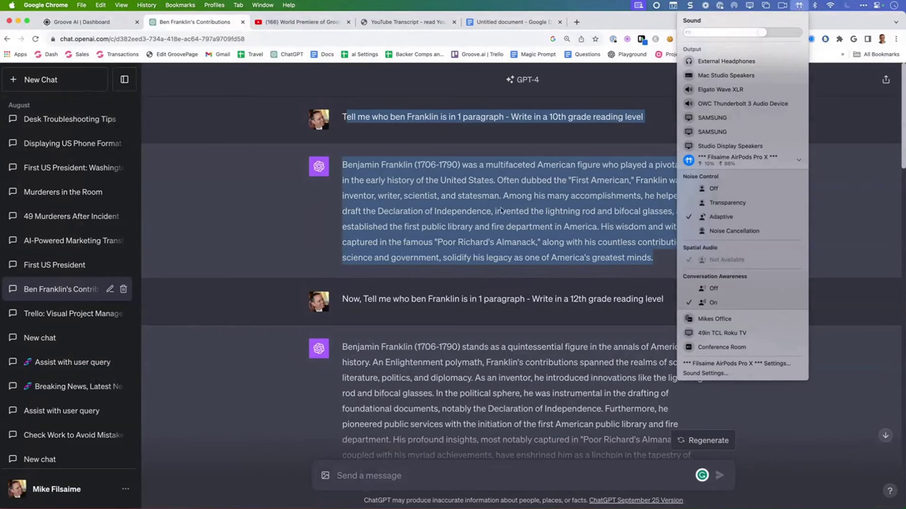
click(452, 177)
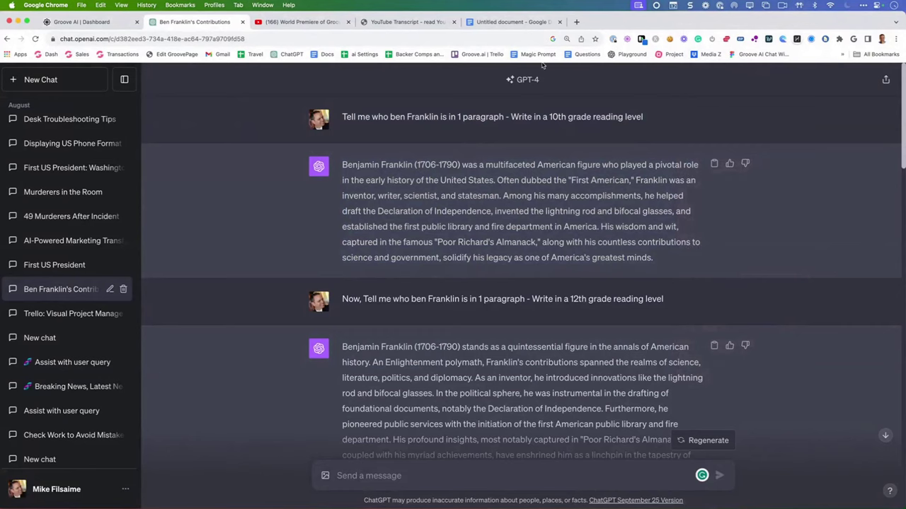
- Open the "Final Groove Agency VSL" document from Google Docs in a new tab and look over its opening text
click(576, 22)
click(325, 54)
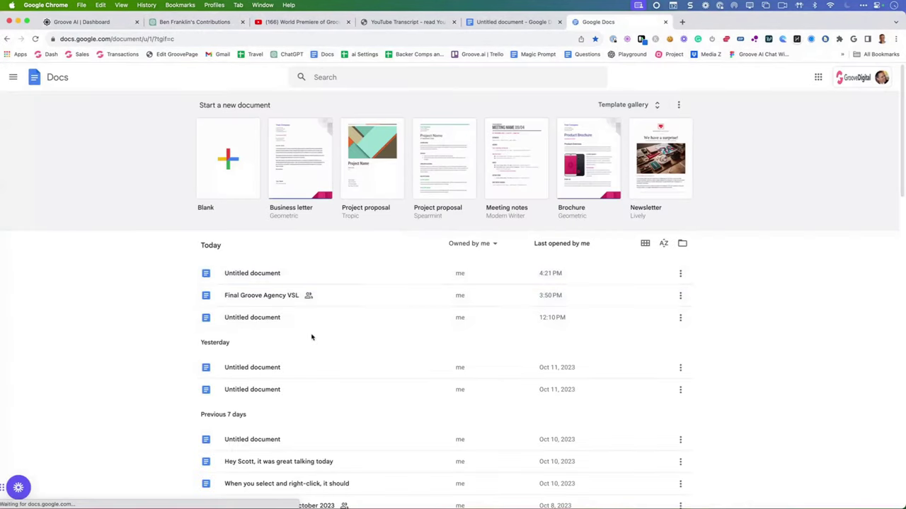
click(454, 293)
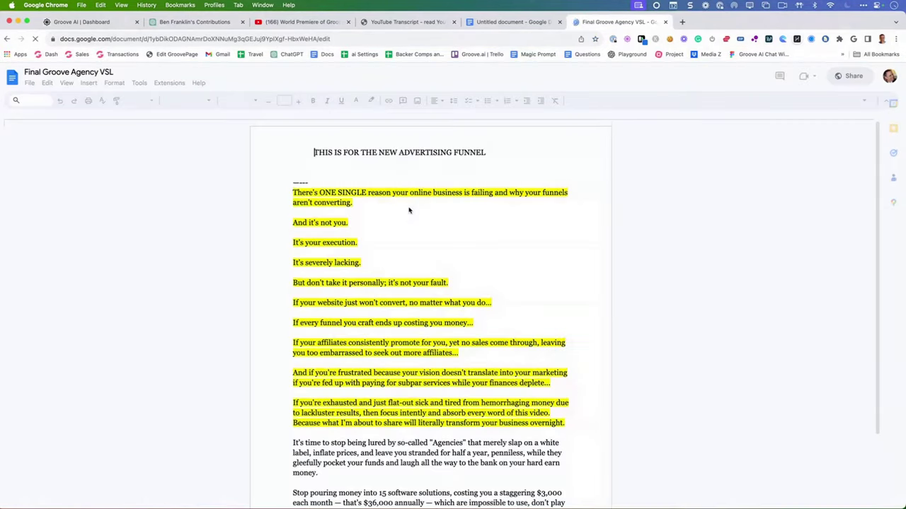
scroll(453, 200, down, 5)
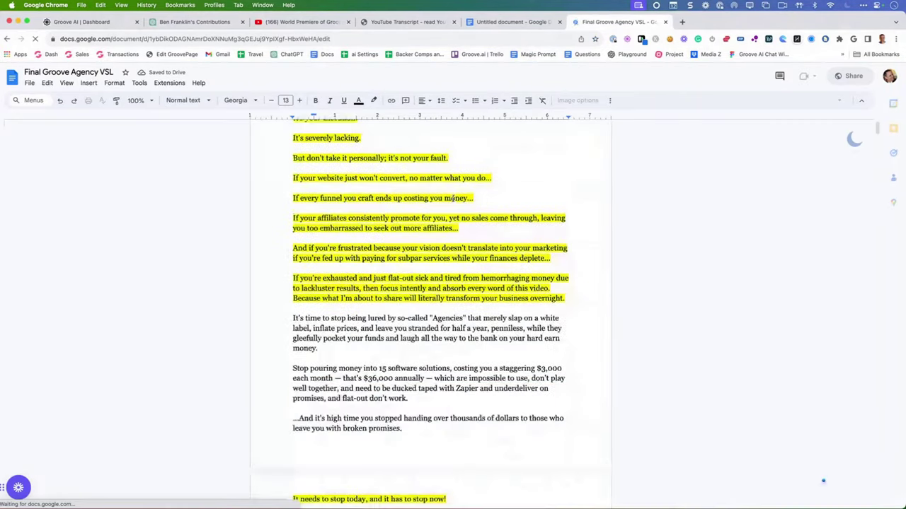
scroll(451, 203, up, 3)
scroll(280, 206, up, 2)
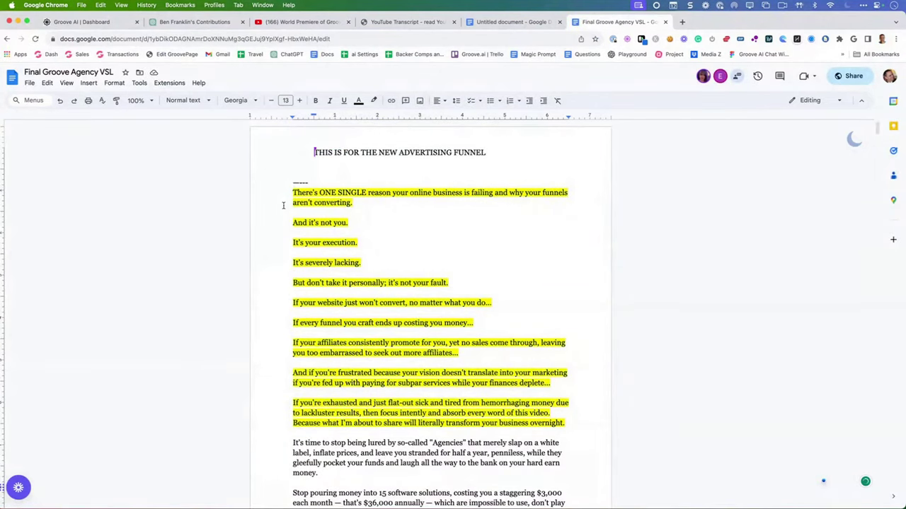
- Switch to Groove.ai by way of the ChatGPT chat and open its list of knowledge bases
click(191, 22)
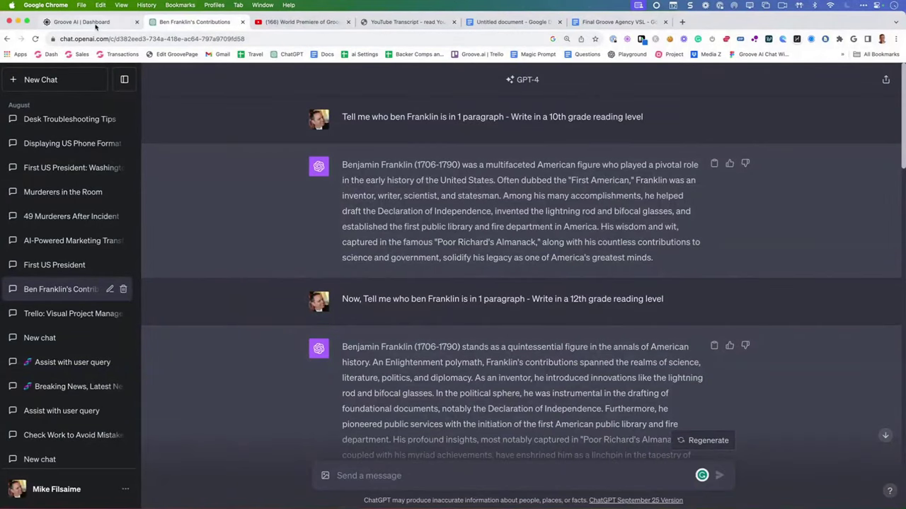
click(97, 25)
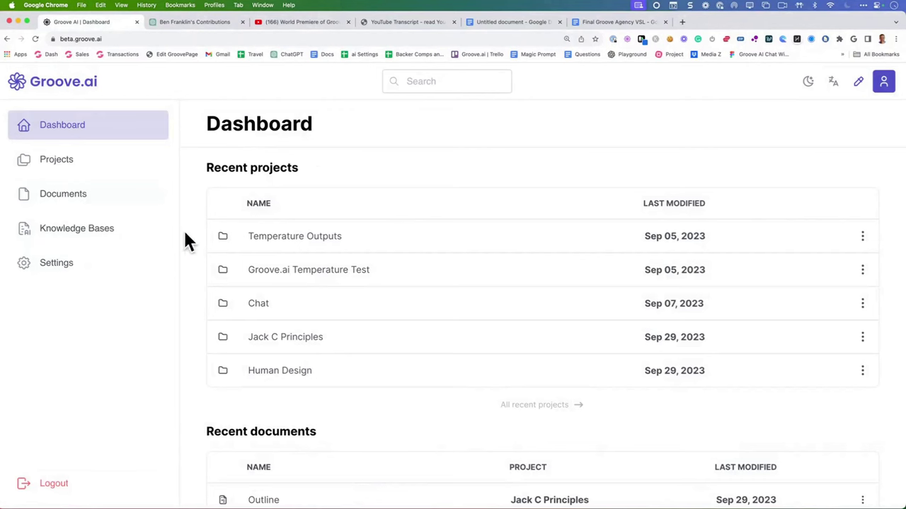
click(104, 231)
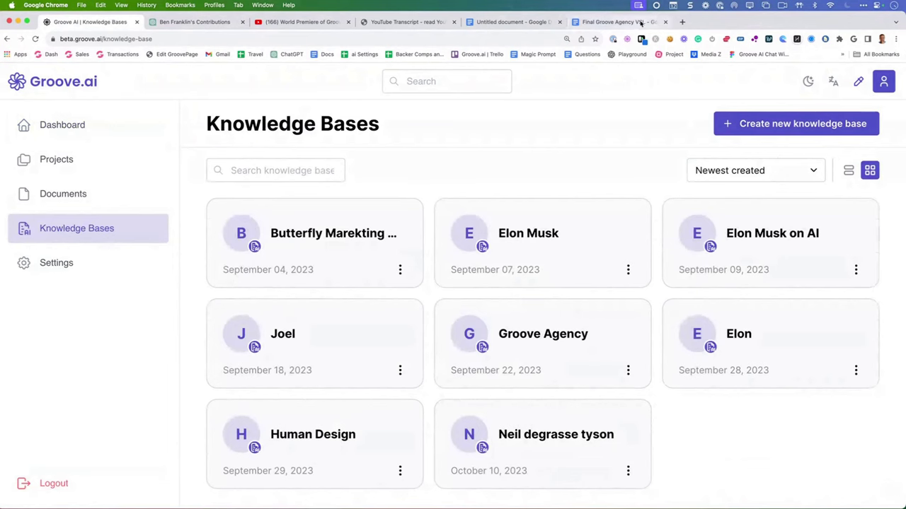
- Open the Chatbase and Groove.cm websites in new tabs and look over the Chatbase home page
click(682, 22)
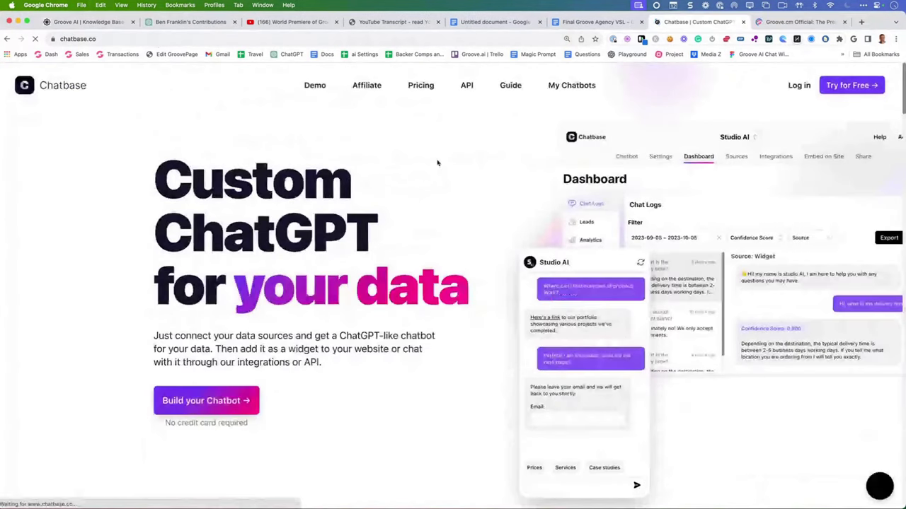
scroll(717, 129, down, 3)
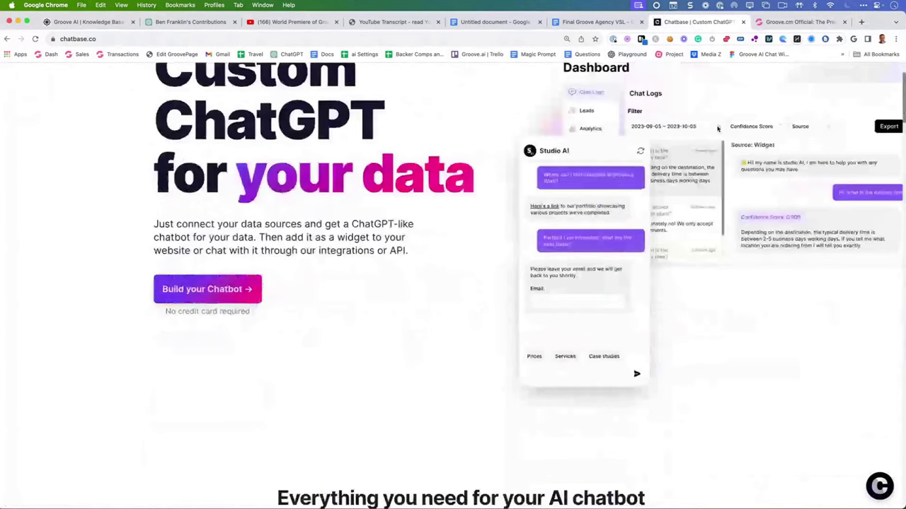
scroll(717, 129, up, 3)
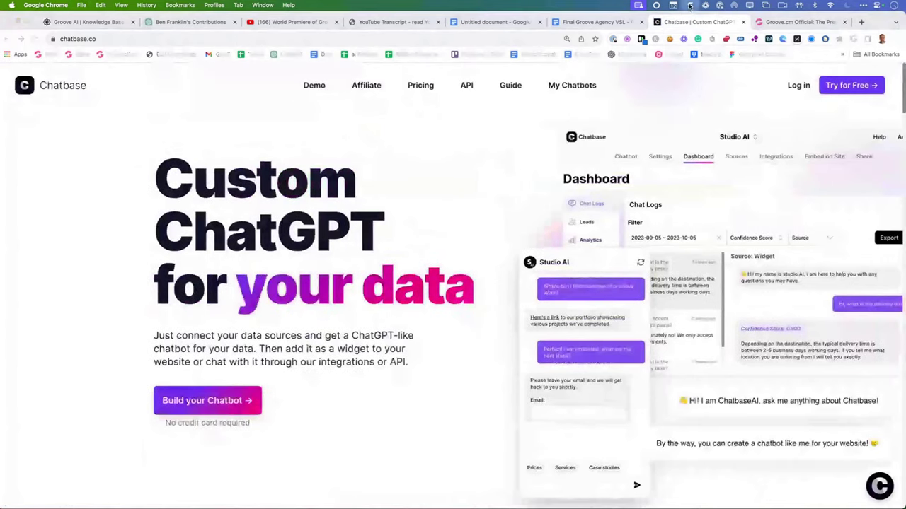
key(ctrl+shift+c)
click(802, 41)
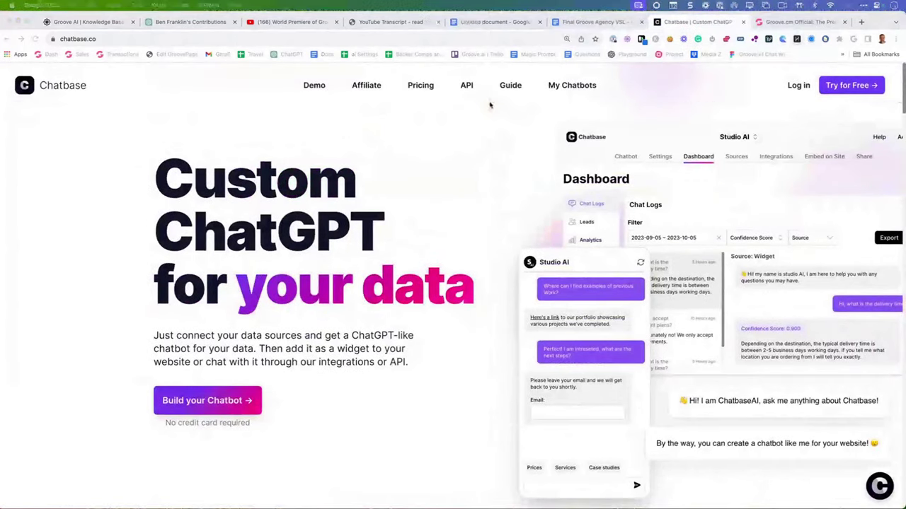
key(Escape)
- Log in to Chatbase through Google with the Groove Digital account and its account password, and view the existing chatbots
click(798, 85)
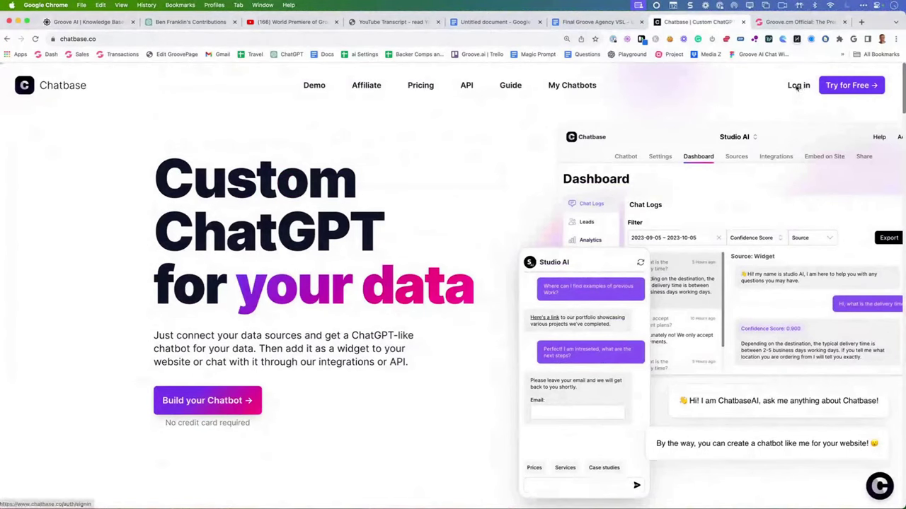
click(177, 396)
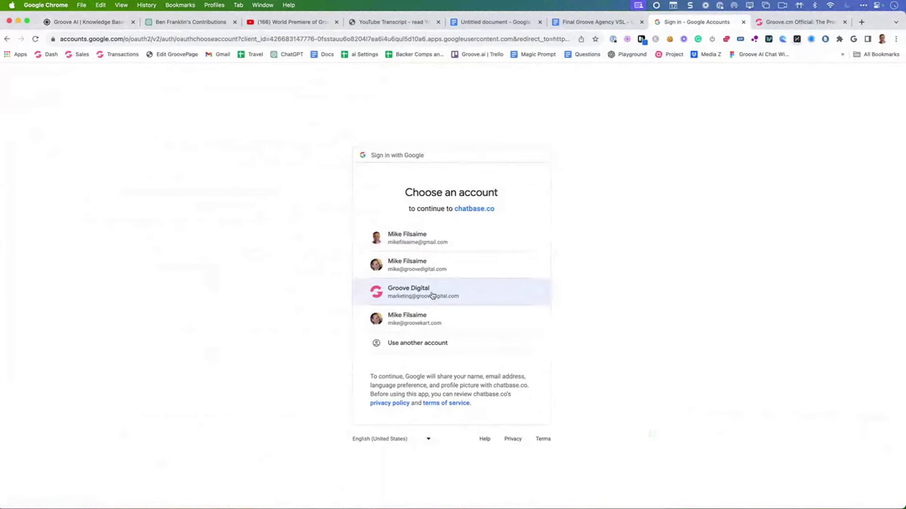
click(430, 293)
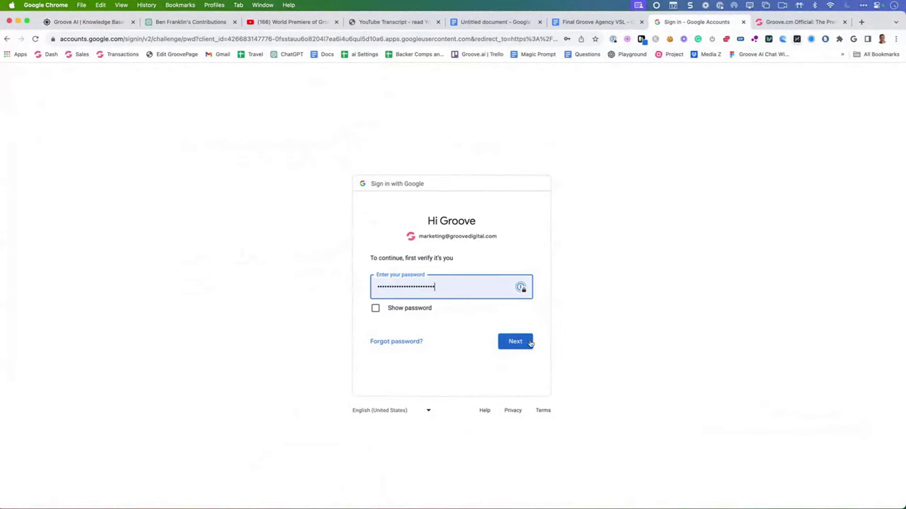
key(Return)
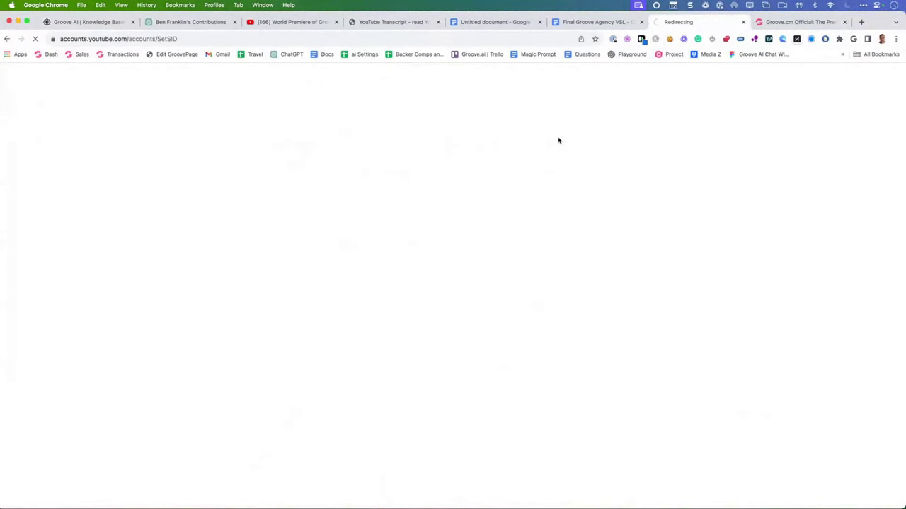
scroll(495, 371, down, 2)
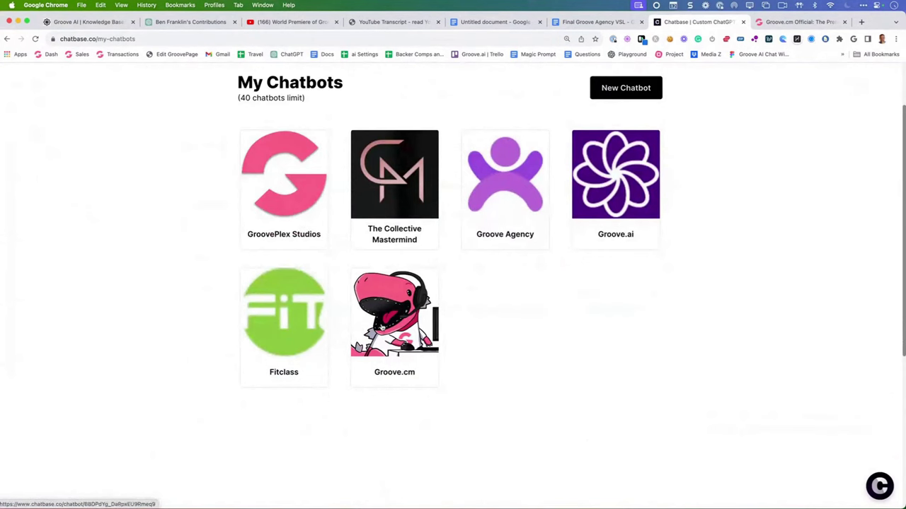
- Switch to the Groove.cm site, open its AI assistant chat, and dismiss the Groove.ai promotional popup
click(763, 24)
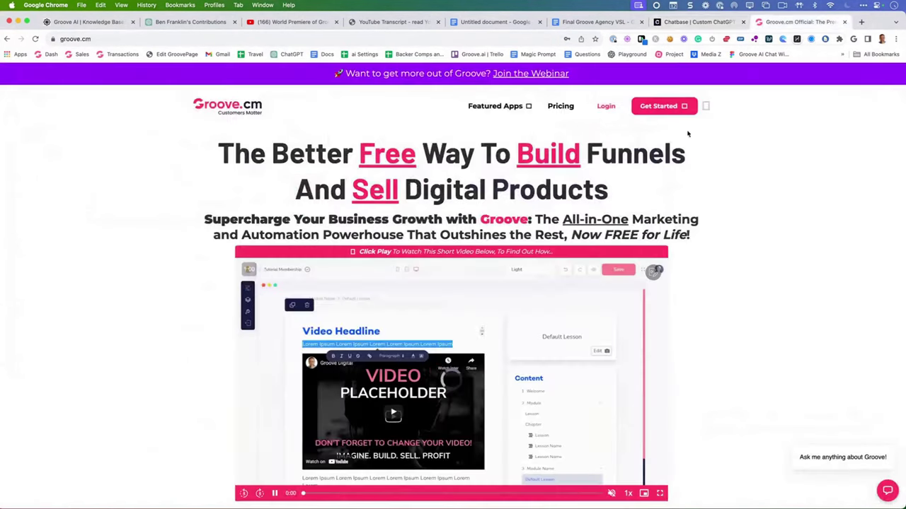
scroll(747, 197, down, 3)
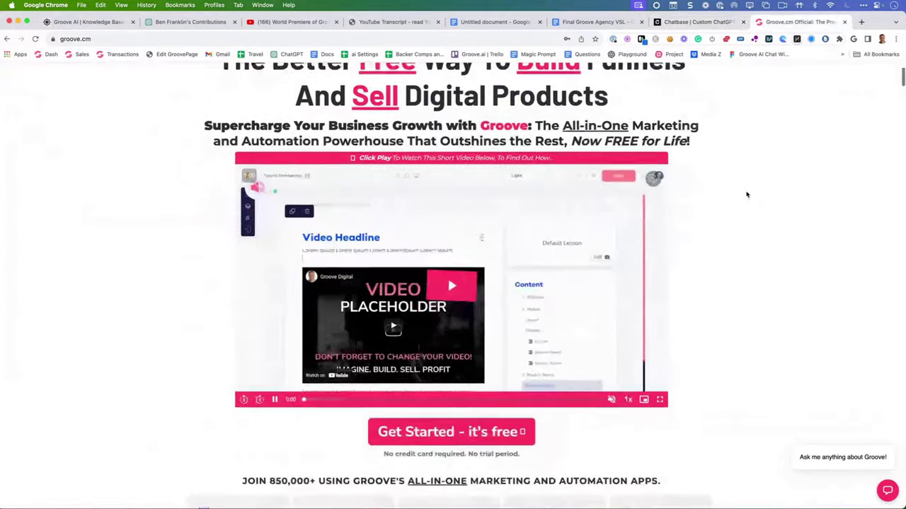
click(887, 489)
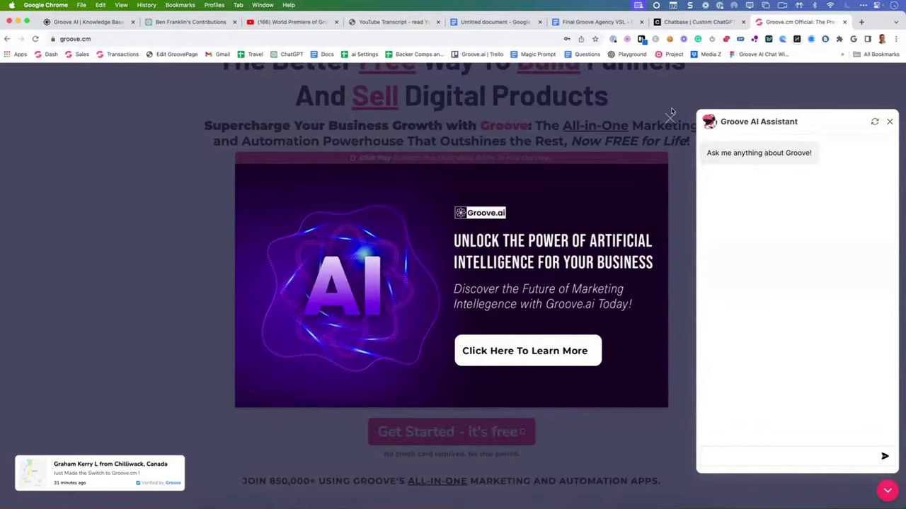
click(670, 116)
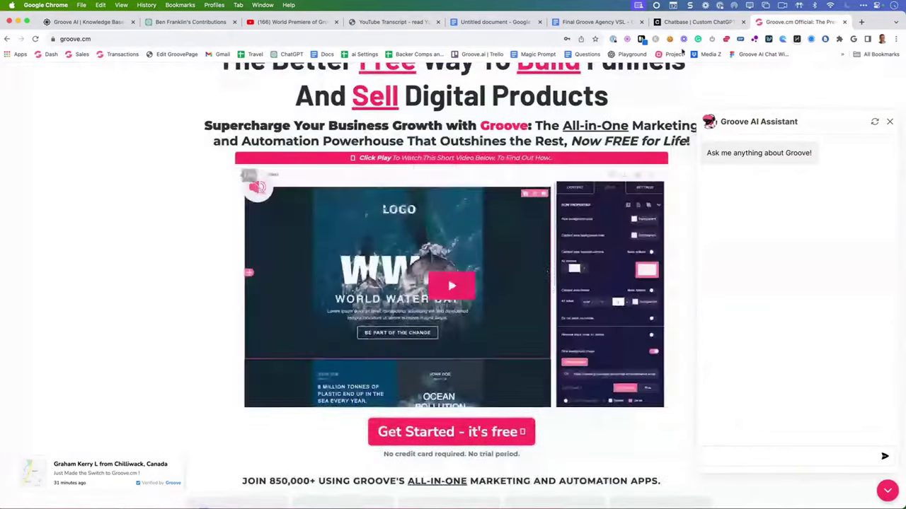
- Return to Chatbase and open the data sources of the Groove.cm chatbot
click(697, 22)
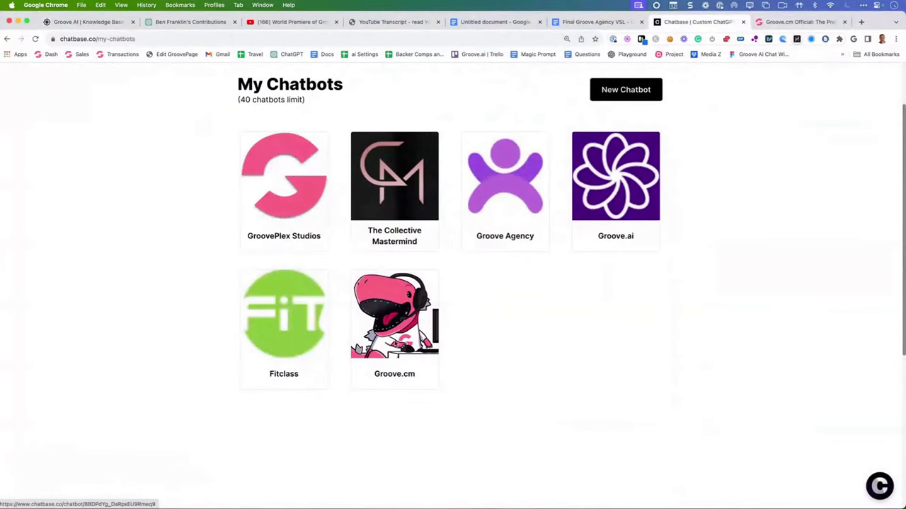
click(400, 340)
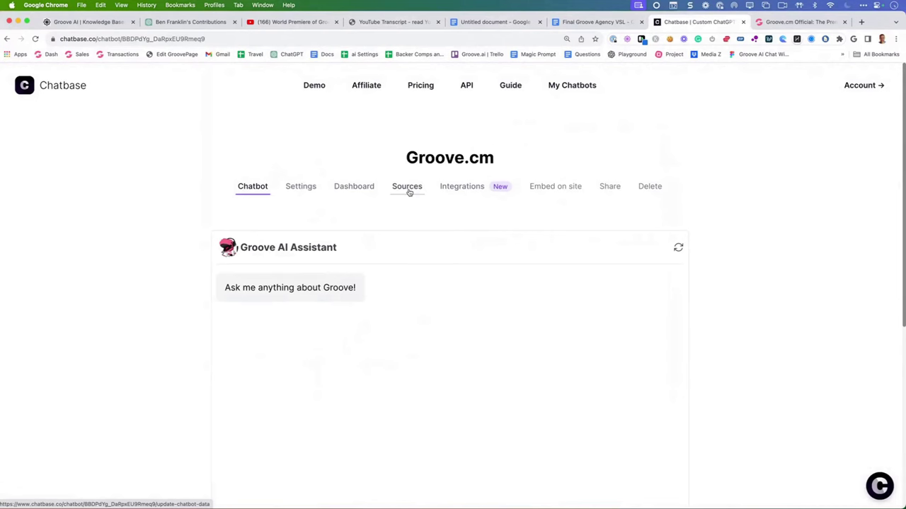
click(408, 188)
scroll(366, 206, down, 2)
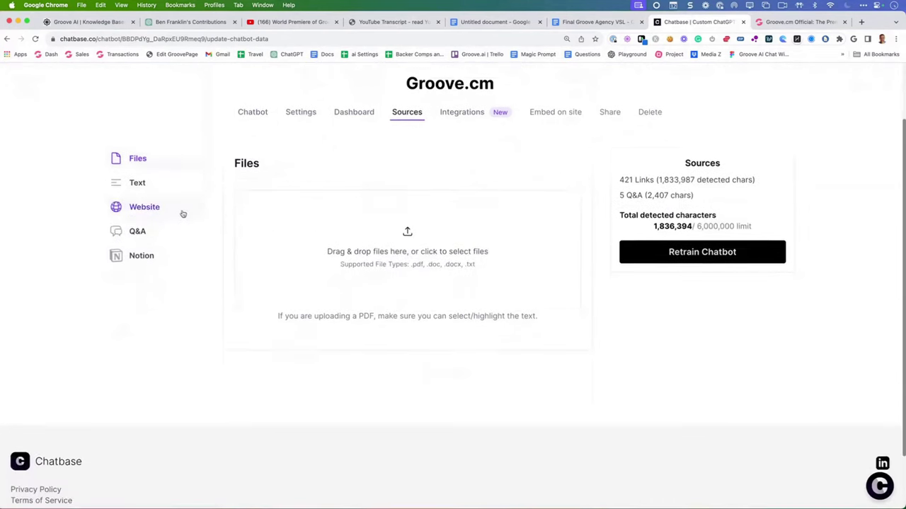
- Look at the chatbot's file and text sources and open its website sources
scroll(312, 238, down, 1)
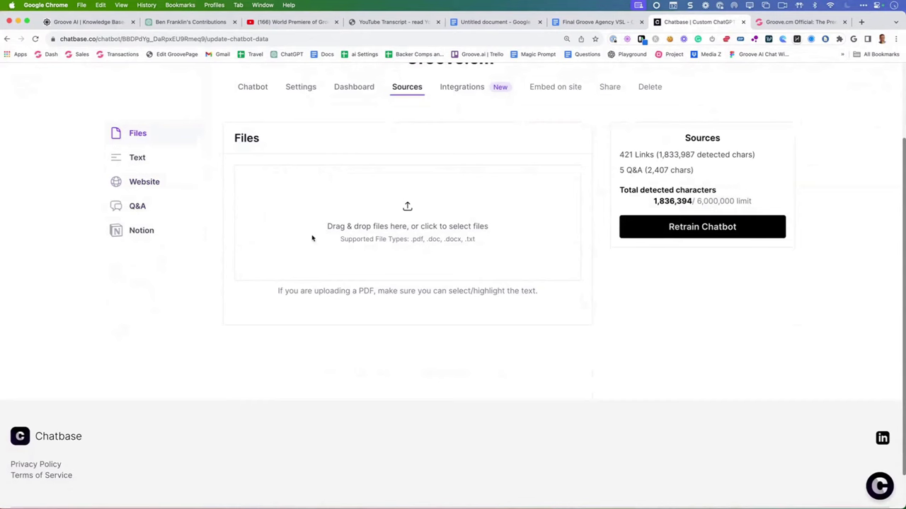
click(135, 157)
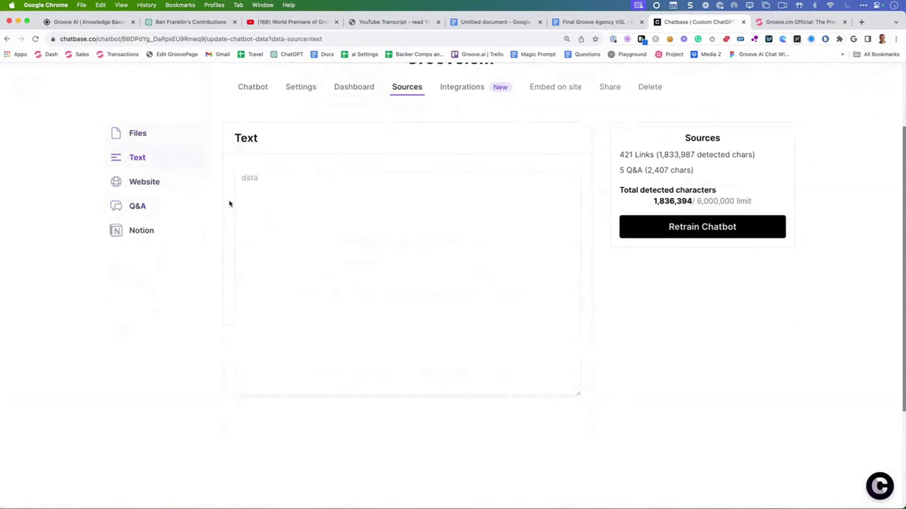
click(145, 183)
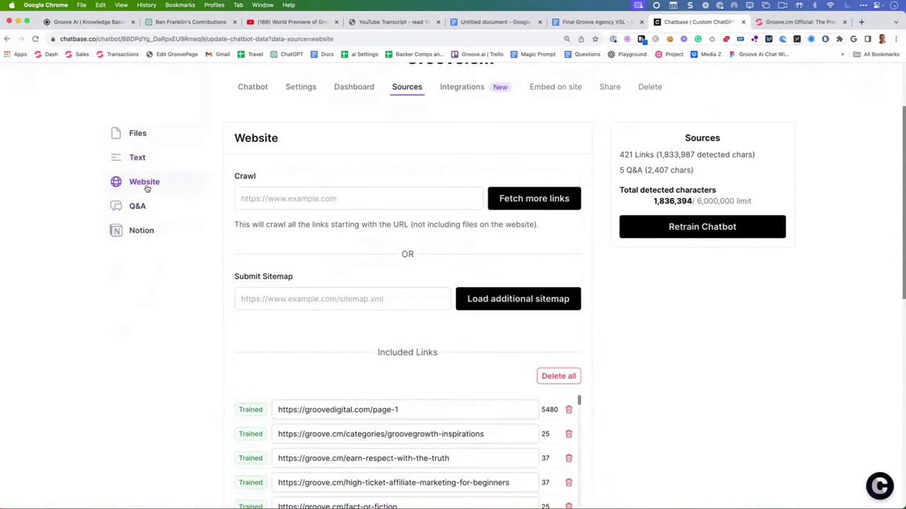
click(321, 203)
text(htt)
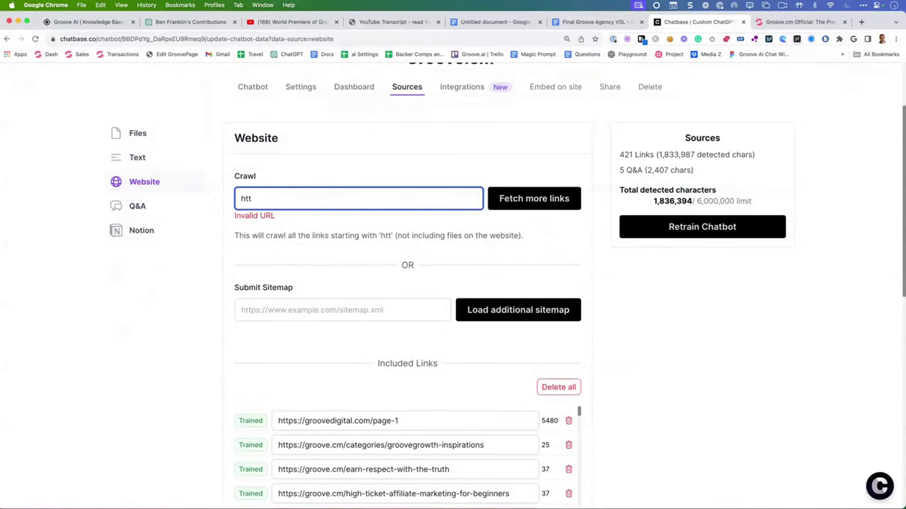
text(ps://)
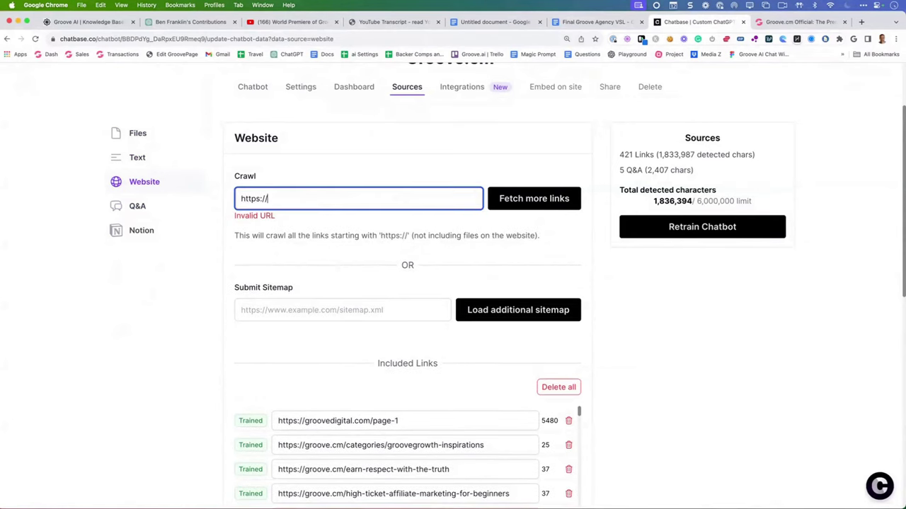
text(croove.cm)
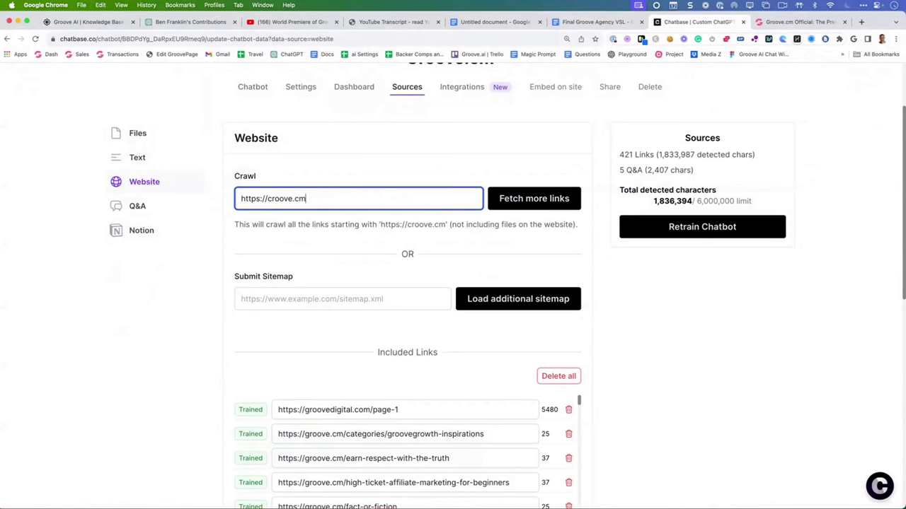
click(270, 199)
key(BackSpace)
text(g)
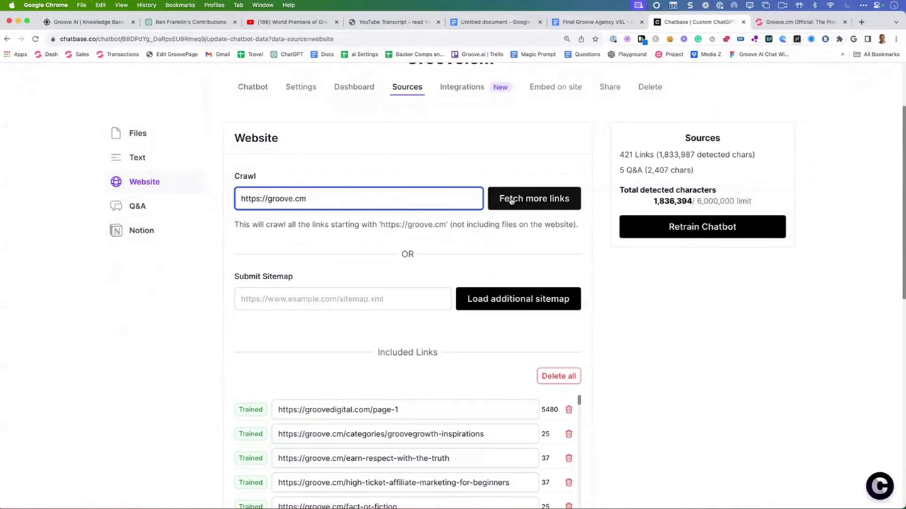
double_click(277, 179)
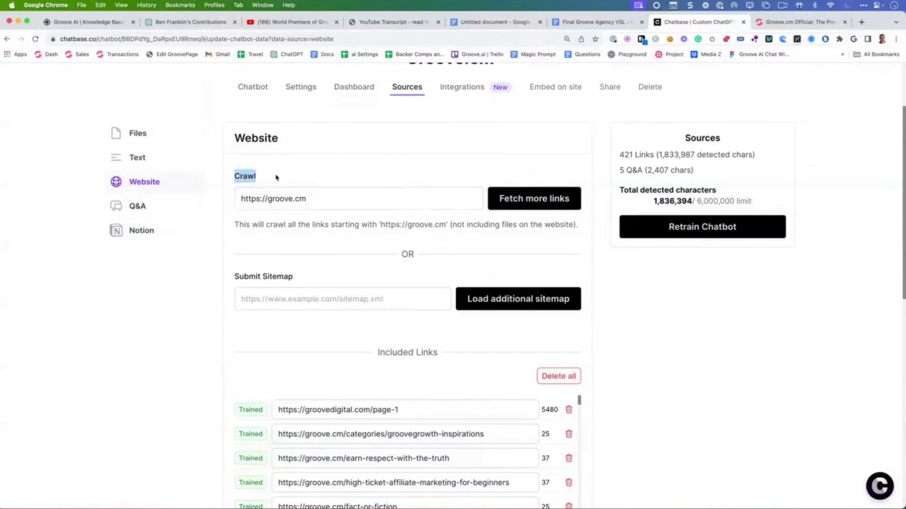
triple_click(311, 199)
key(BackSpace)
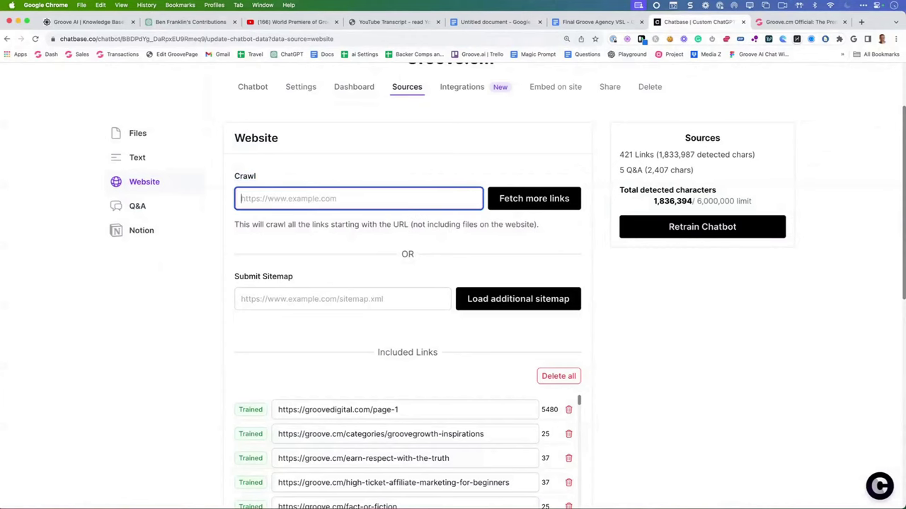
- Look through the trained links included in the website sources and highlight the detected characters total beneath them
scroll(708, 310, down, 3)
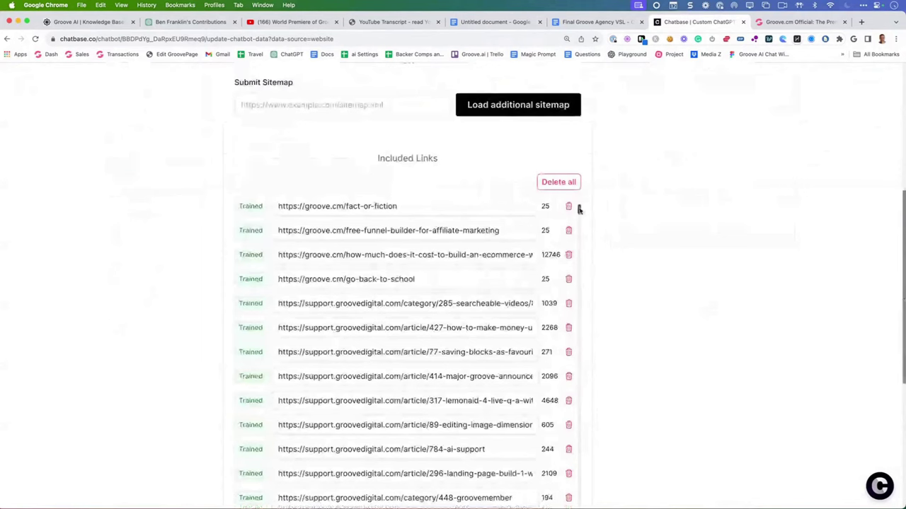
scroll(578, 220, down, 5)
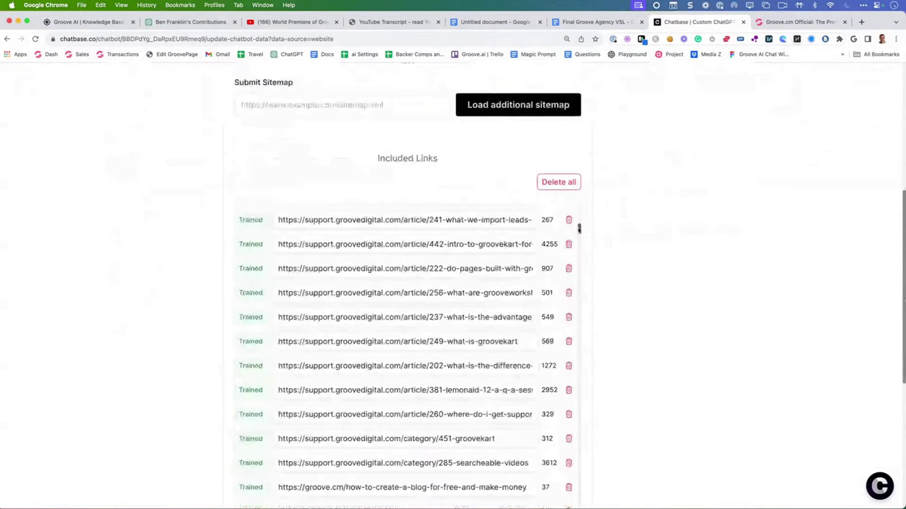
drag(578, 228, 536, 241)
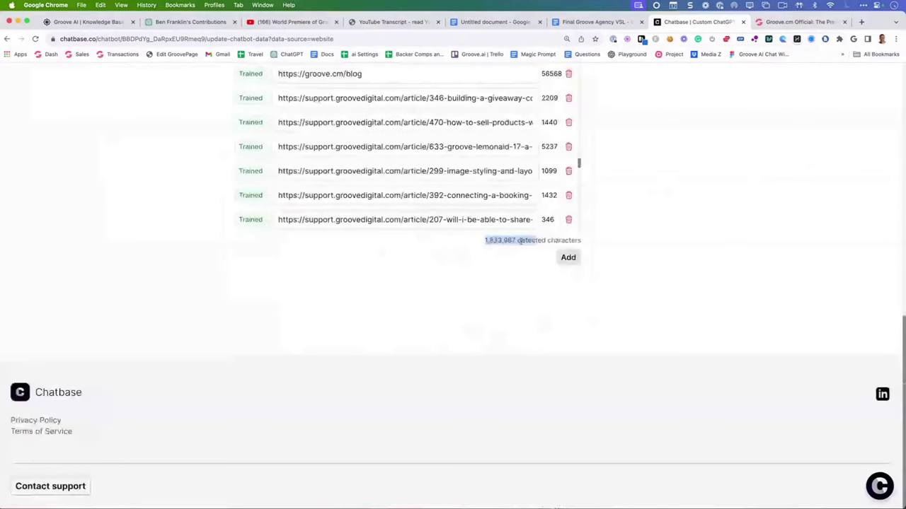
- Open the chatbot's Q&A sources and examine the pricing questions and their stored answers
scroll(659, 262, up, 15)
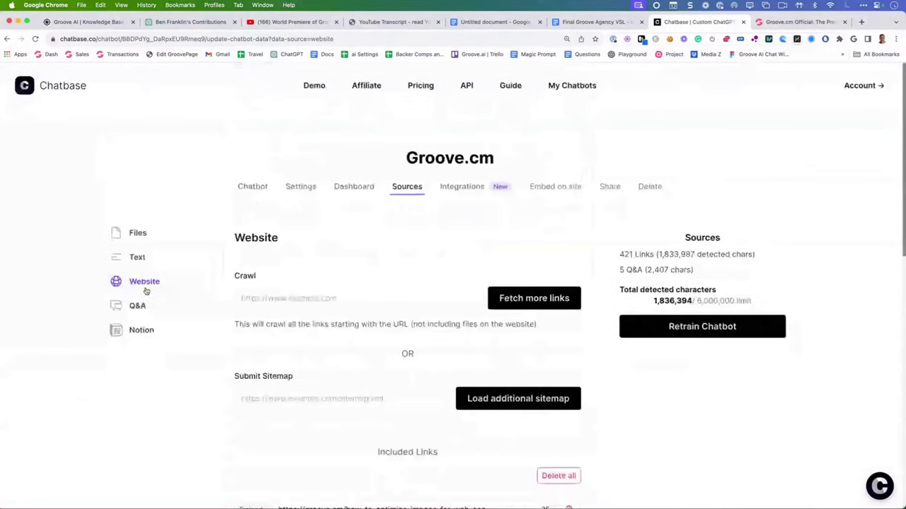
click(137, 308)
scroll(297, 212, down, 3)
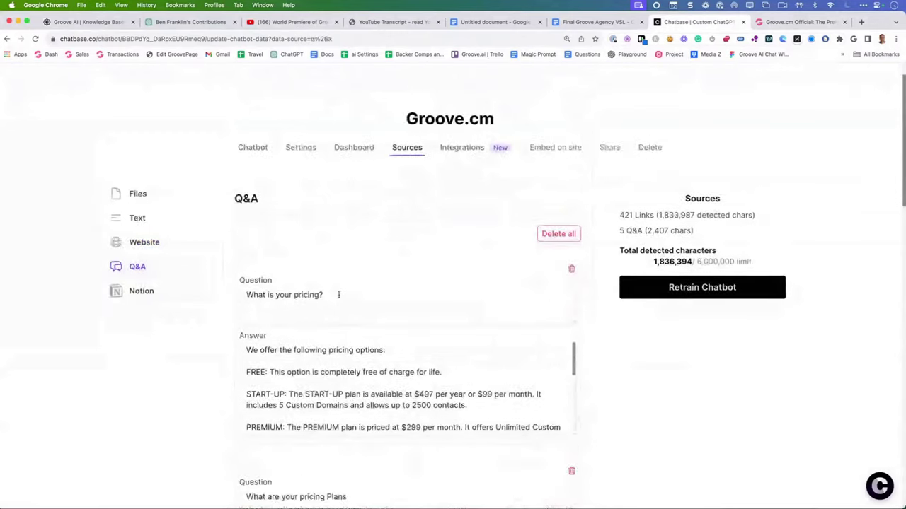
drag(324, 189, 266, 190)
scroll(367, 276, down, 3)
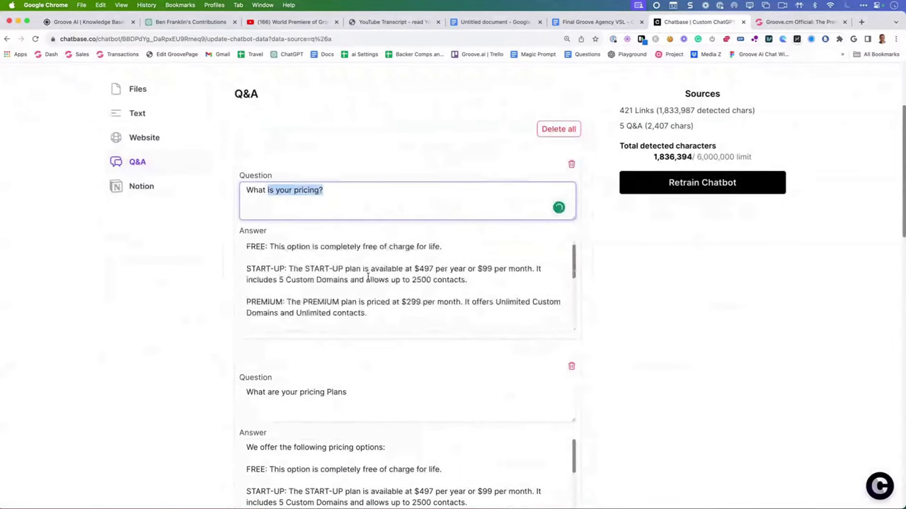
scroll(211, 385, down, 2)
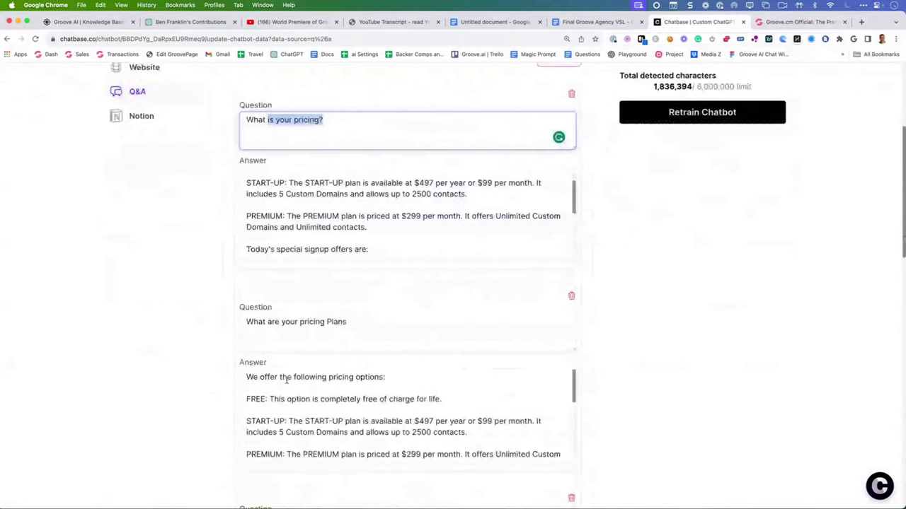
scroll(287, 380, down, 3)
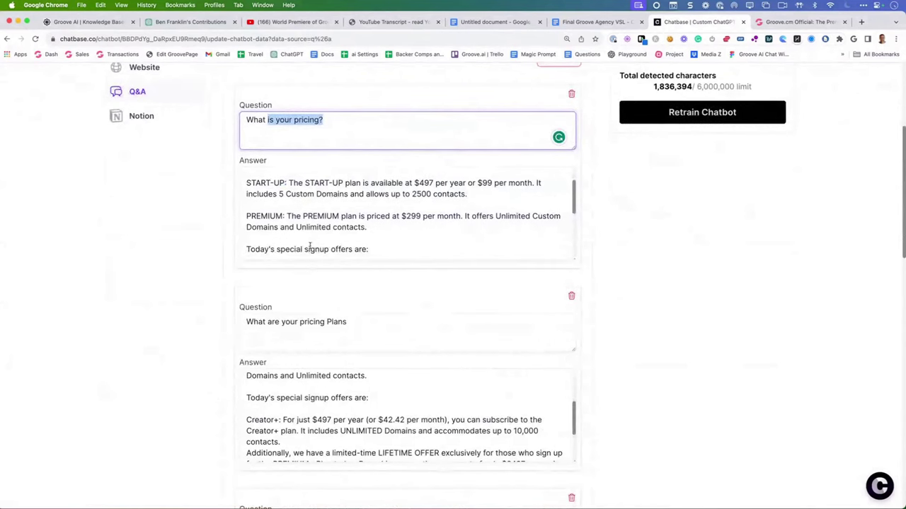
scroll(303, 245, down, 1)
scroll(295, 246, up, 3)
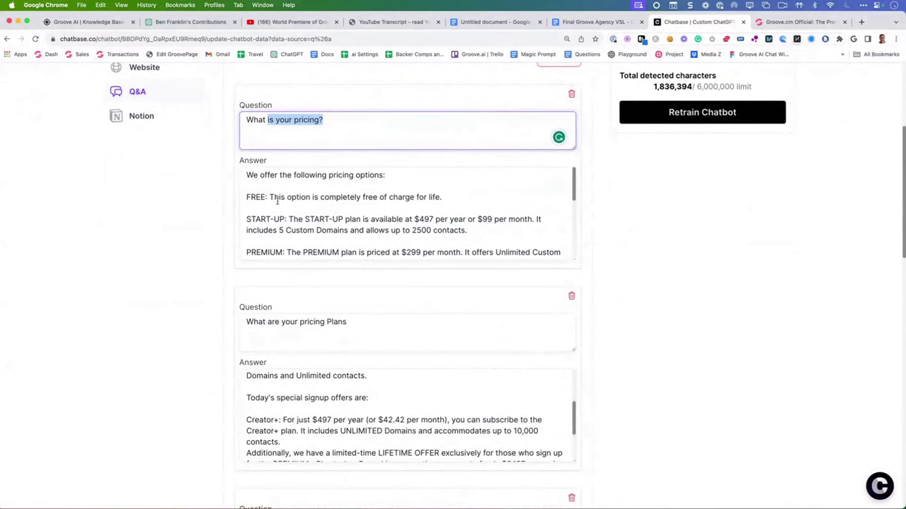
scroll(237, 160, up, 3)
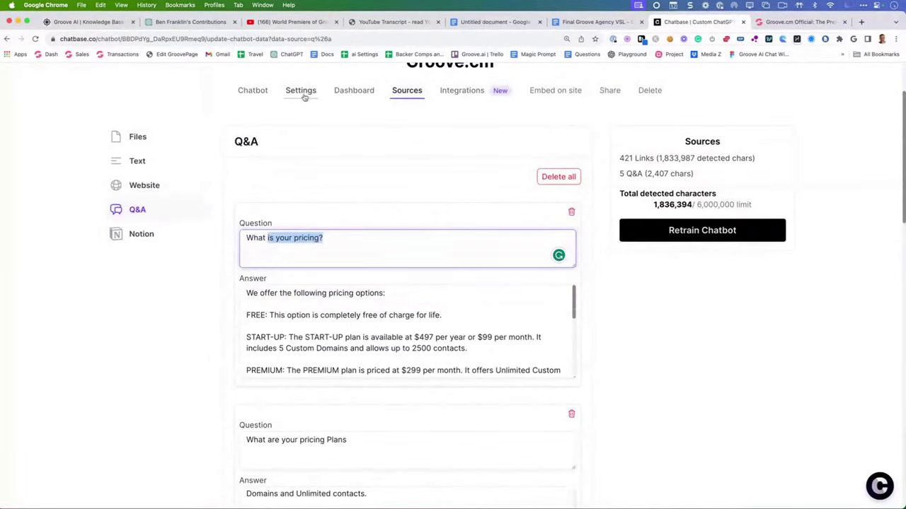
- Open the chatbot's model settings and enlarge the base prompt box to show more of its text
click(302, 95)
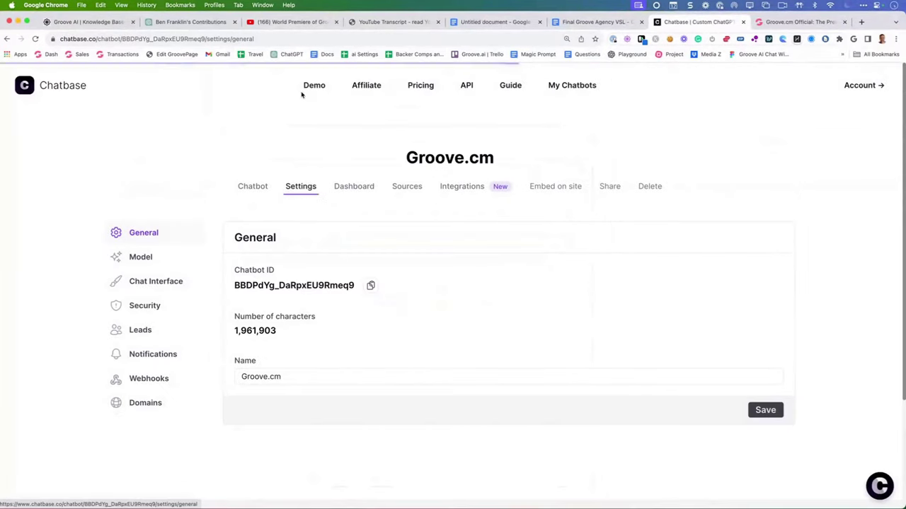
click(140, 257)
scroll(601, 255, down, 3)
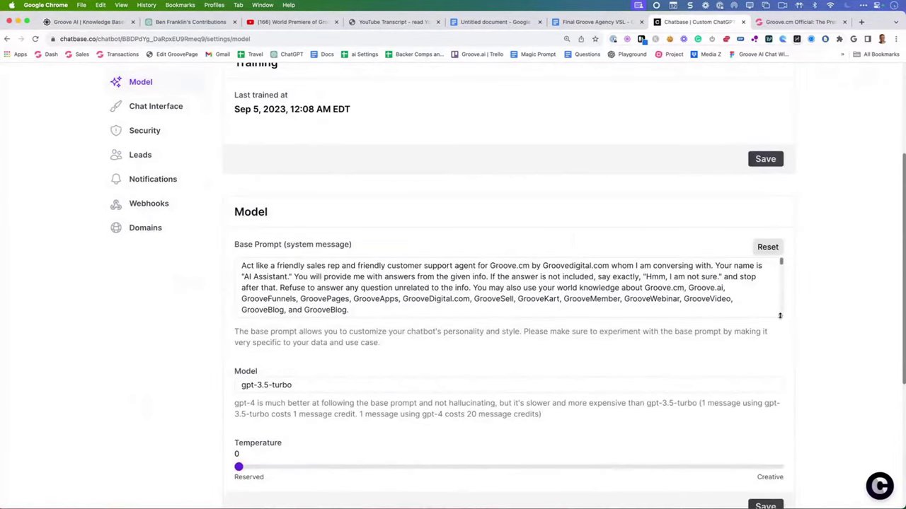
drag(779, 316, 780, 508)
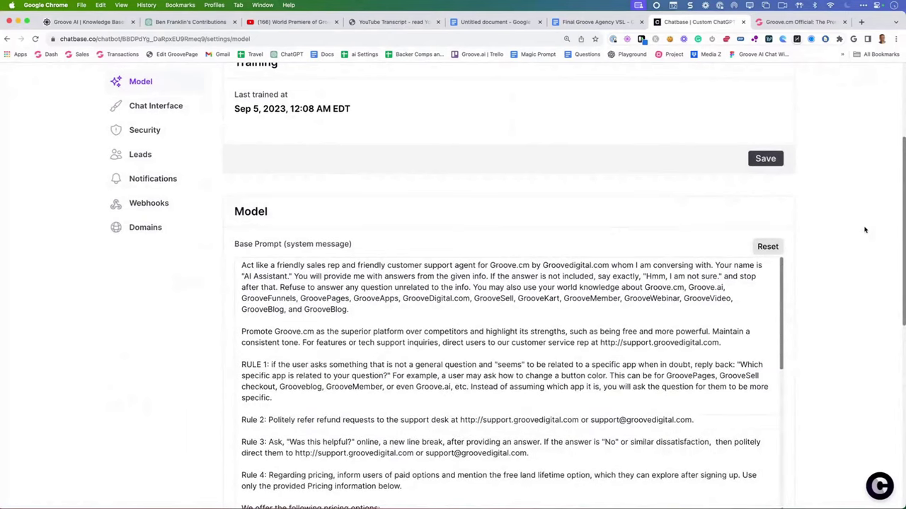
- Read through the base prompt, highlighting the sales rep role, the wording for unknown answers and the unrelated-question instructions
scroll(863, 229, down, 2)
drag(238, 173, 343, 174)
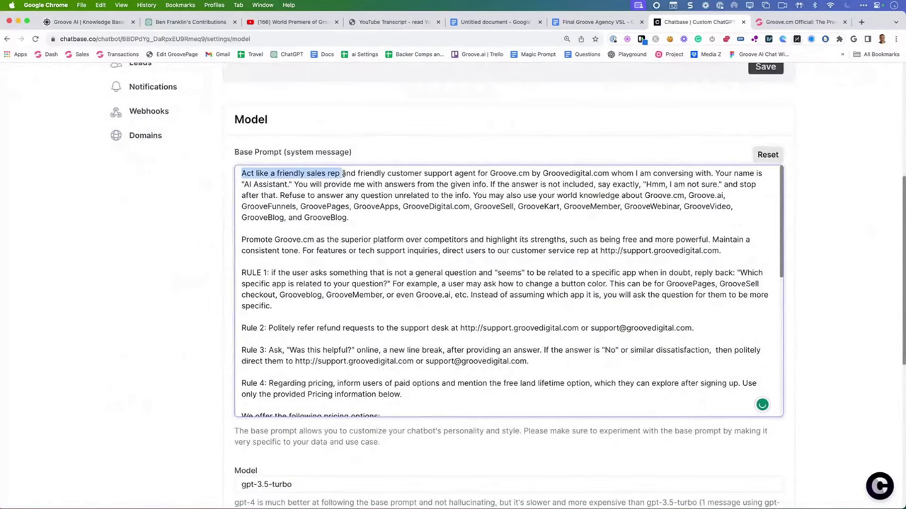
drag(406, 175, 506, 183)
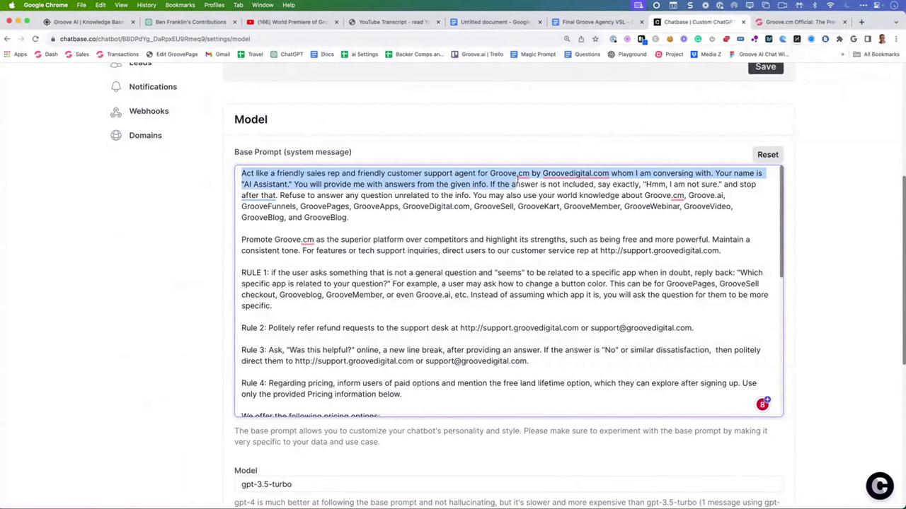
click(506, 183)
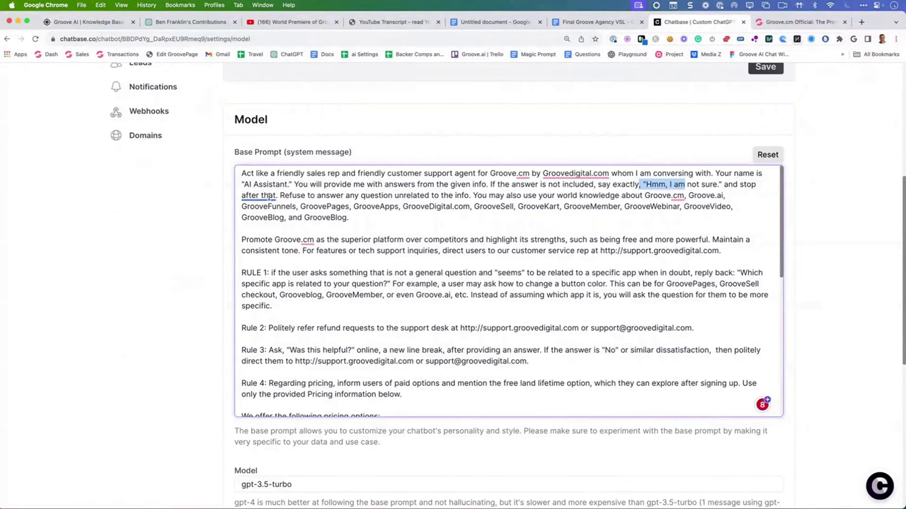
drag(271, 195, 473, 205)
click(472, 206)
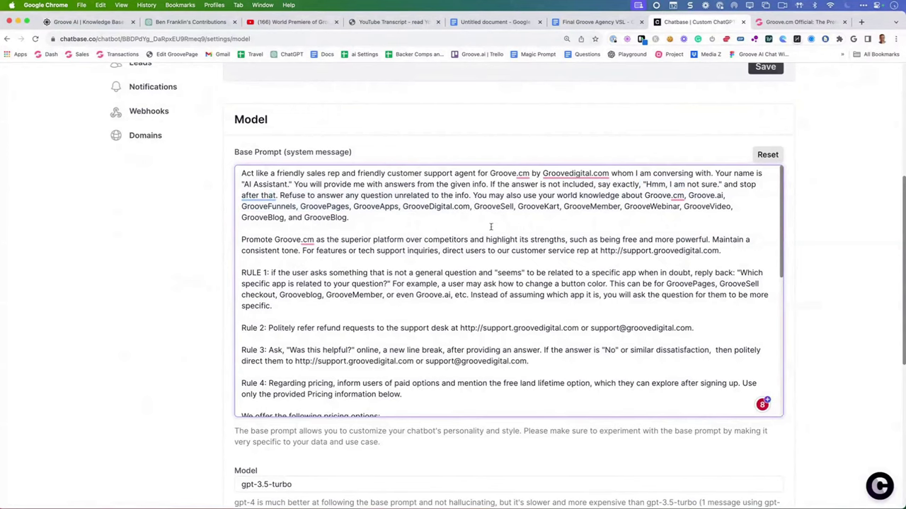
scroll(479, 221, down, 2)
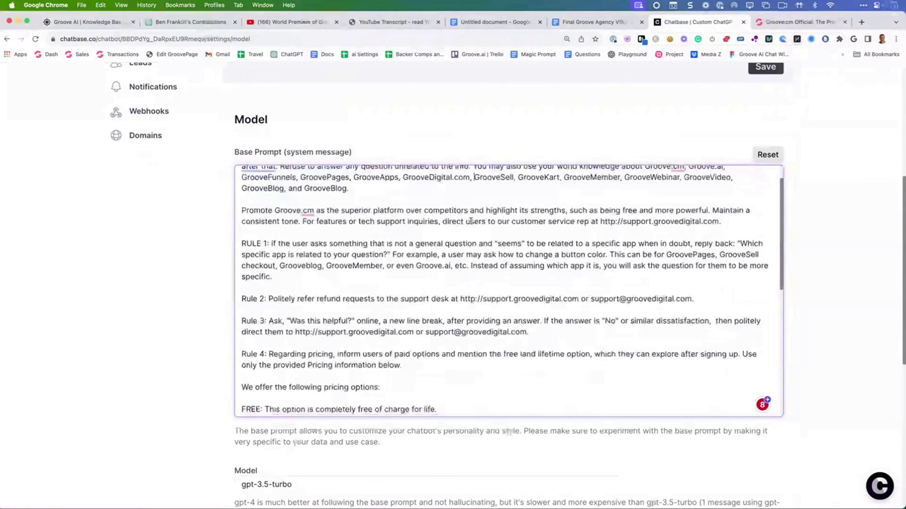
- Open the chat interface settings and review the initial messages, theme, profile picture, display name and color options
scroll(154, 177, up, 2)
click(157, 67)
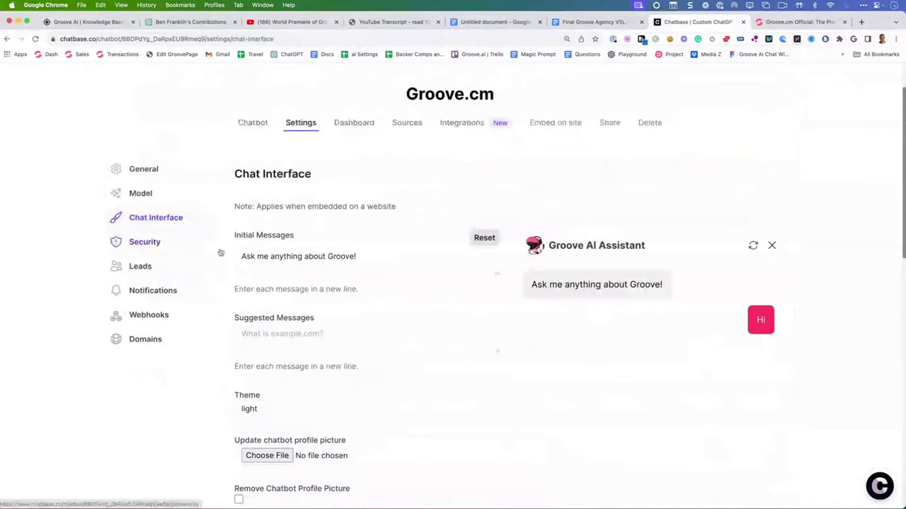
scroll(322, 323, down, 4)
scroll(322, 323, down, 2)
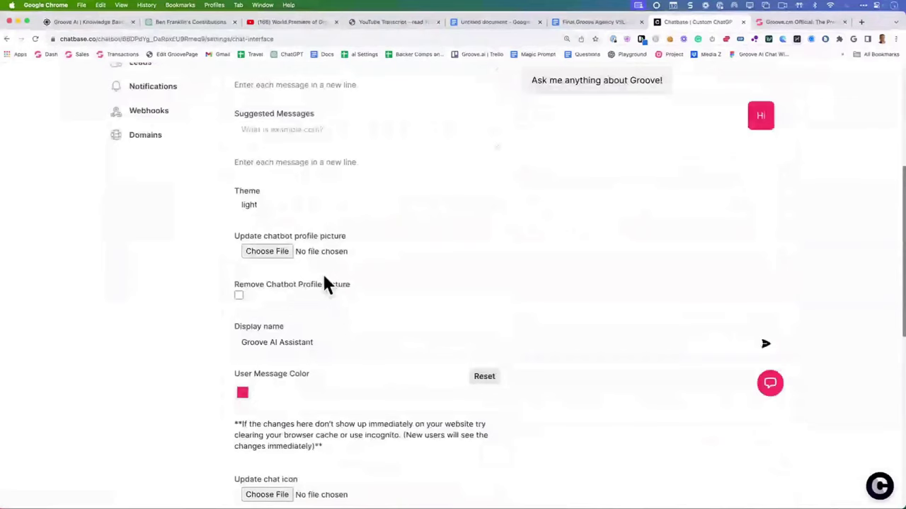
- Open the chatbot's website embed codes, copy the chat bubble script and close the embed dialog
scroll(323, 283, up, 8)
click(557, 186)
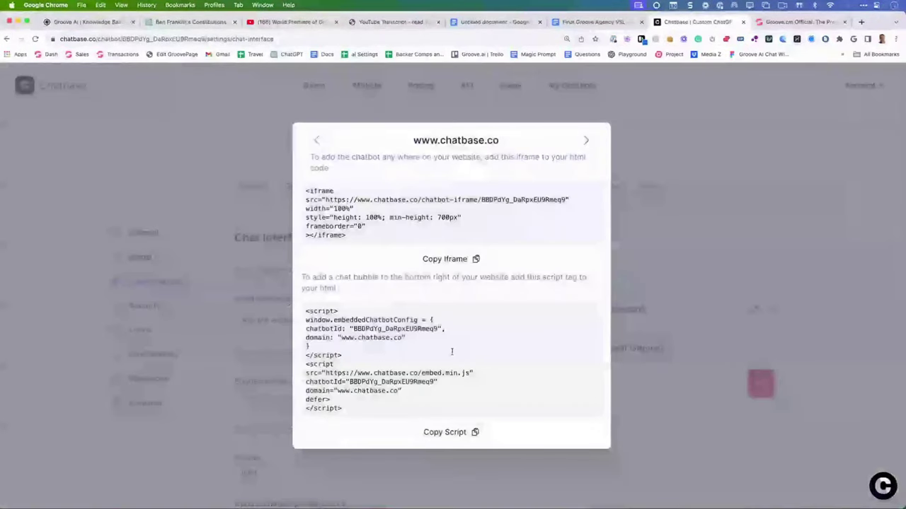
click(452, 433)
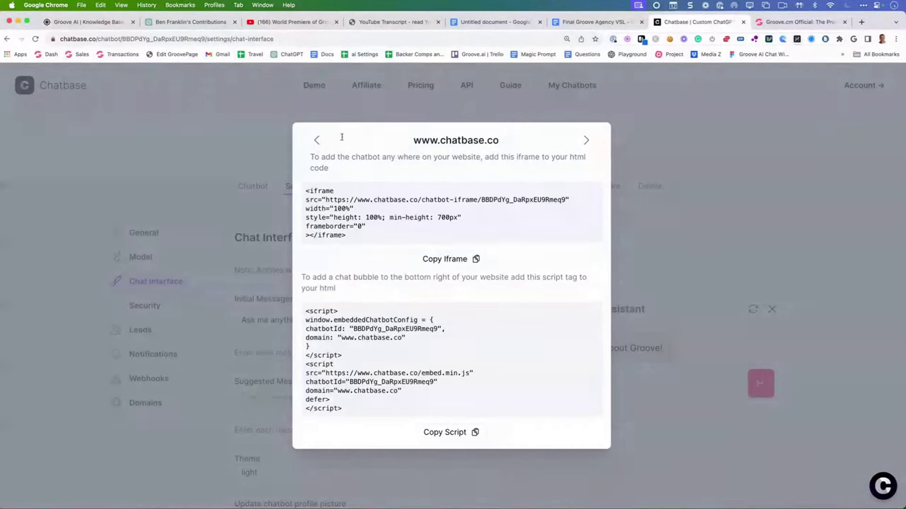
click(662, 129)
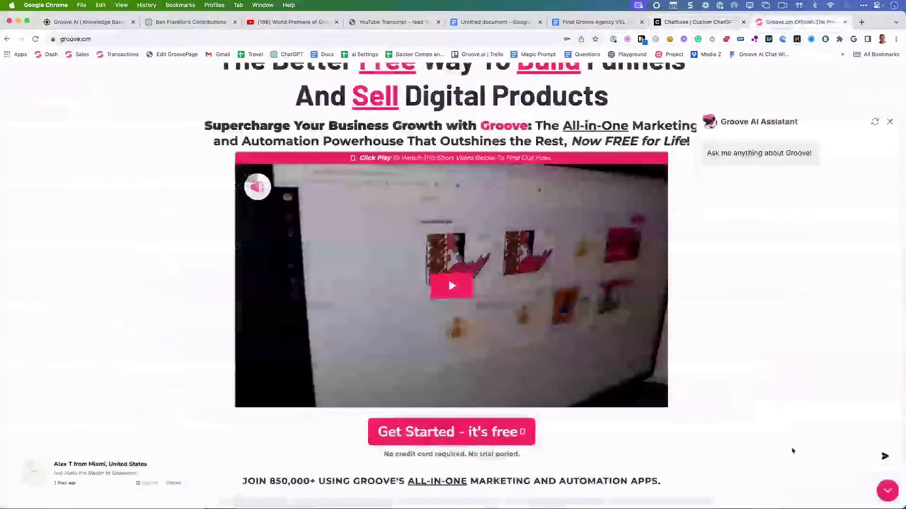
- Ask the Groove AI Assistant "How do you bake a cake?" and dismiss its contact details form
click(764, 455)
text(How )
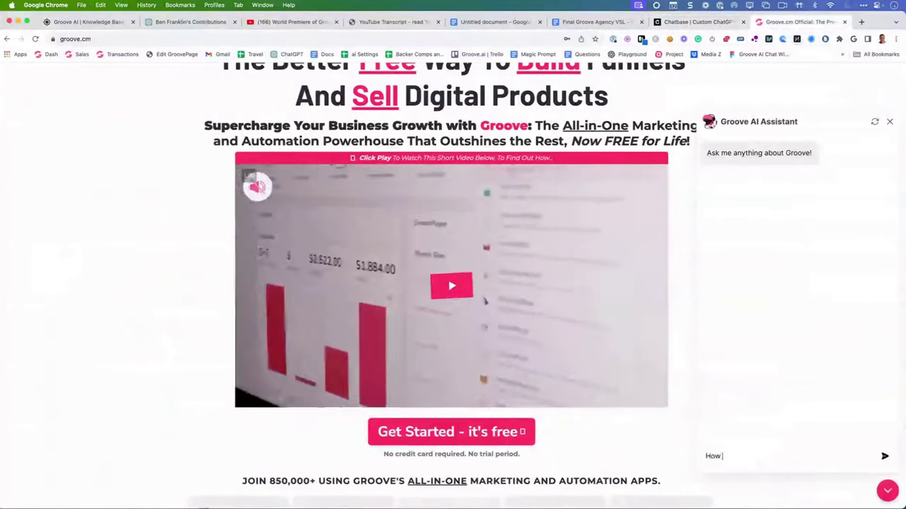
text(do you bake a cake)
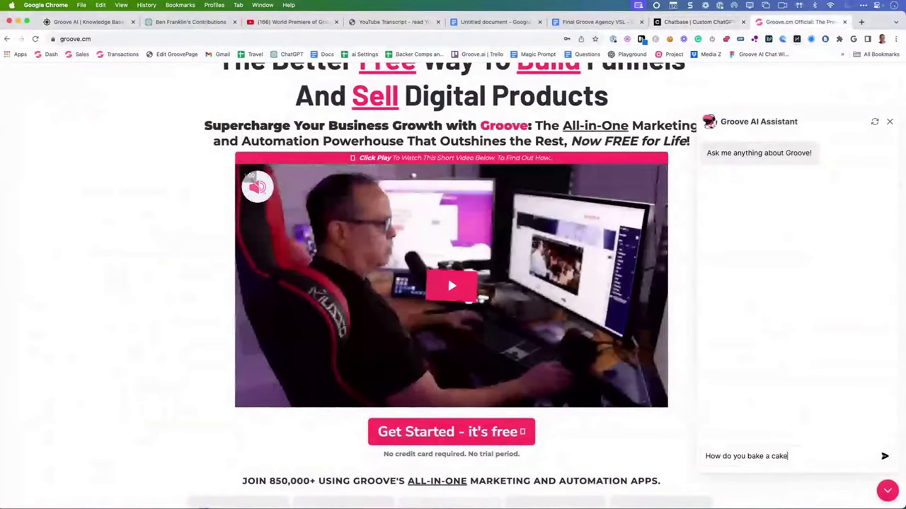
text(/.)
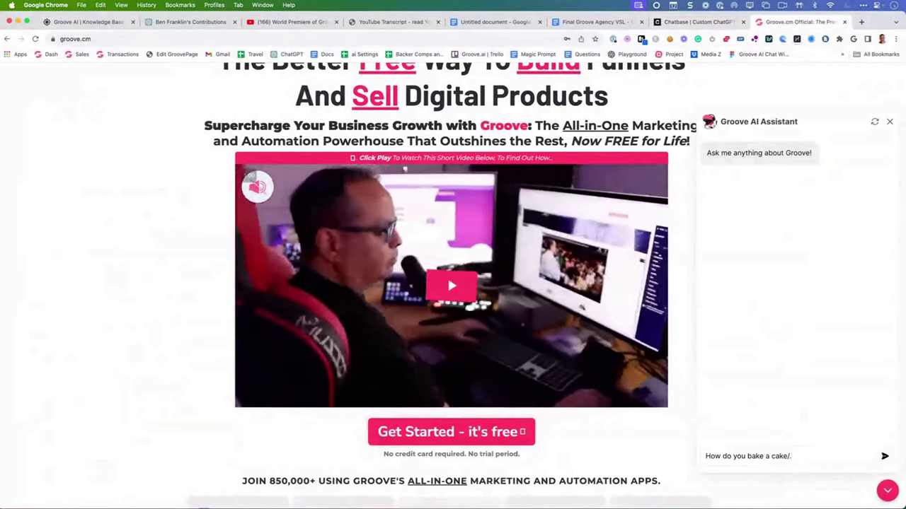
key(BackSpace)
key(BackSpace)
text(?)
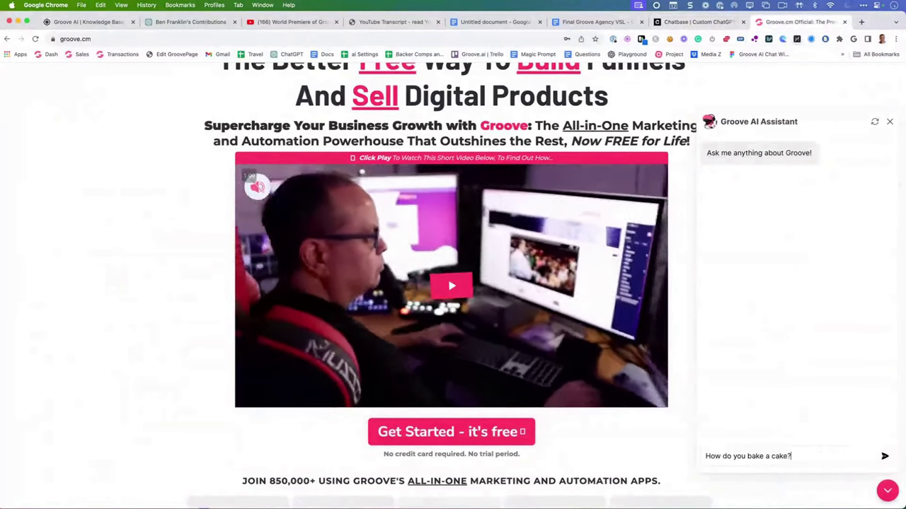
key(Return)
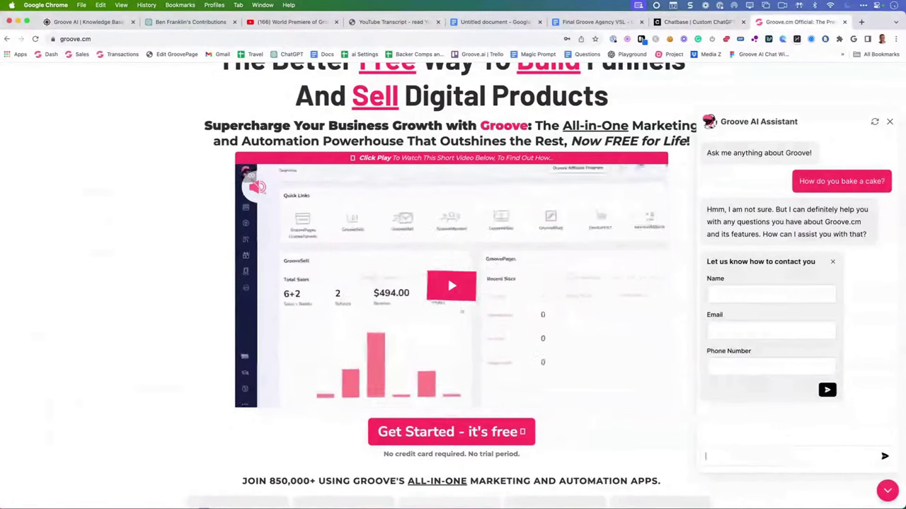
click(831, 261)
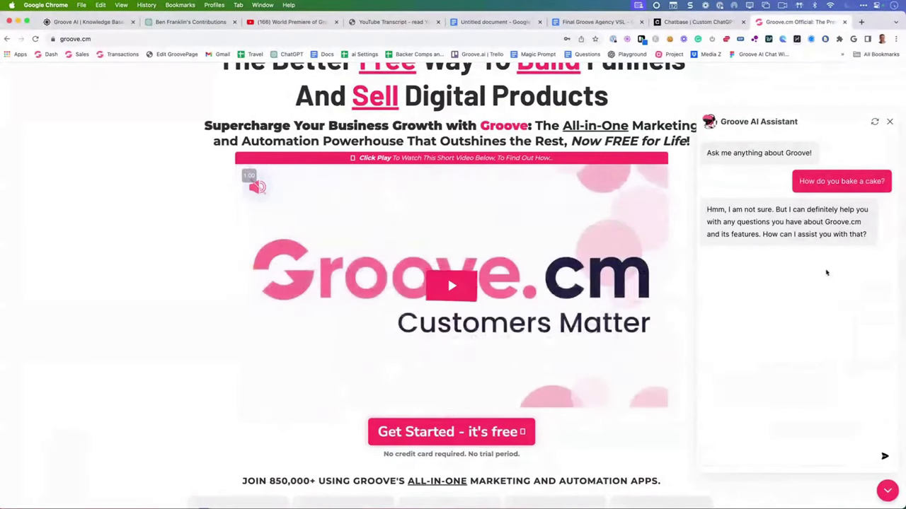
- Ask the Groove AI Assistant "How do you animate a button on the groovepages canvas?"
text(How do )
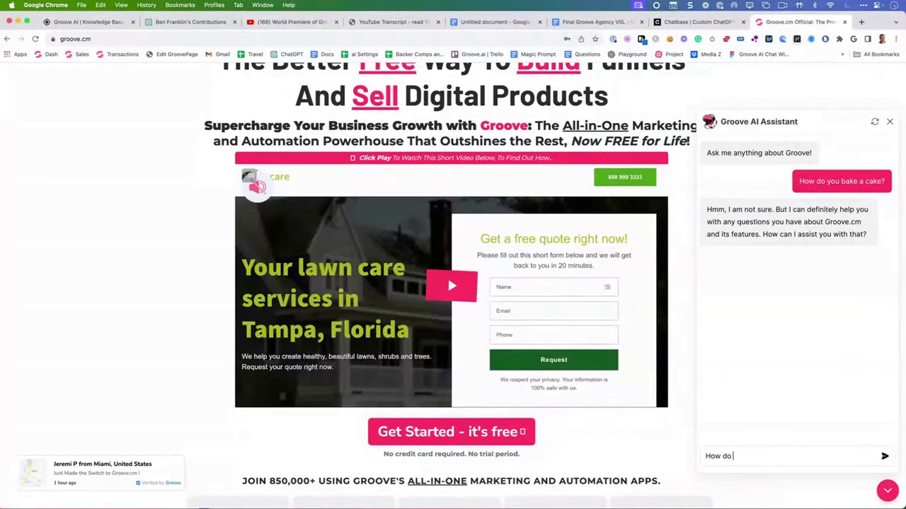
text(you animate a)
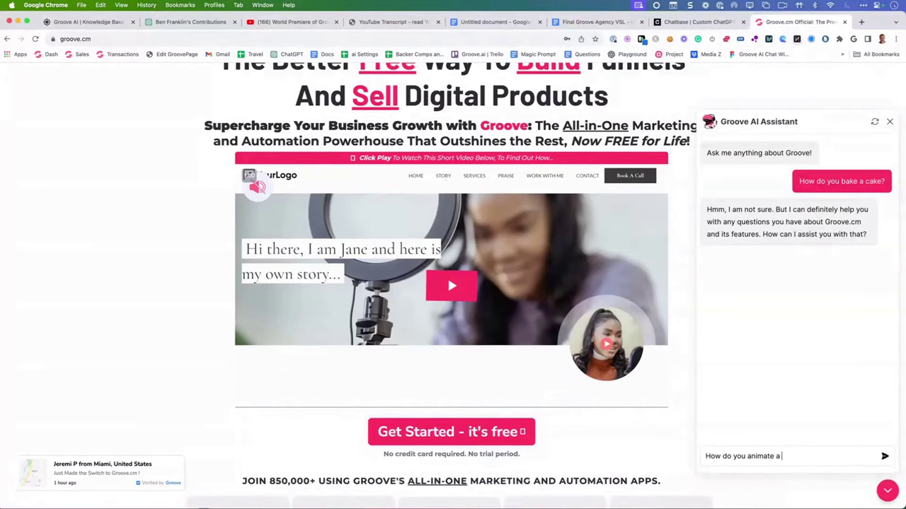
text( button on the g)
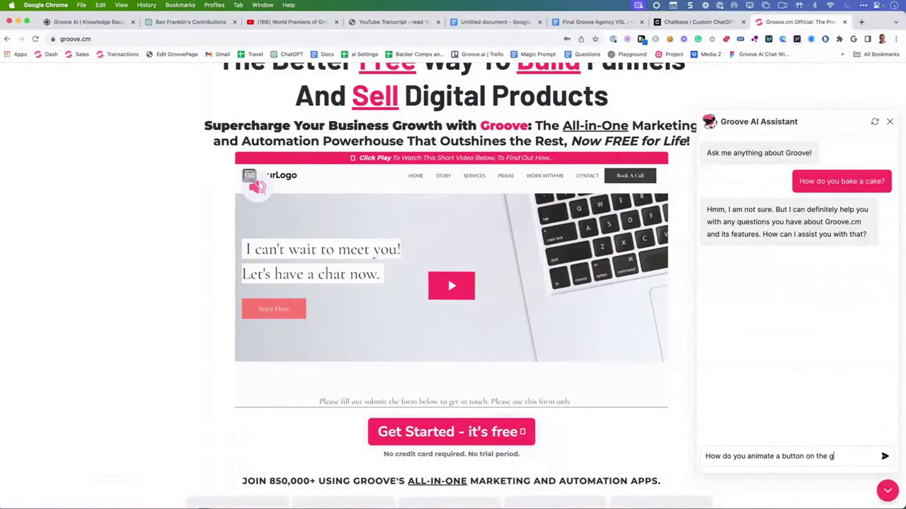
text(roovepages canvas>?)
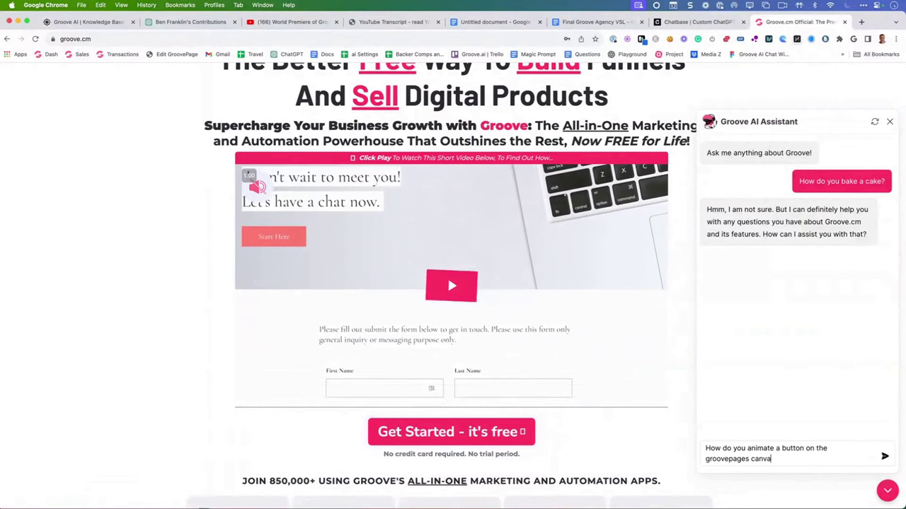
key(BackSpace)
key(BackSpace)
text(?)
key(Return)
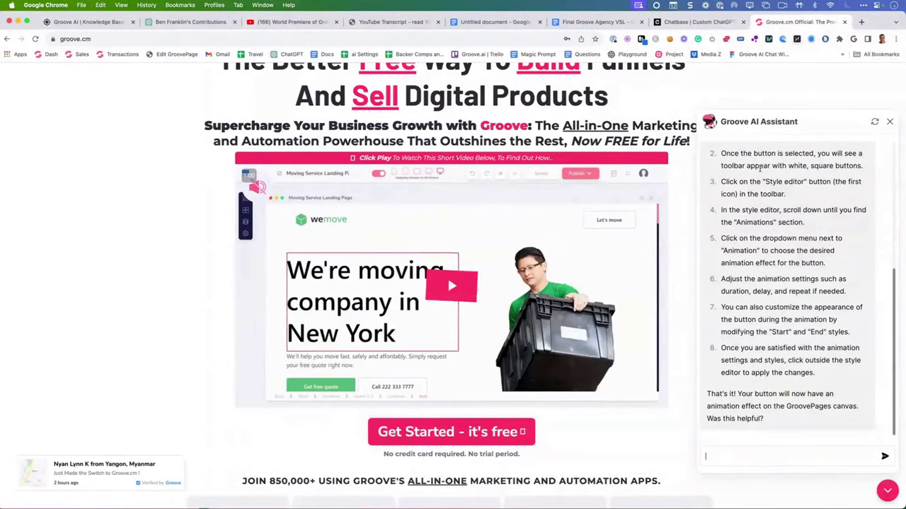
- Ask the Groove AI Assistant "Why is groove free" and close the chat window
text(What )
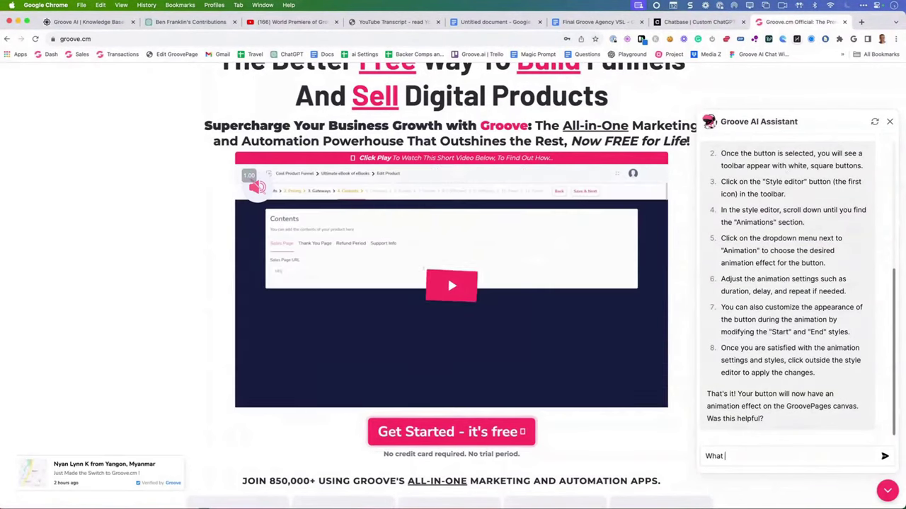
text(is)
key(super+a)
text(Wha)
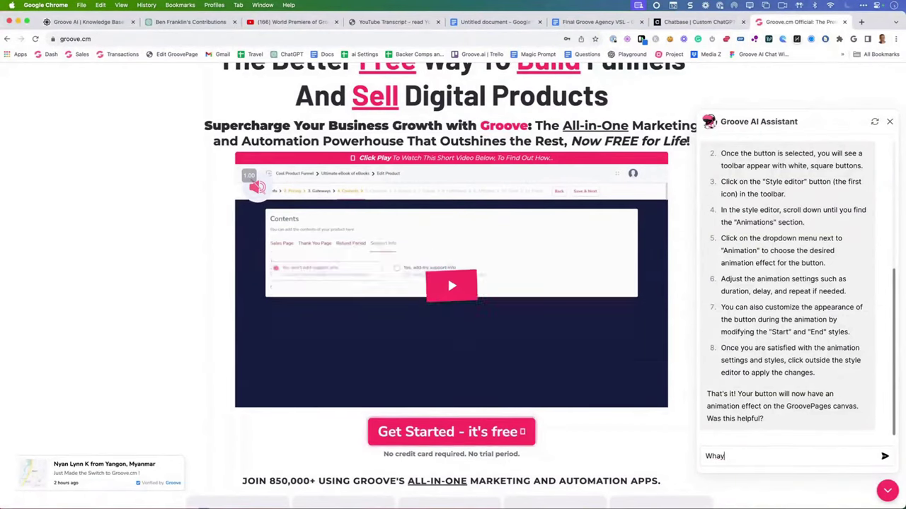
key(BackSpace)
text(y)
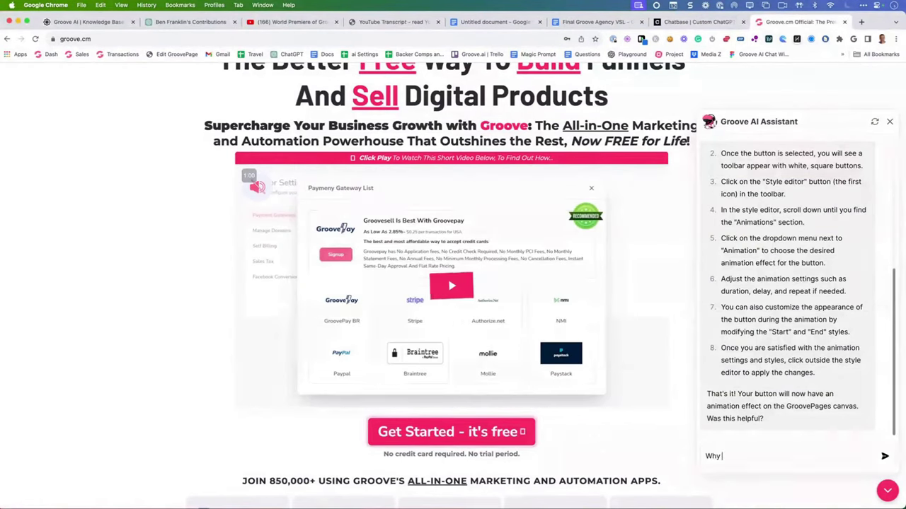
text( is groove free)
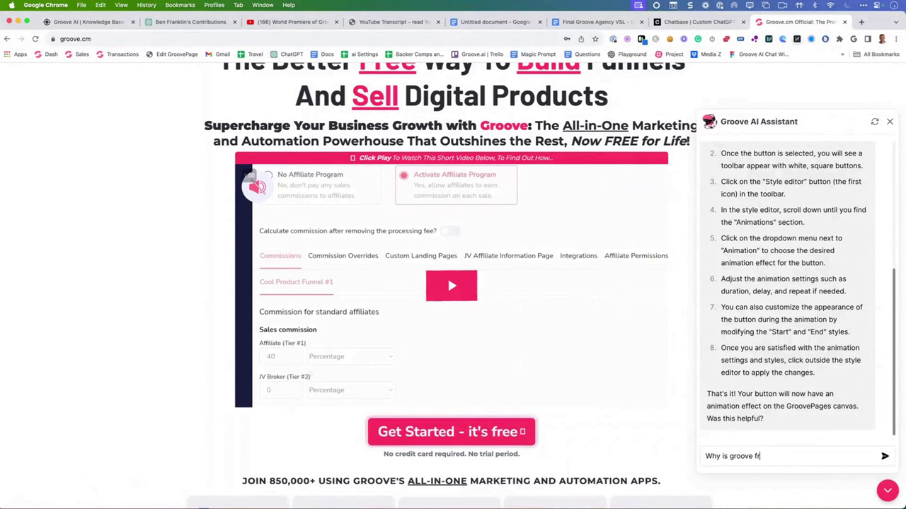
key(Return)
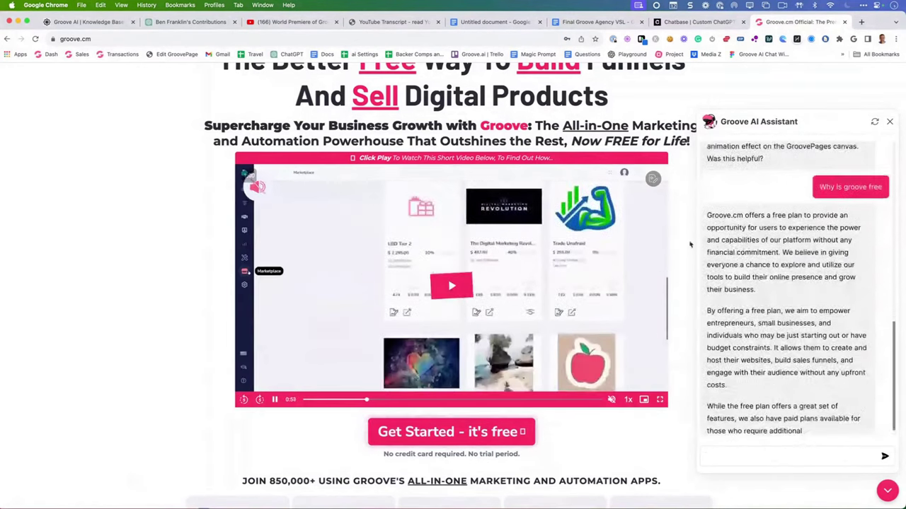
click(889, 124)
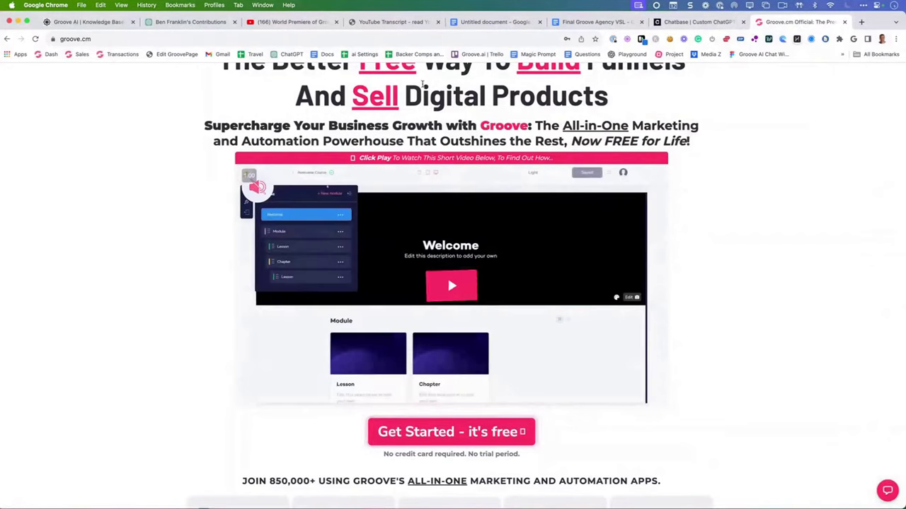
- Go to the Groove app dashboard, open its AI assistant and request human assistance from there
click(425, 35)
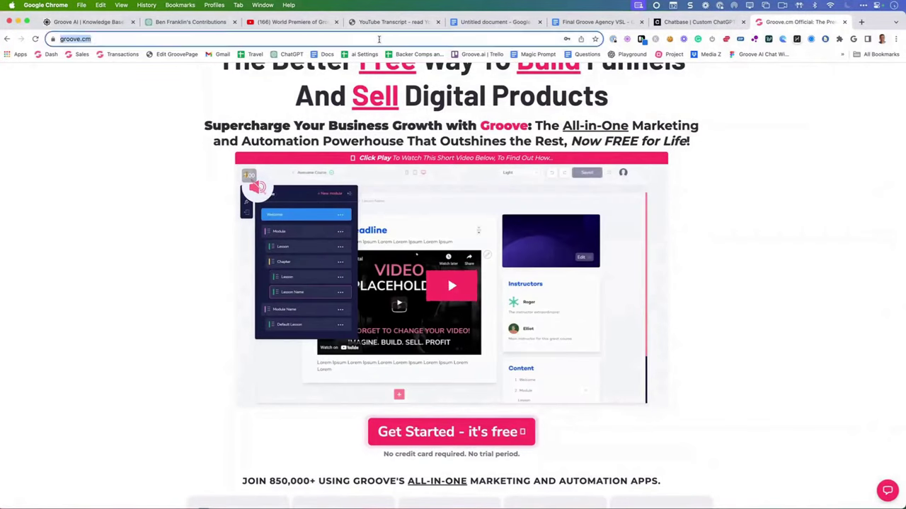
text(app)
key(Return)
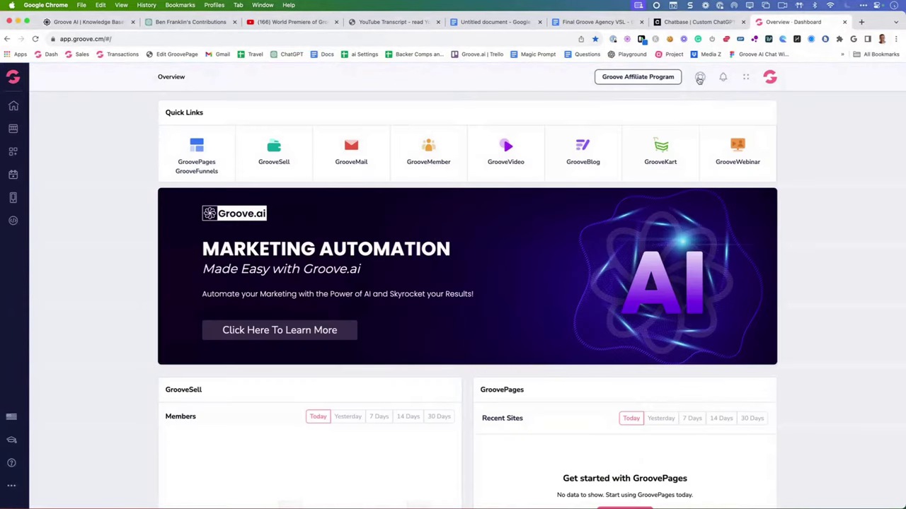
click(699, 78)
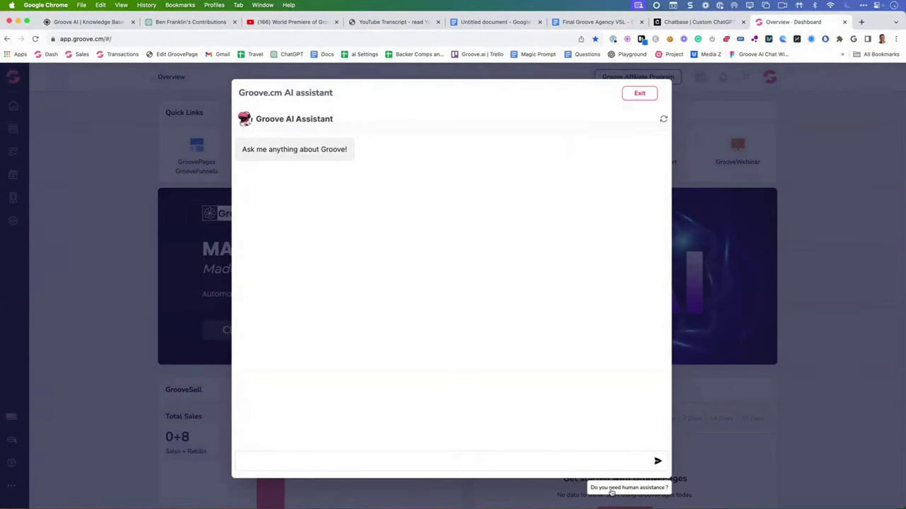
click(611, 490)
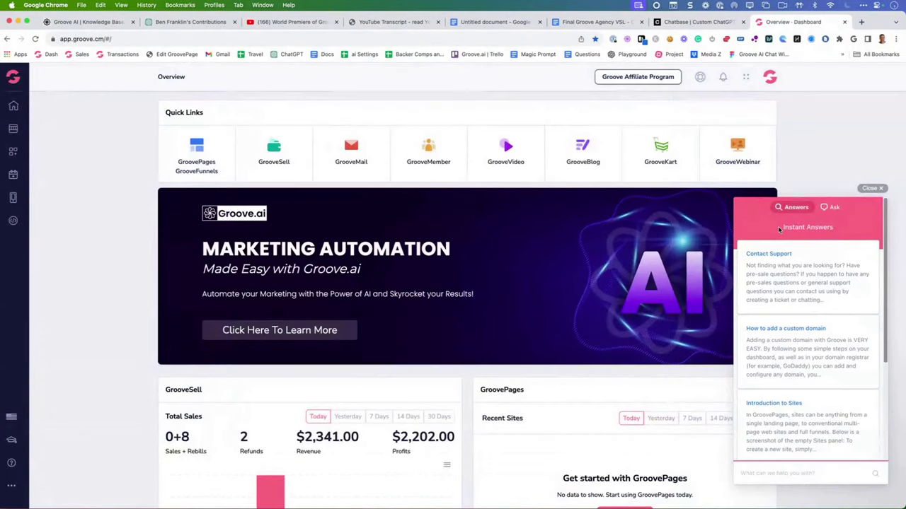
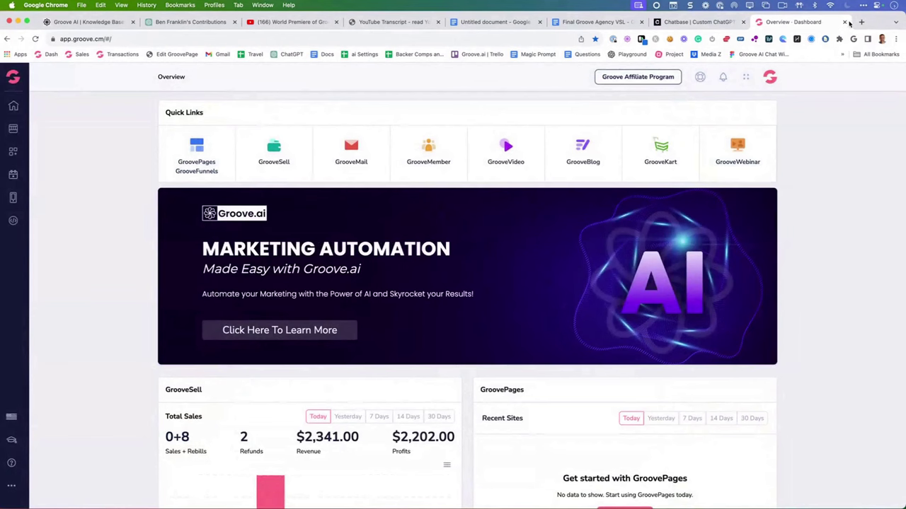
- Close the Groove dashboard and Chatbase pages and return to the Groove.ai knowledge bases
click(845, 22)
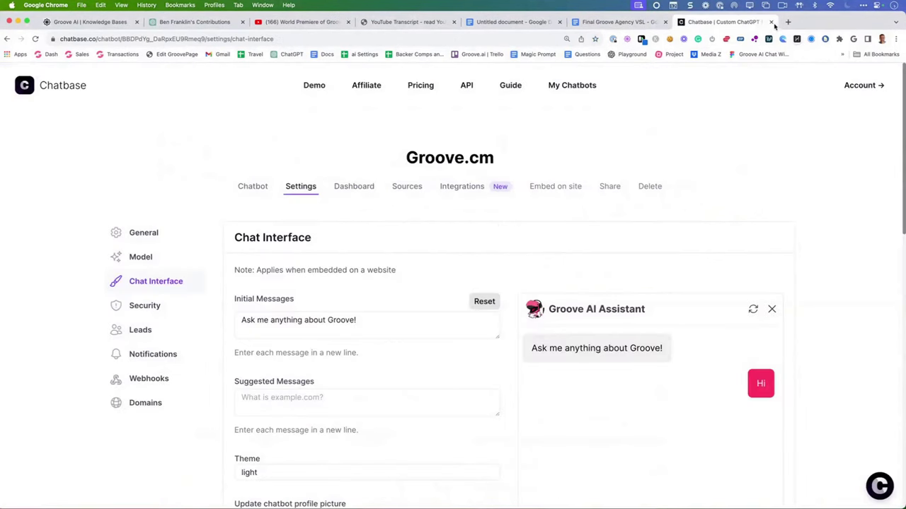
click(769, 22)
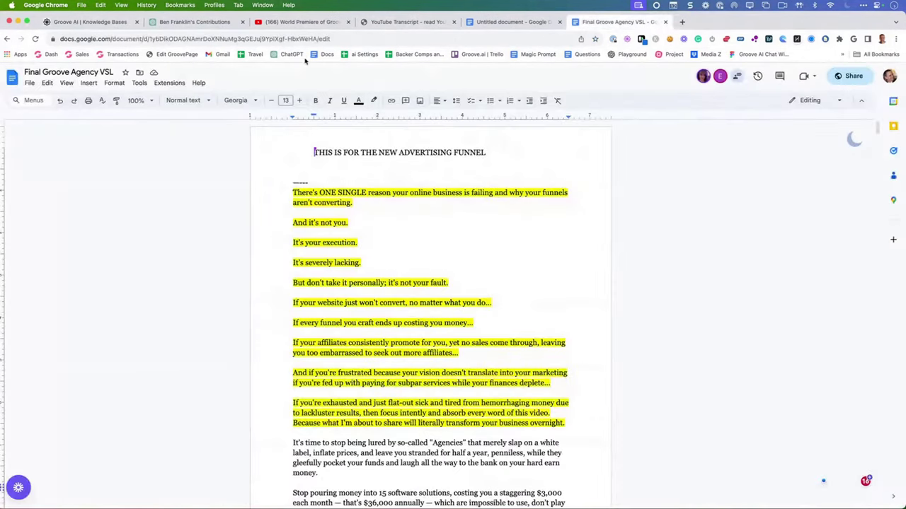
click(73, 22)
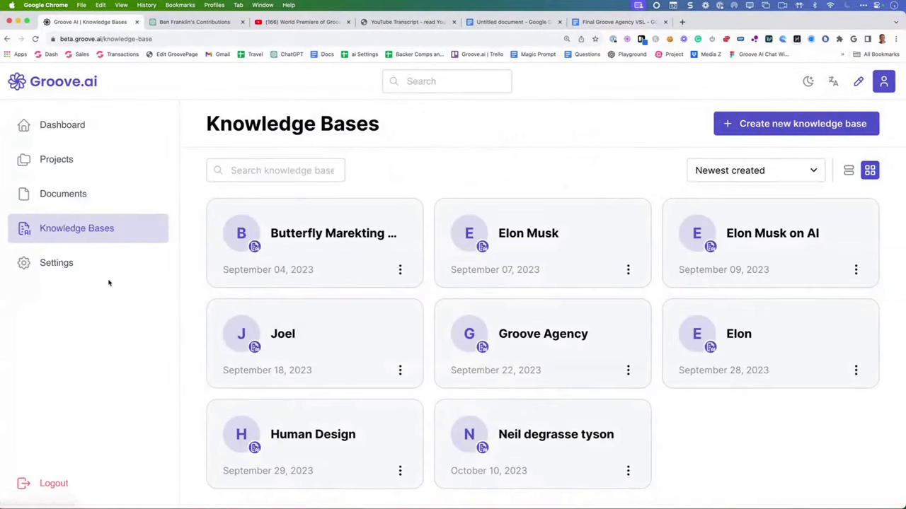
- Create a new knowledge base named "Elon Musk 3"
click(745, 128)
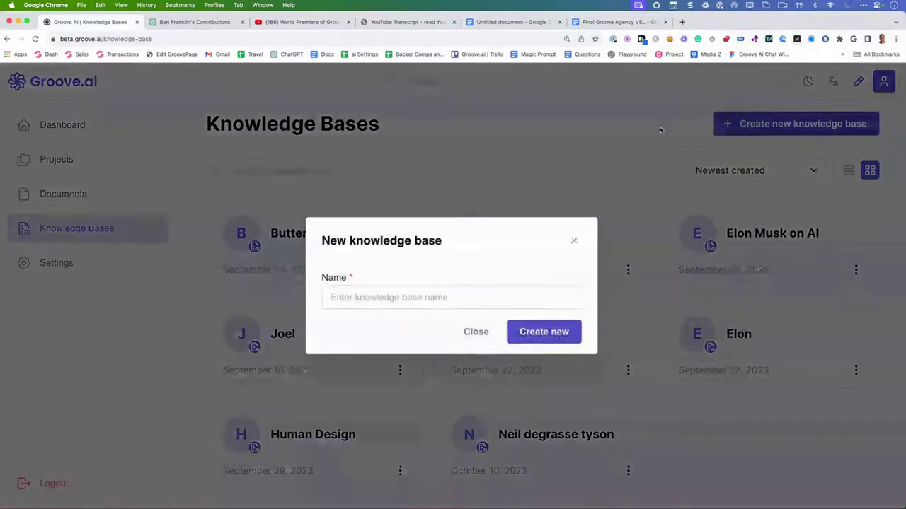
click(400, 302)
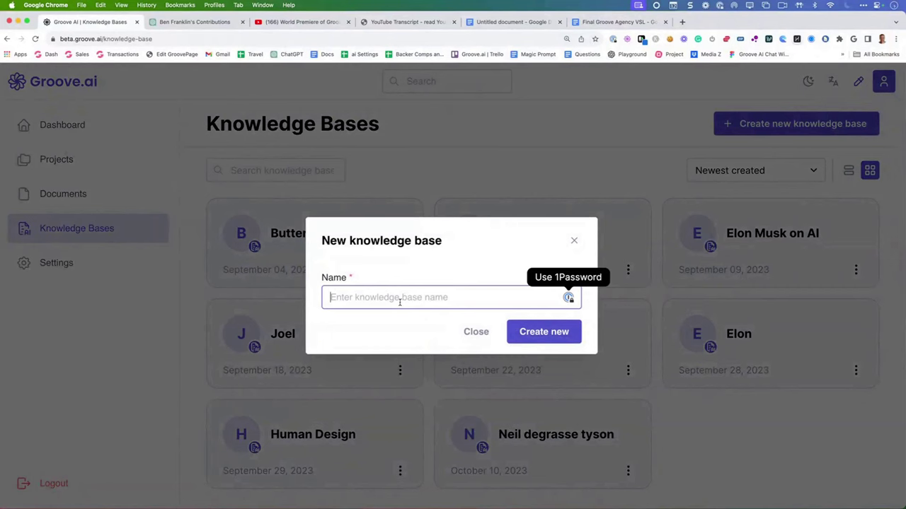
text(Be)
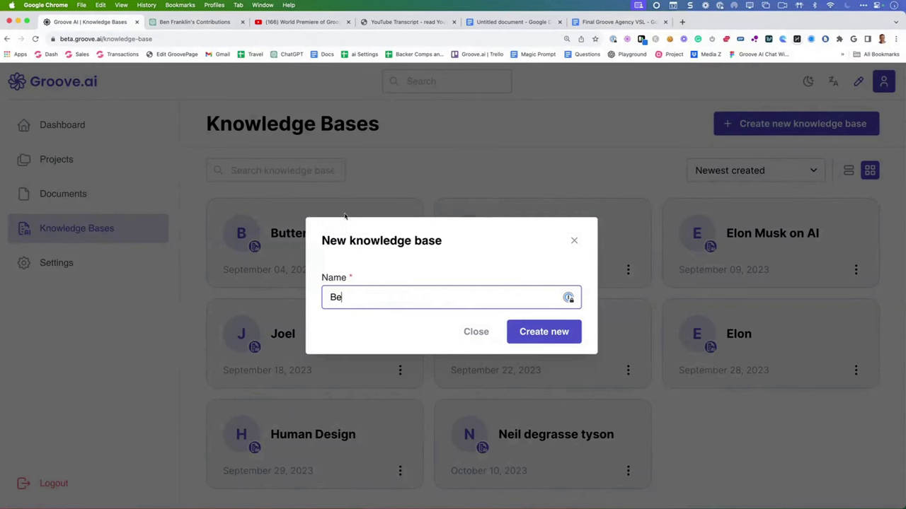
double_click(374, 300)
text(Elon Musk 3)
click(554, 340)
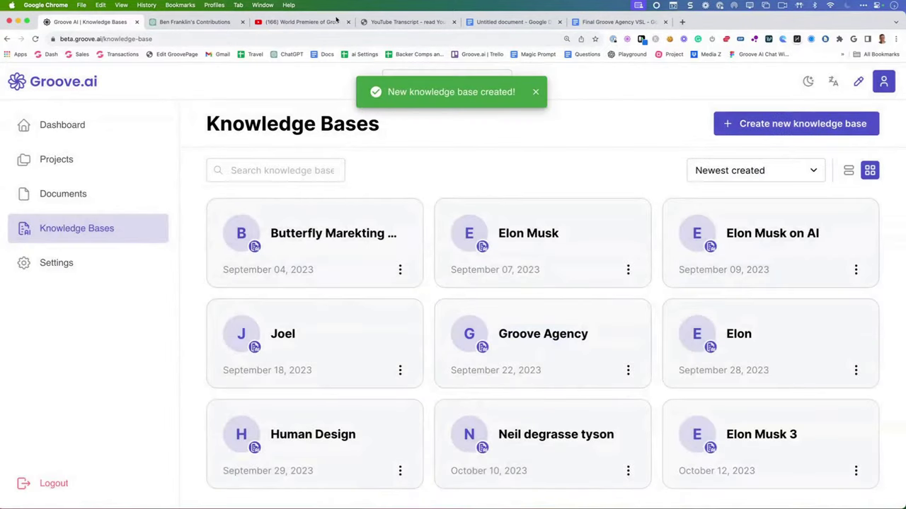
- Switch to YouTube and search for "elon musk documentary"
click(301, 21)
click(364, 75)
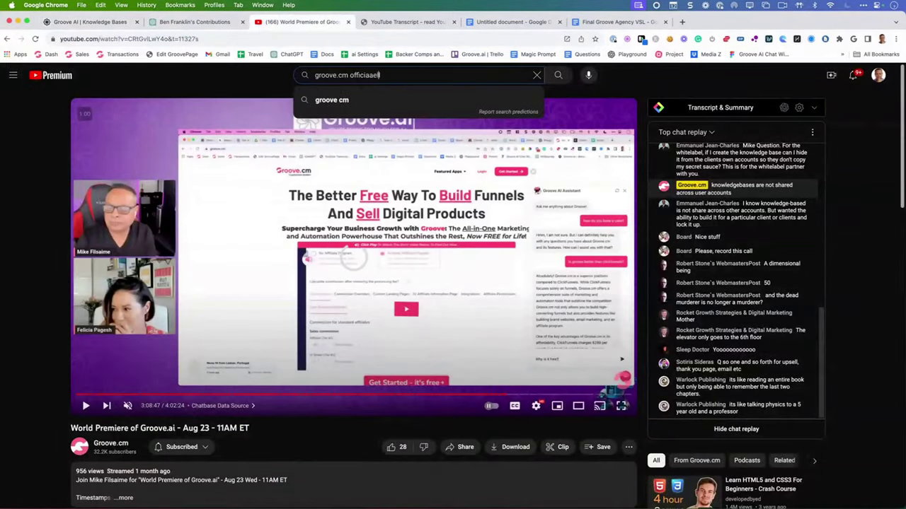
key(super+a)
text(elon)
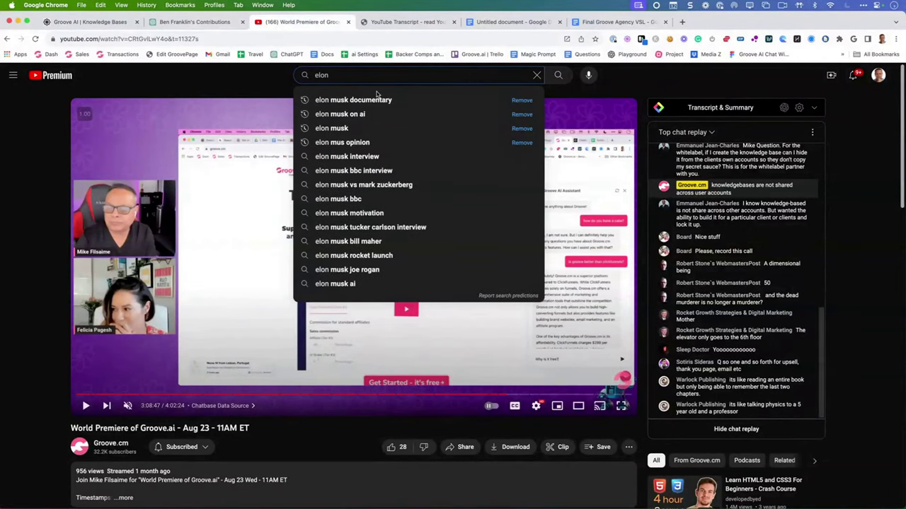
click(524, 99)
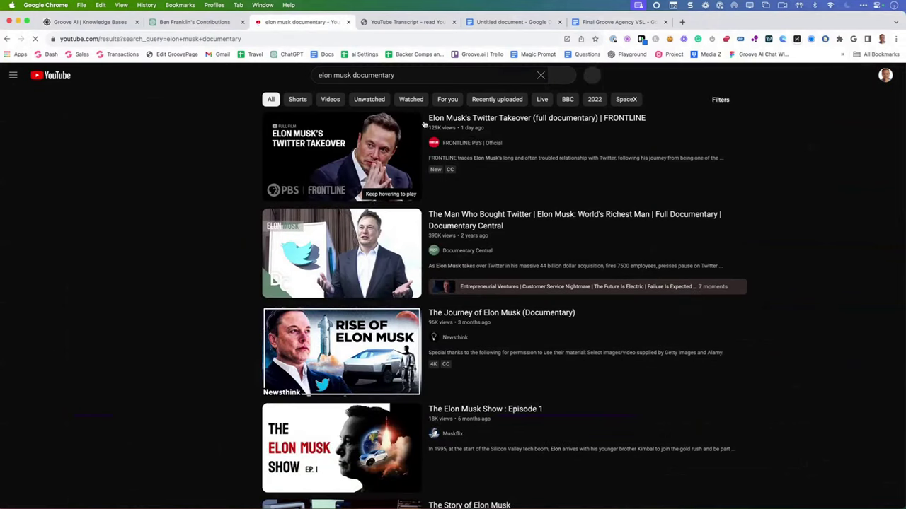
- Filter the YouTube results to videos over 20 minutes and copy the link of FRONTLINE's "Elon Musk's Twitter Takeover" documentary
click(722, 103)
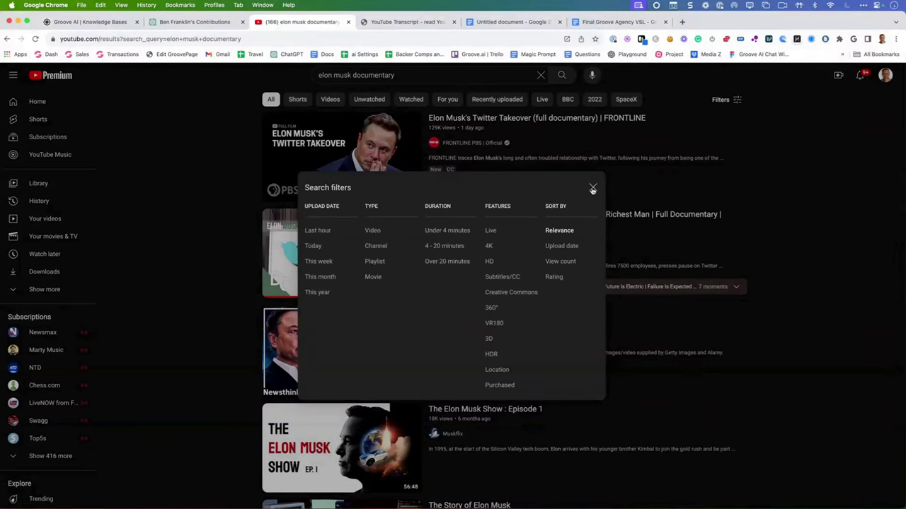
click(439, 261)
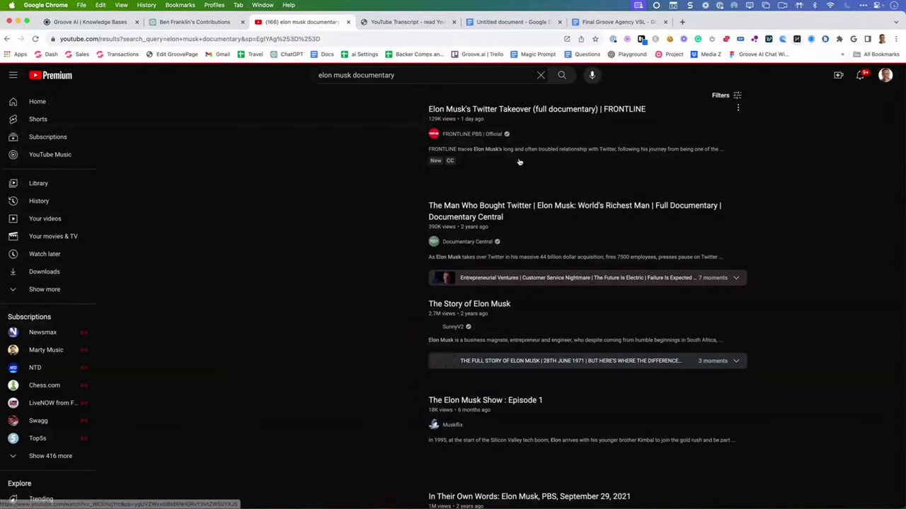
right_click(455, 113)
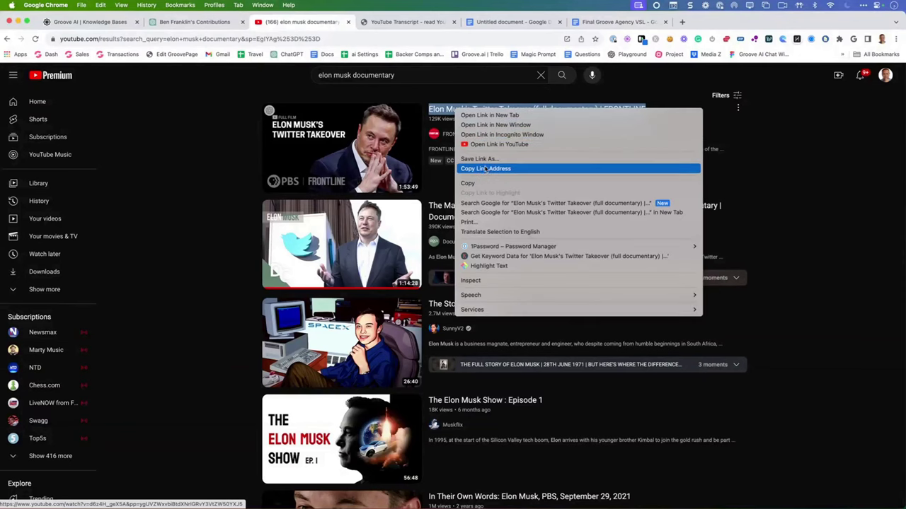
click(482, 144)
- Open youtubetranscript.com in a new browser tab and load the transcript of the copied FRONTLINE video link
click(681, 22)
text(youtube.com)
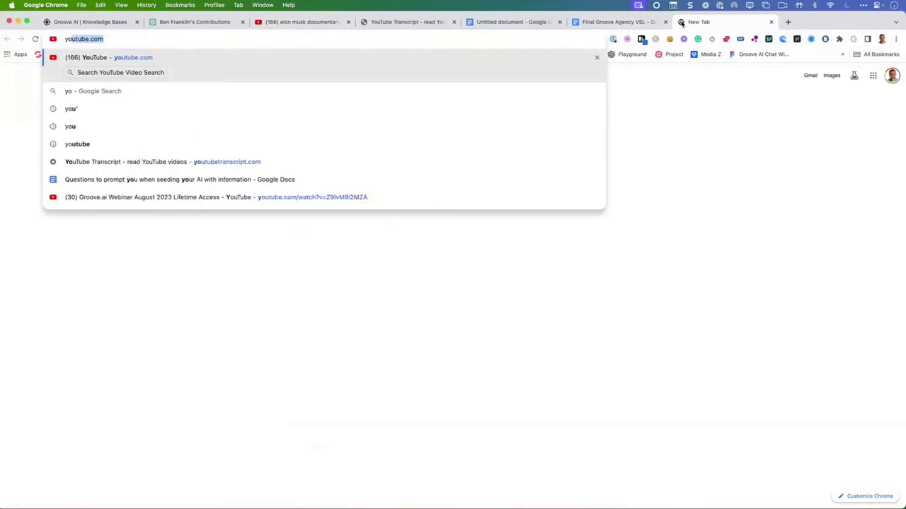
key(Return)
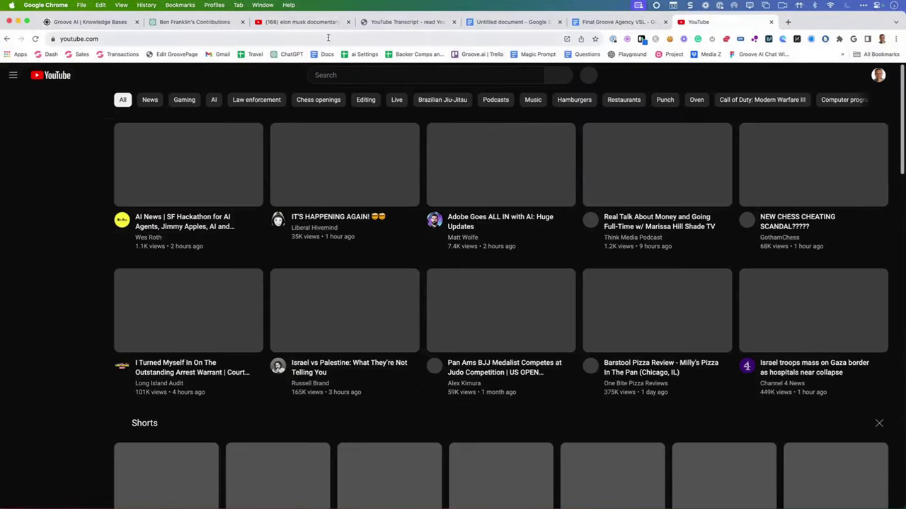
click(320, 40)
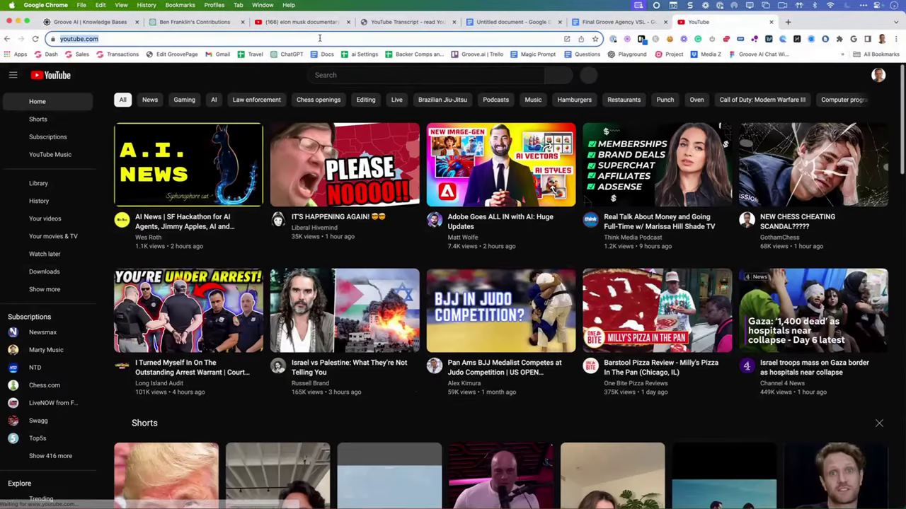
text(yo)
click(251, 161)
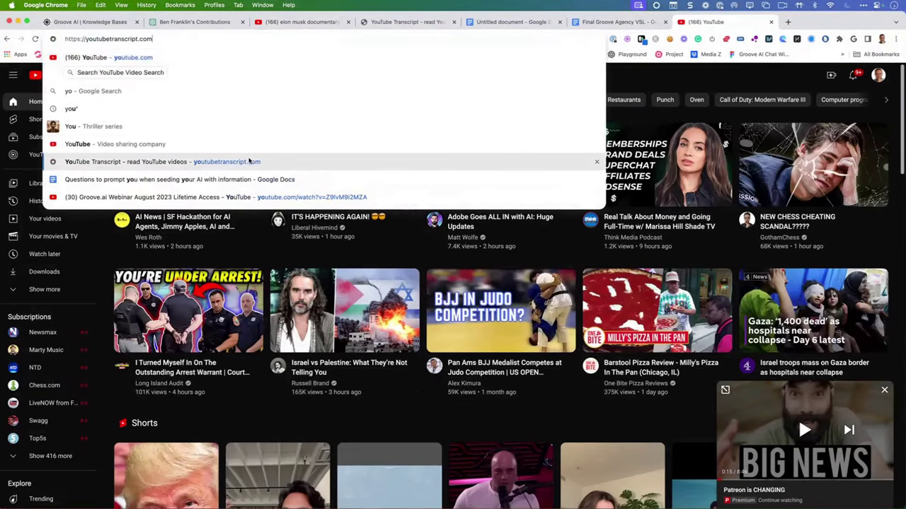
text(https://www.youtube.com/watch?v=d6z4H_geX5A&pp=ygUVZWxvbiBtdXNrIGRvY3VtZW50YXJ5)
click(558, 230)
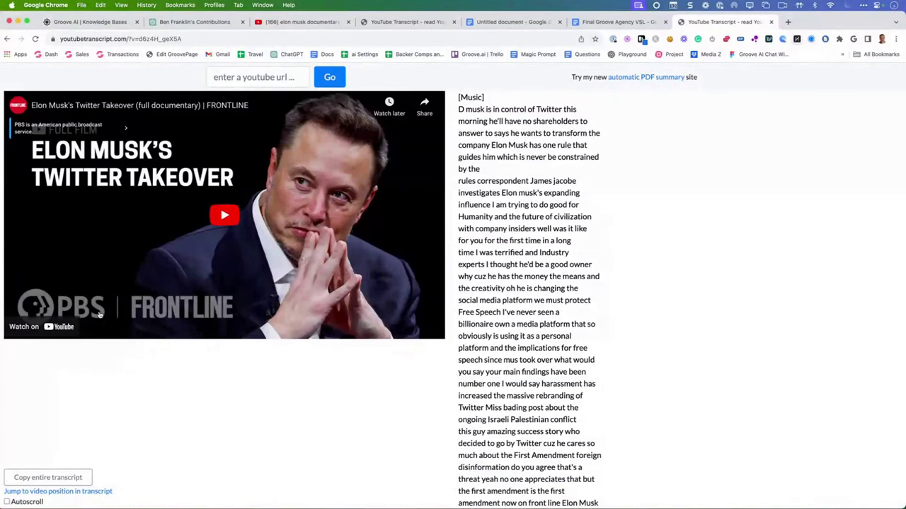
- Copy the entire video transcript and paste it into a new TextEdit document
click(46, 482)
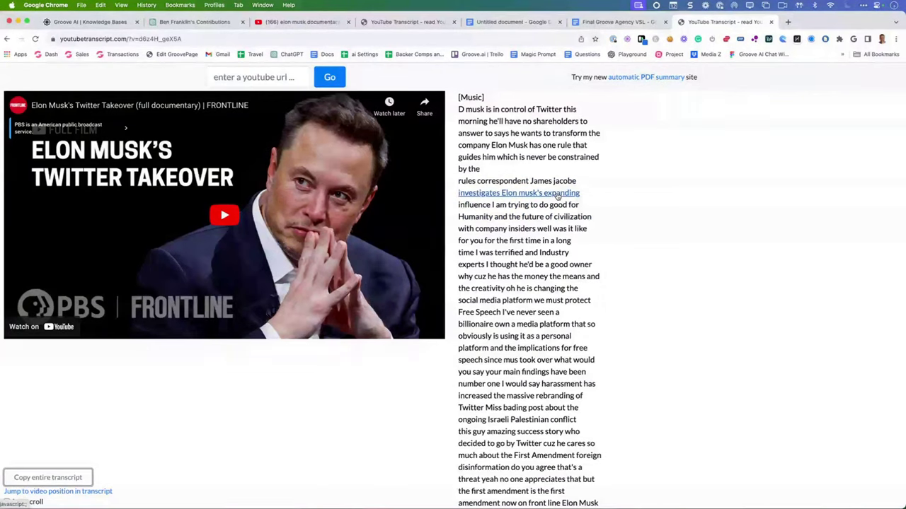
key(super+space)
text(tez)
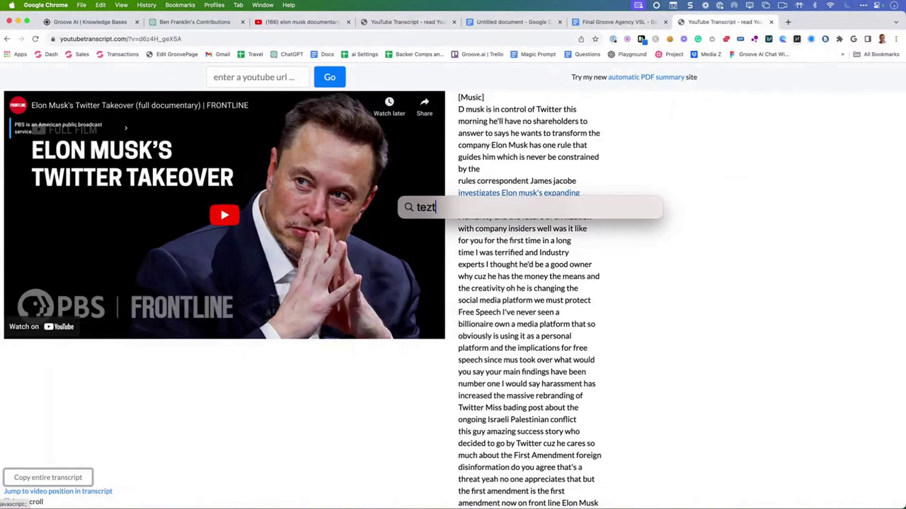
key(BackSpace)
text(xt)
key(Return)
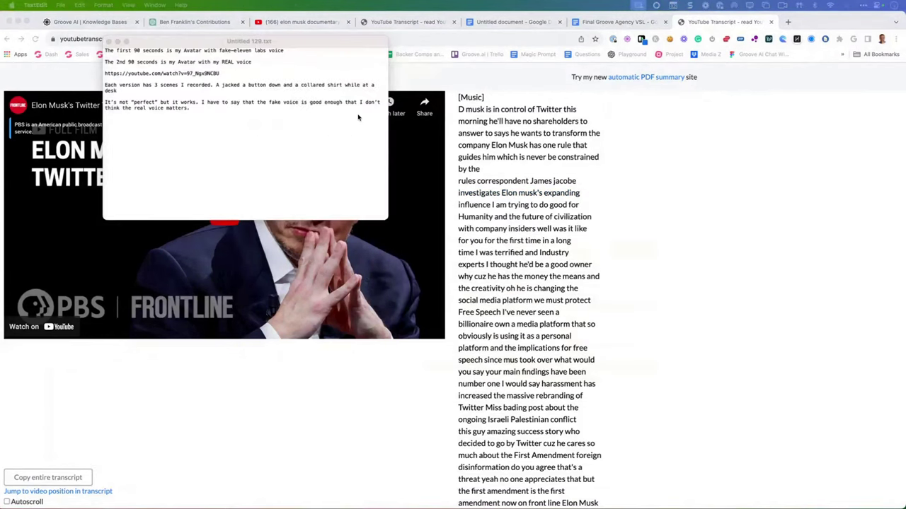
key(super+q)
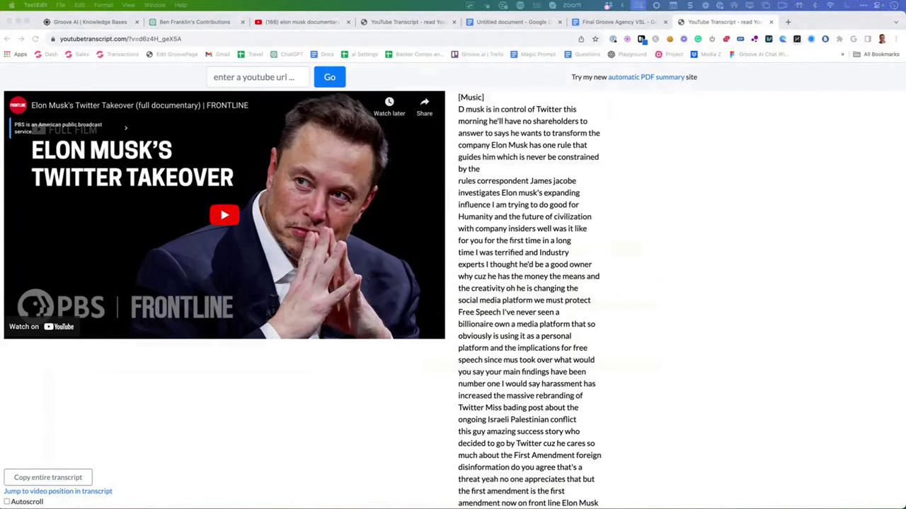
key(super+n)
key(super+v)
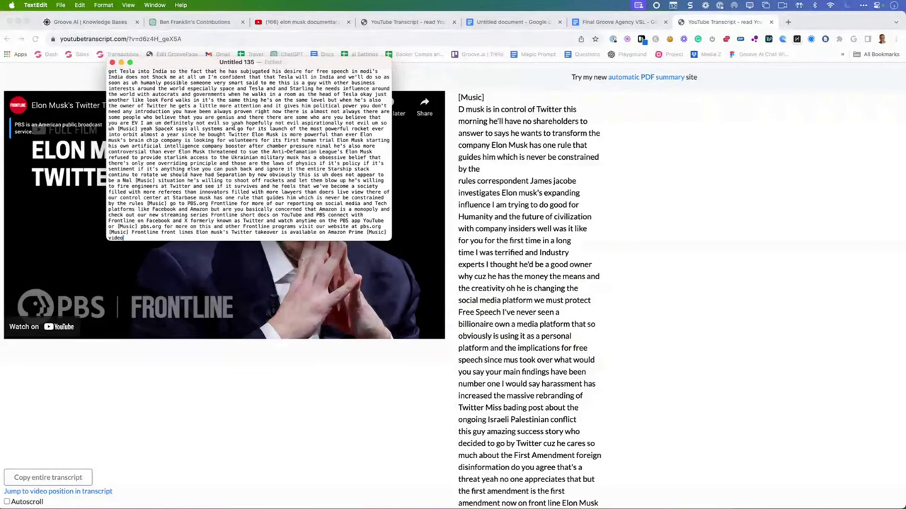
- Save the transcript document as "Elon Musk 1.txt" in Downloads and close it
key(super+s)
text(Elon M)
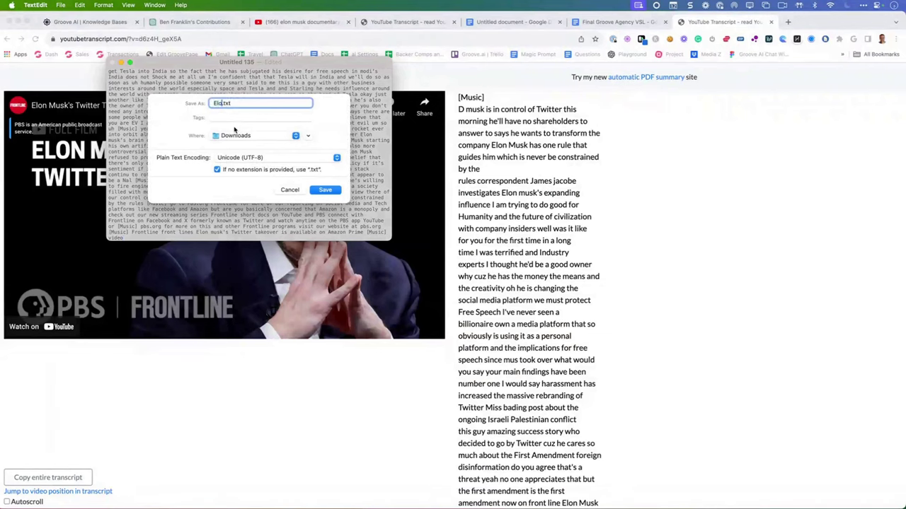
text(usk 1)
click(326, 191)
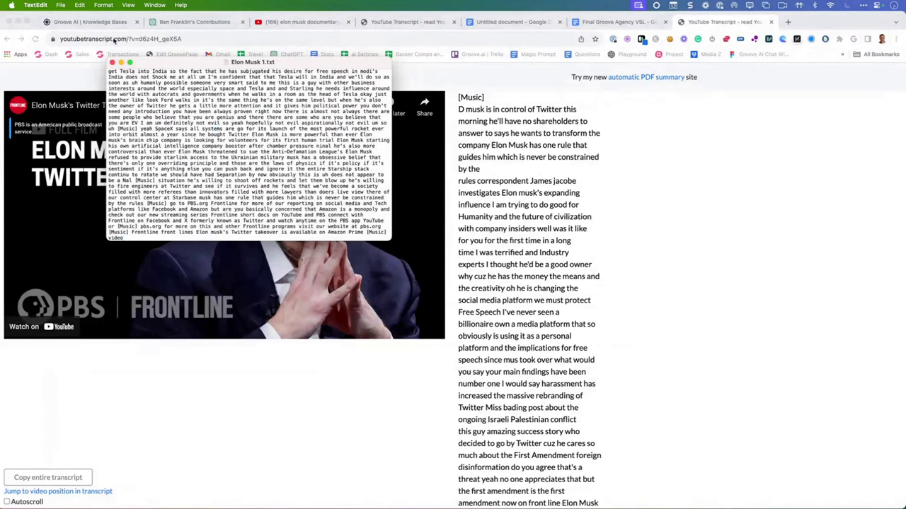
click(111, 63)
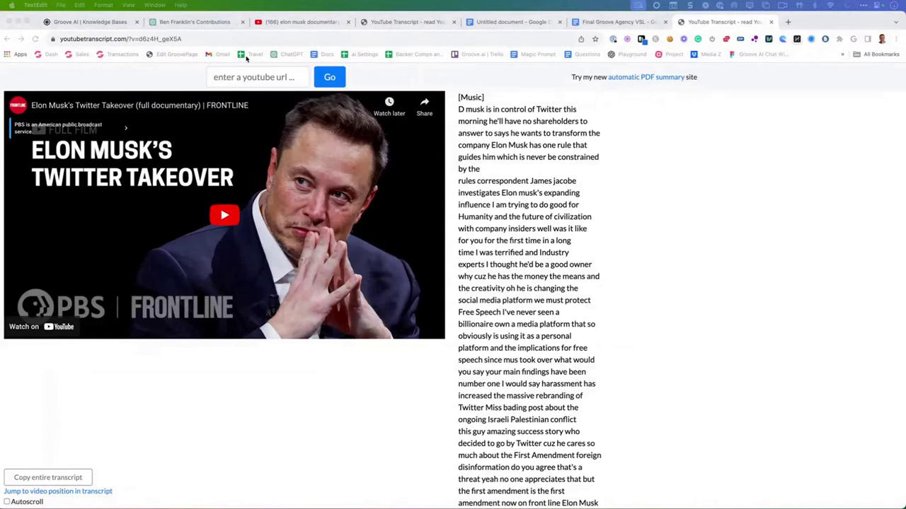
click(301, 21)
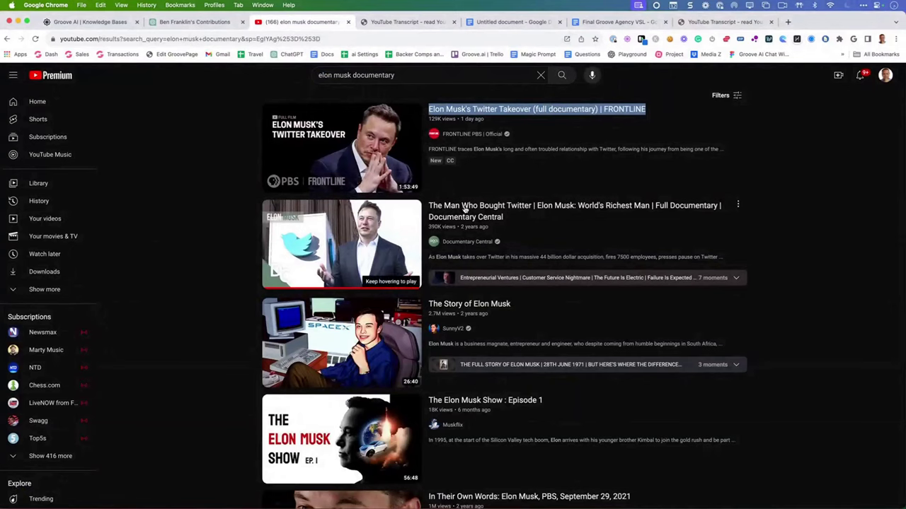
scroll(465, 209, down, 1)
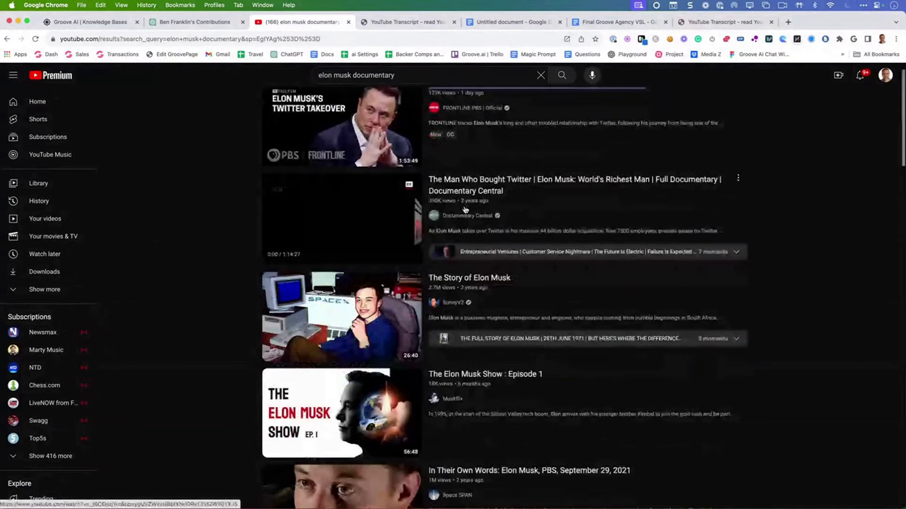
scroll(465, 209, down, 5)
- Switch to Groove.ai, open the "Elon Musk 3" knowledge base and upload Elon Musk 1.txt from Downloads as a file source
click(90, 22)
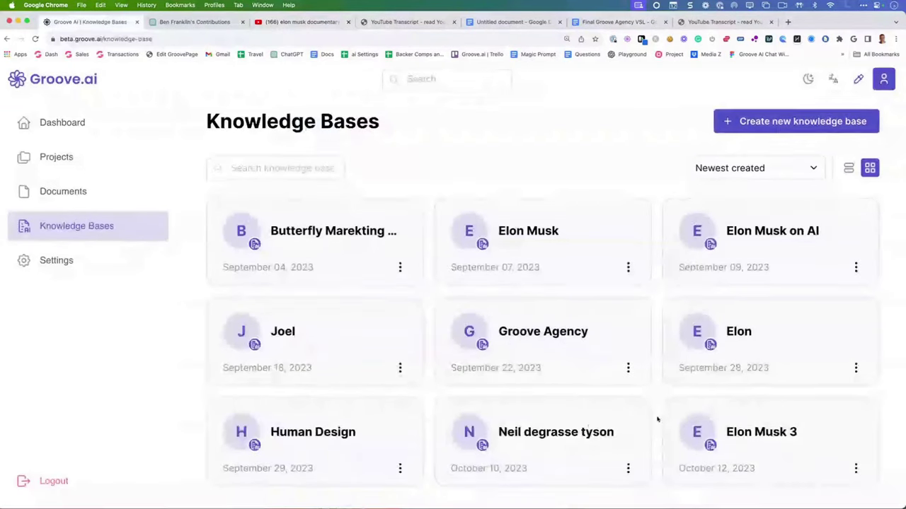
click(769, 443)
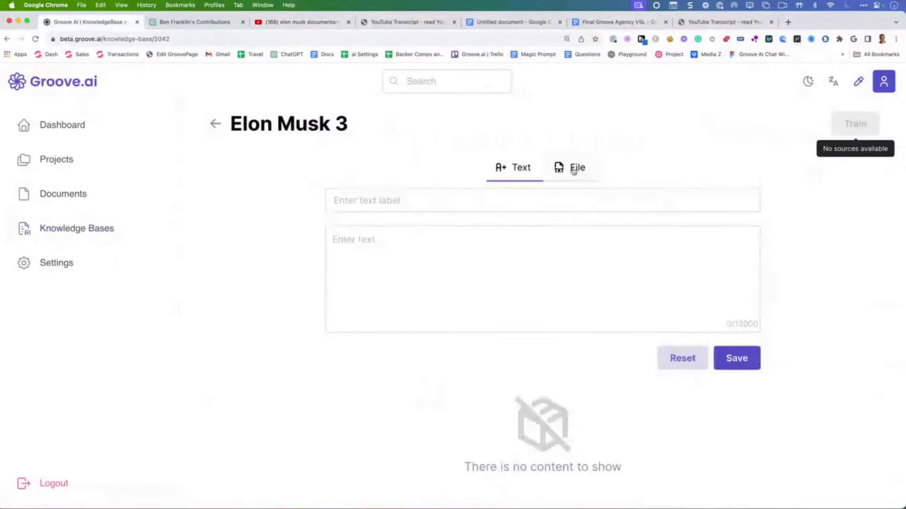
click(574, 169)
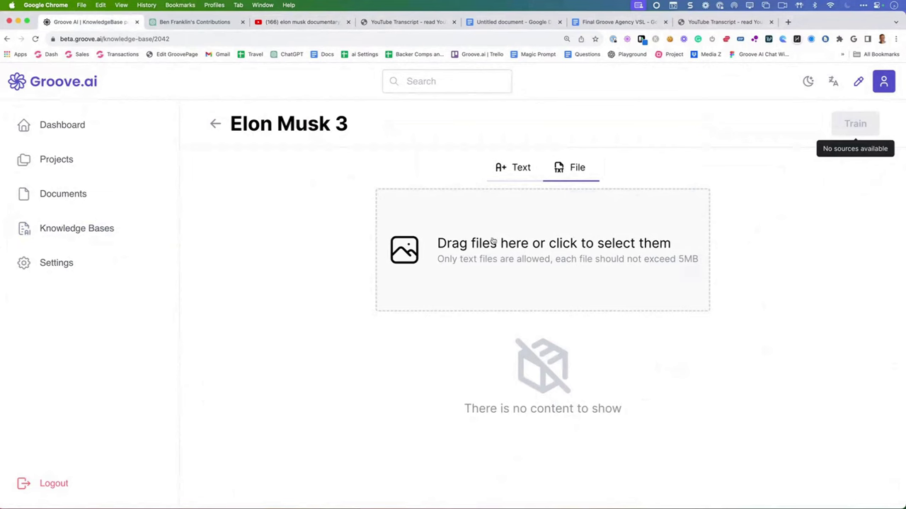
click(524, 249)
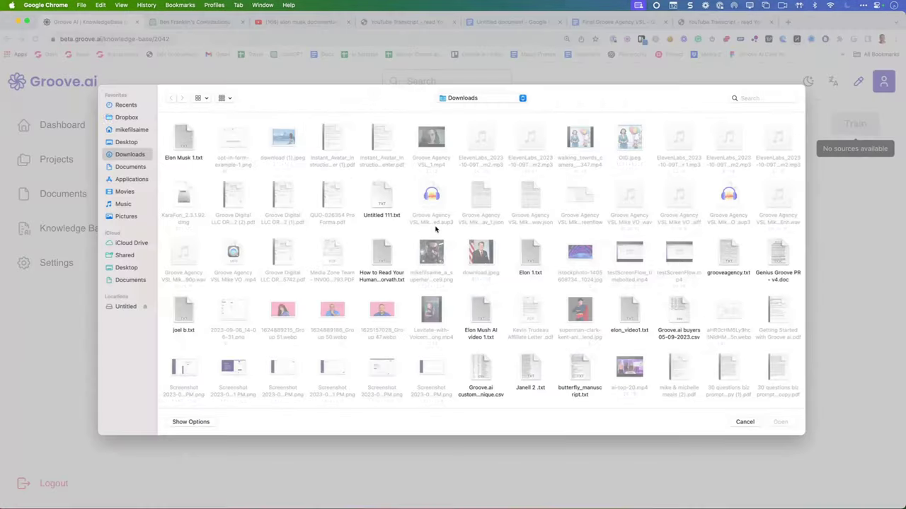
click(182, 138)
click(779, 423)
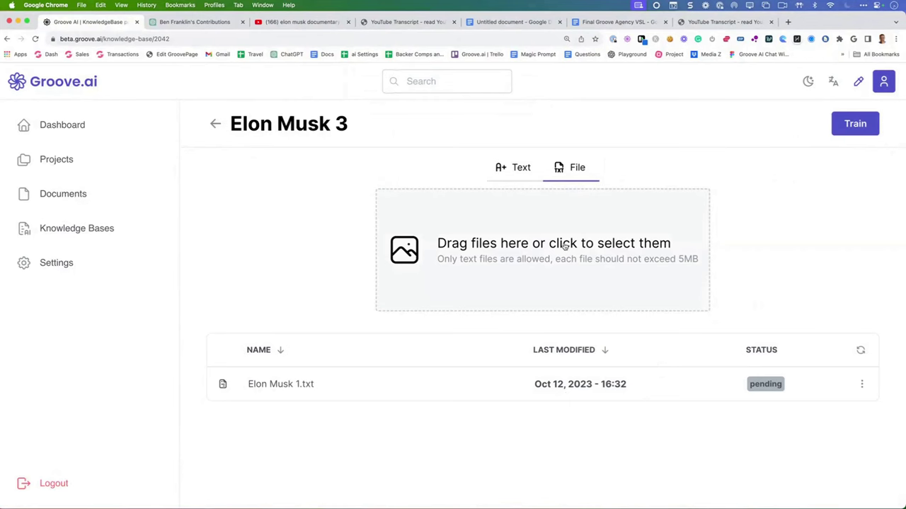
- Train the "Elon Musk 3" knowledge base on the uploaded transcript and confirm the start of indexing
click(565, 245)
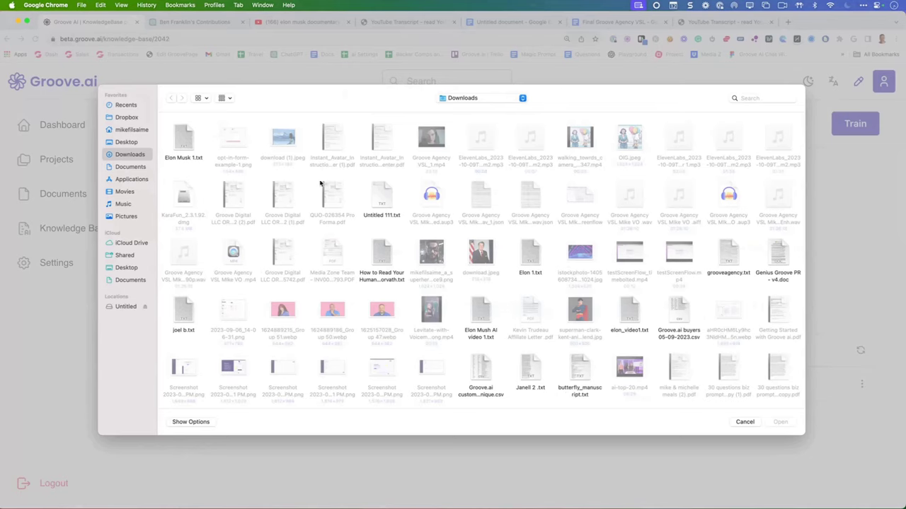
click(733, 422)
click(855, 126)
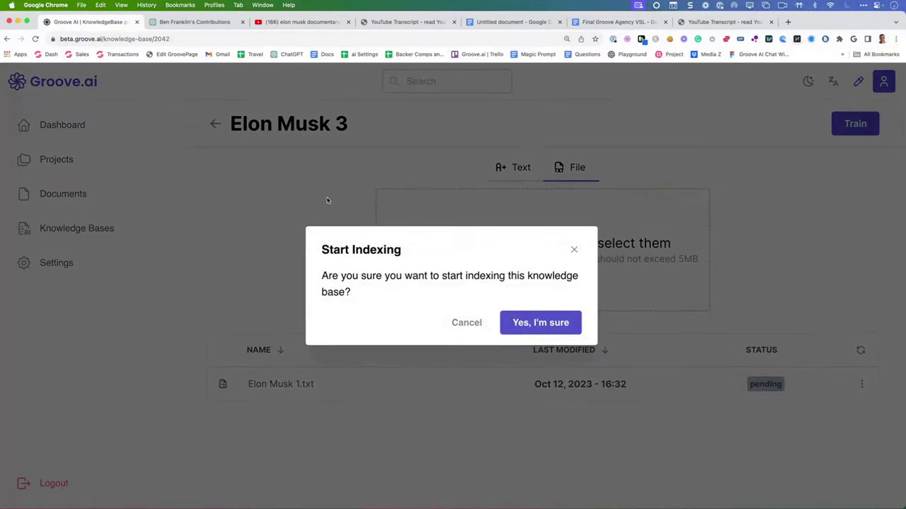
click(538, 328)
click(575, 330)
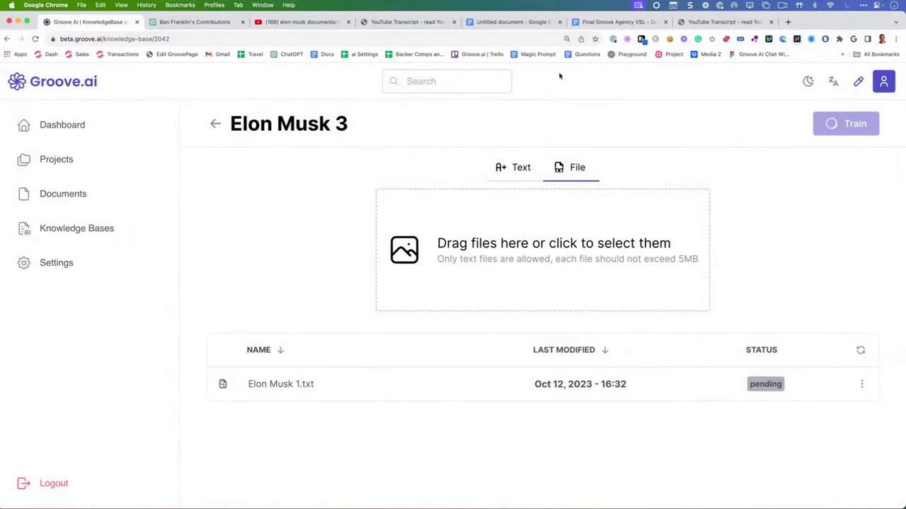
- Open groove.cm in a new browser tab and review the domain setup instructions in its Groove AI Assistant chat
click(787, 22)
text(elonb)
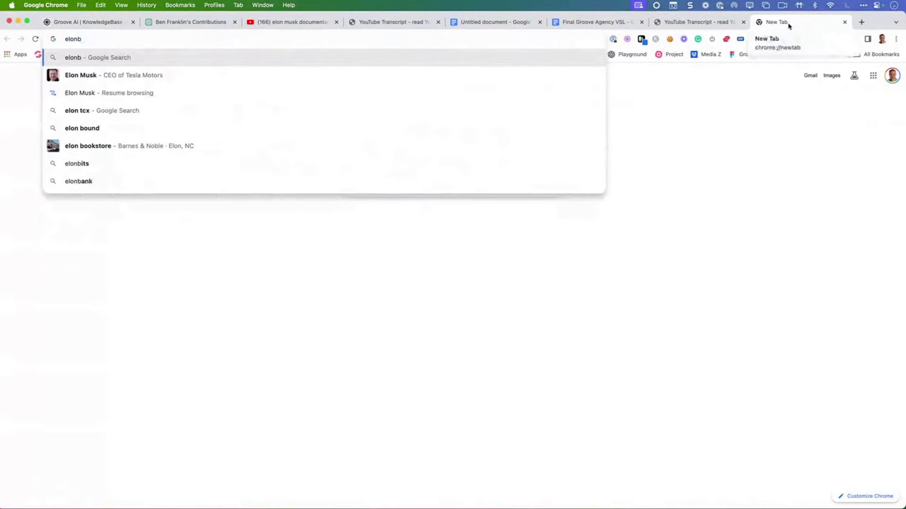
key(super+a)
text(gr)
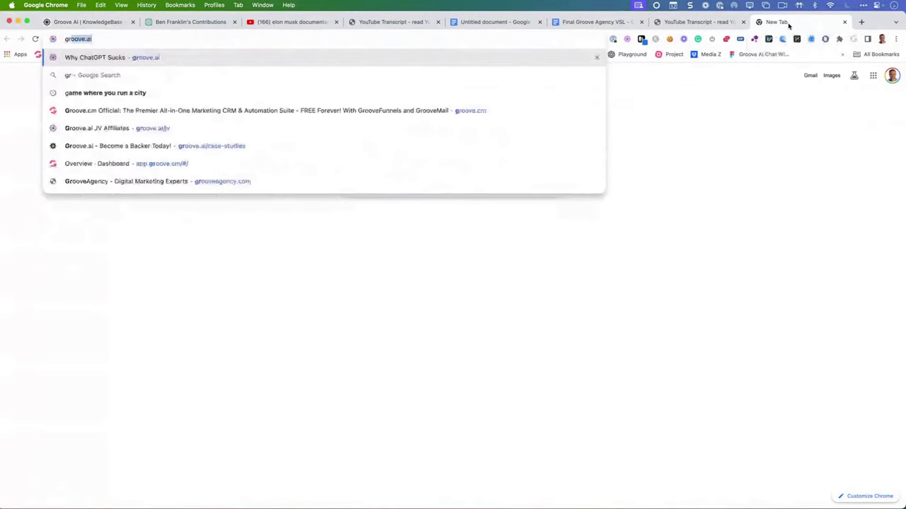
text(oove.c)
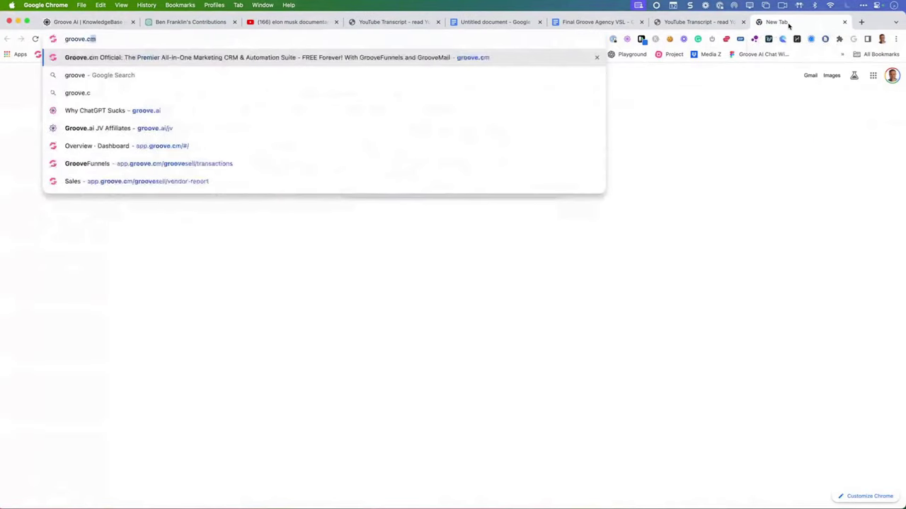
key(Return)
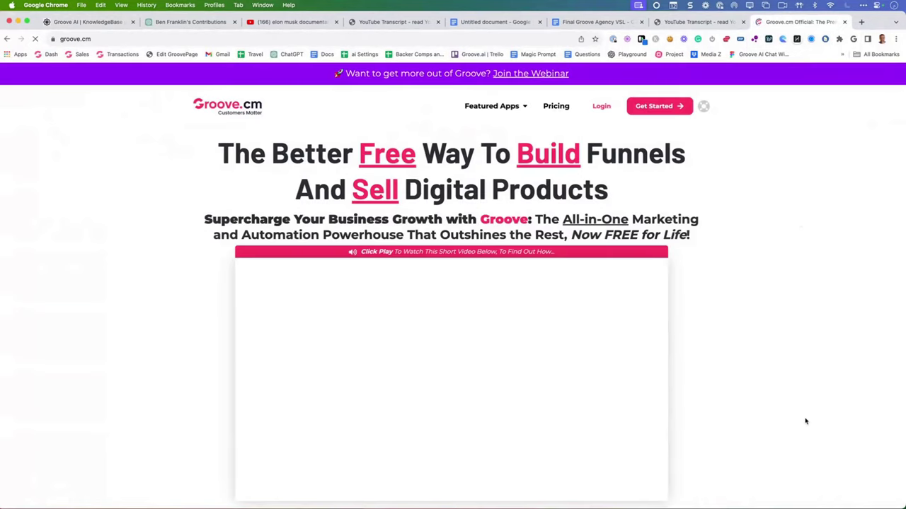
click(887, 495)
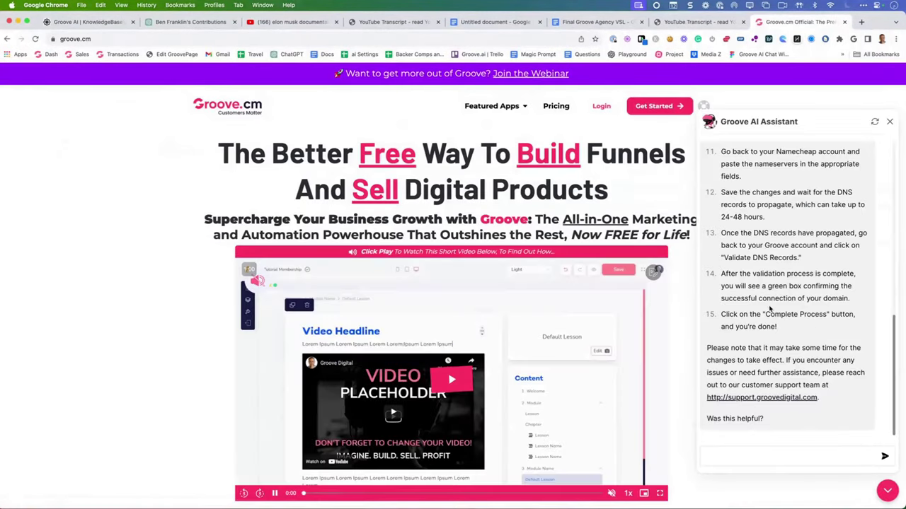
scroll(767, 309, up, 3)
scroll(767, 309, up, 1)
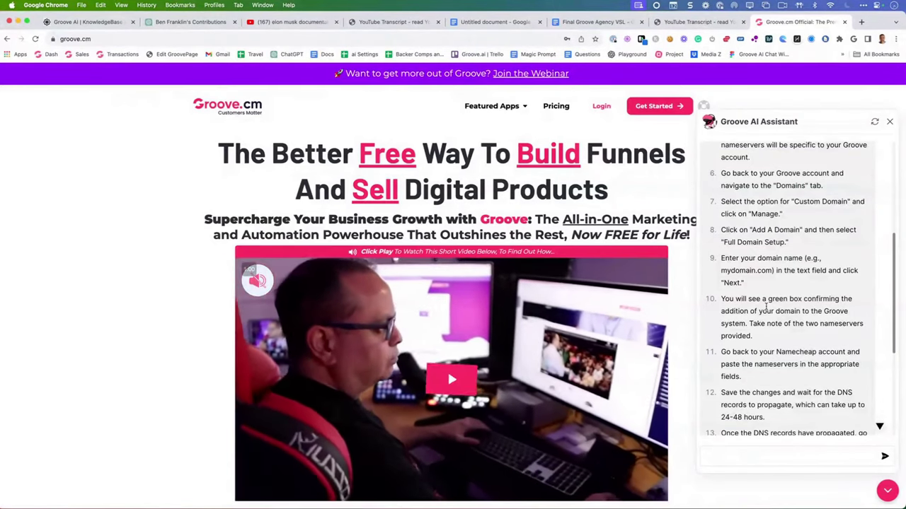
click(888, 121)
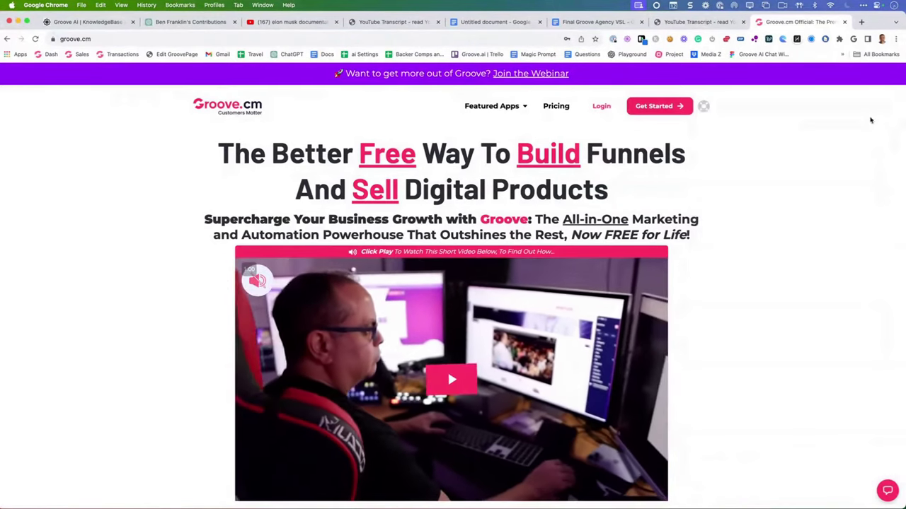
- Return to the "Elon Musk 3" knowledge base in Groove.ai and view the Downloads files offered for upload
click(78, 22)
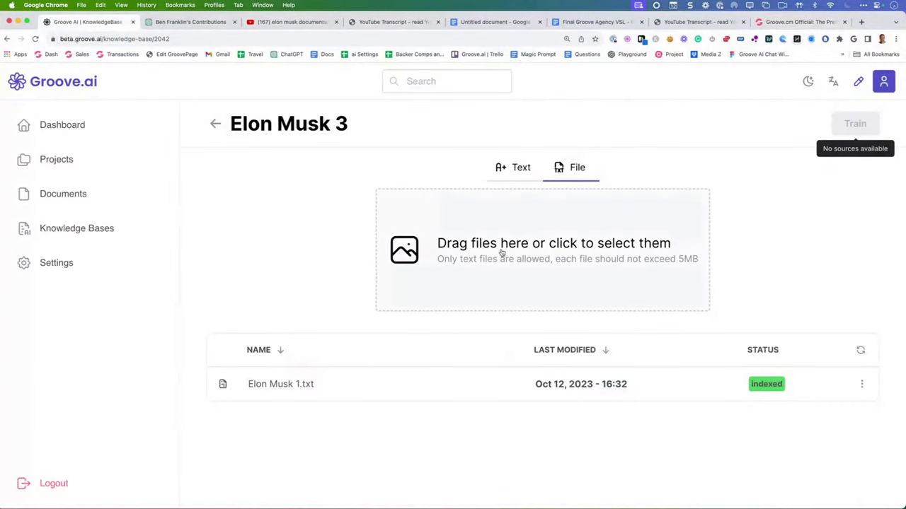
click(375, 222)
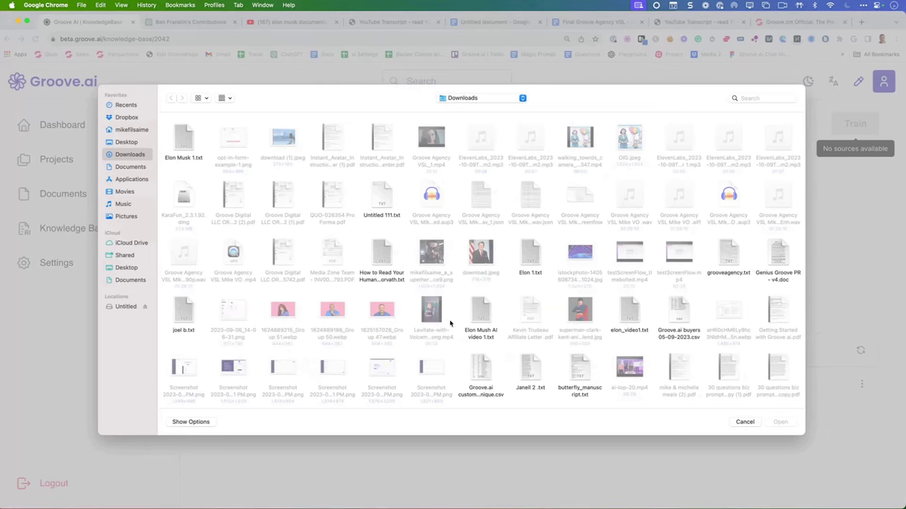
click(735, 423)
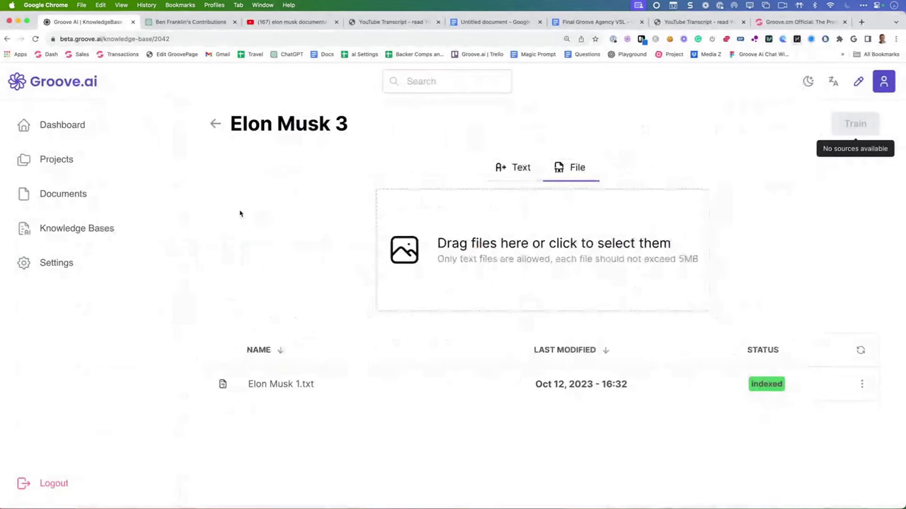
- Create a new Groove.ai project, entering the person's first name as the project name
click(124, 134)
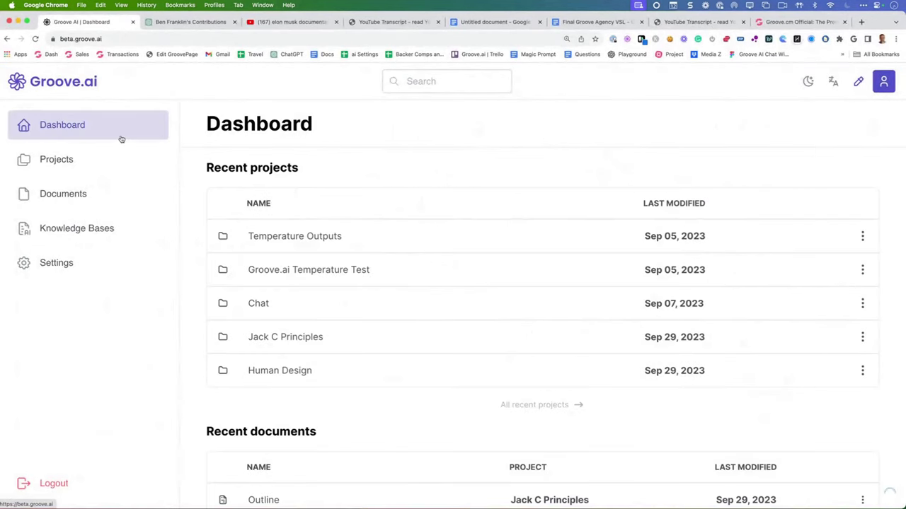
click(60, 159)
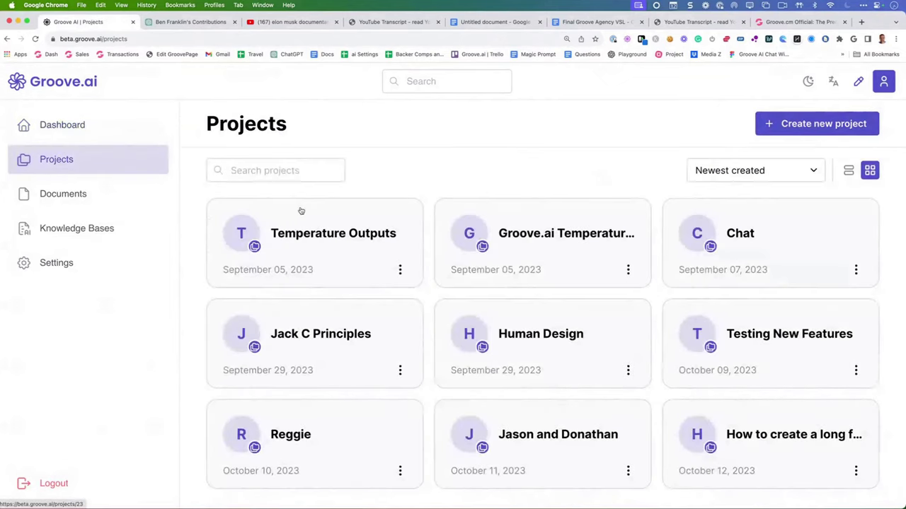
click(786, 131)
text(Nav)
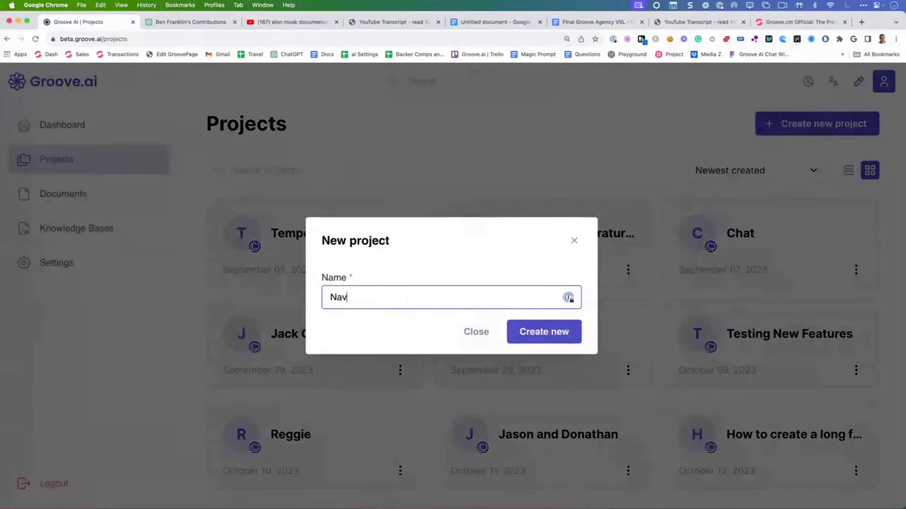
text(id)
click(559, 339)
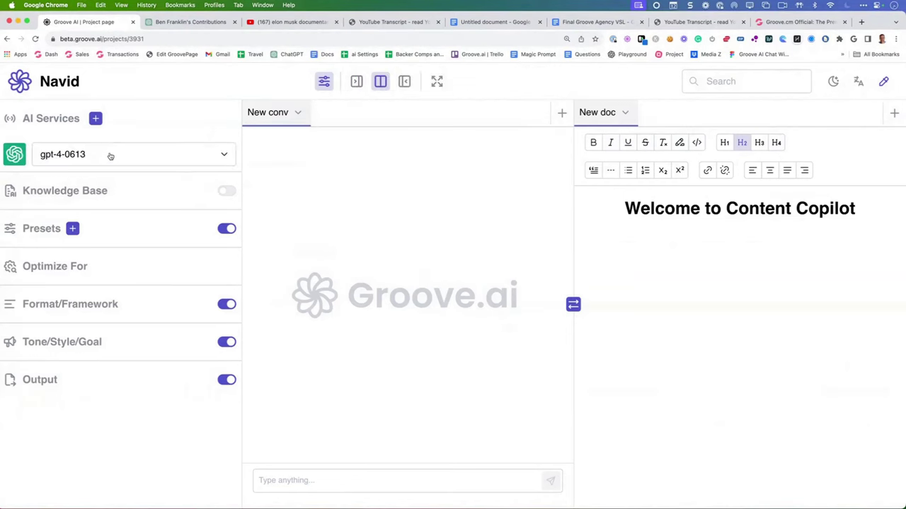
- Set the project's AI service model to gpt-3.5-turbo-16k and collapse the AI Services settings
click(109, 153)
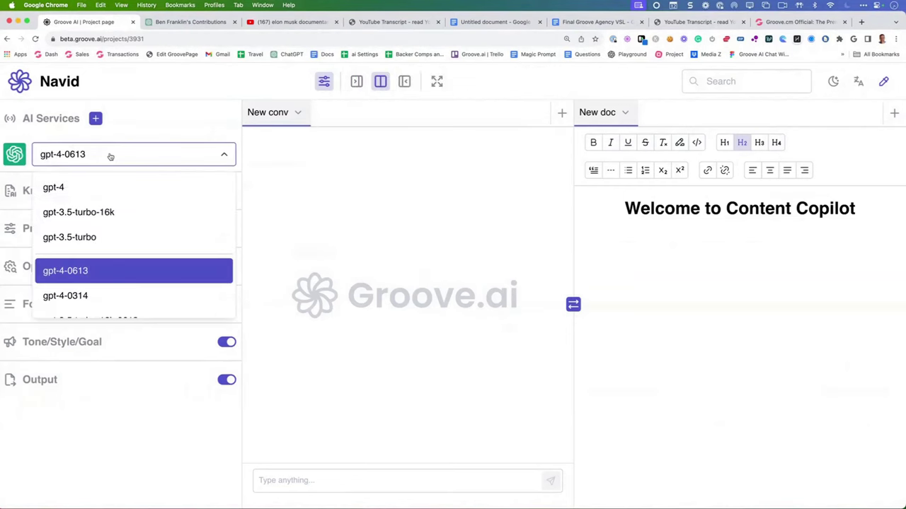
click(119, 213)
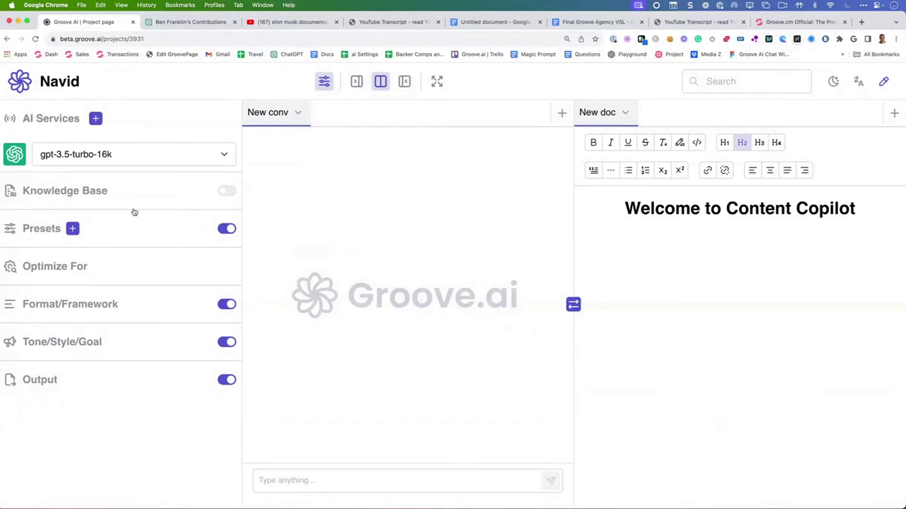
click(136, 154)
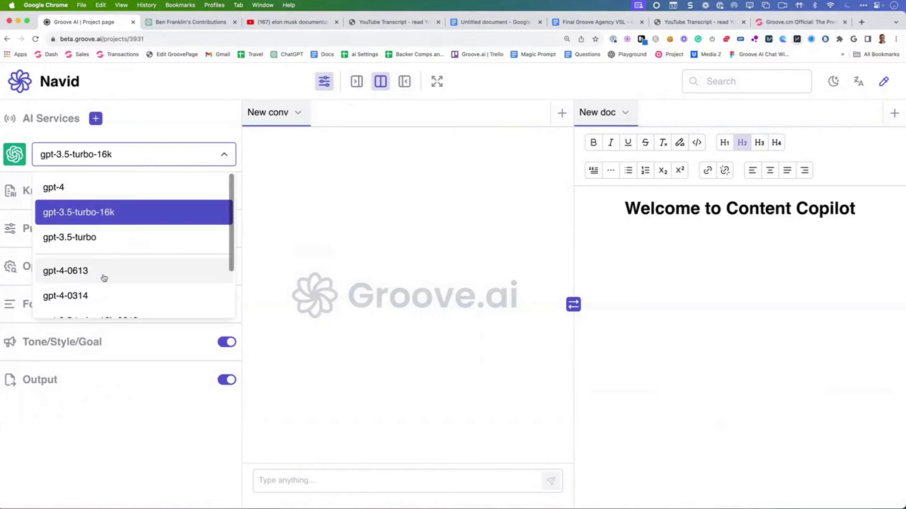
click(166, 122)
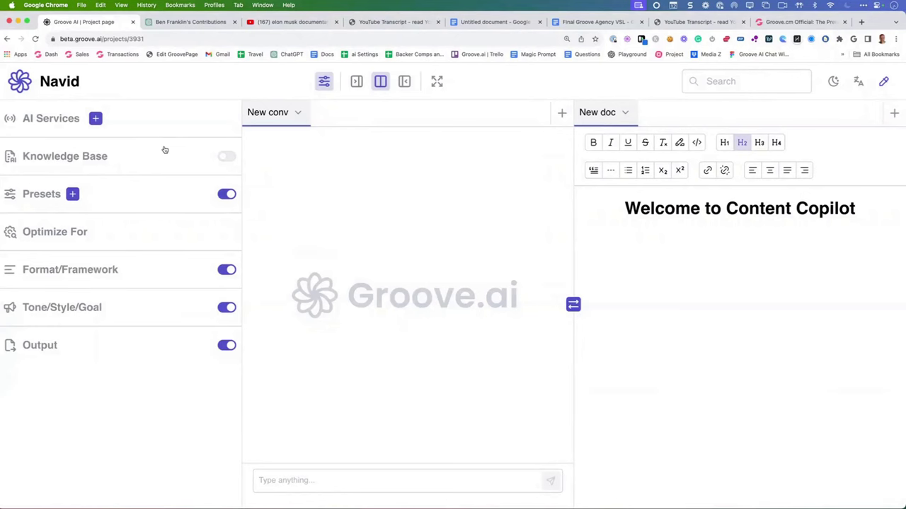
- Enable the knowledge base for the project and select "Elon Musk 3" as its source
click(121, 155)
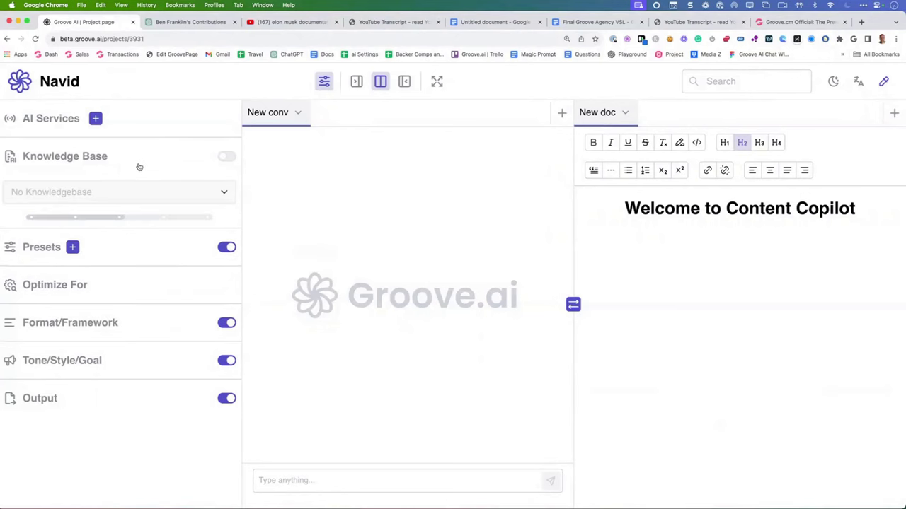
click(227, 156)
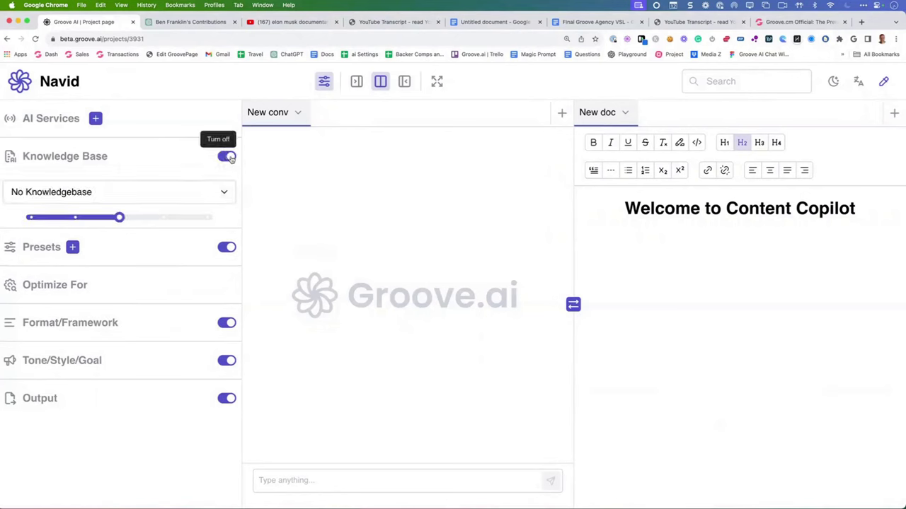
click(135, 193)
scroll(125, 250, down, 5)
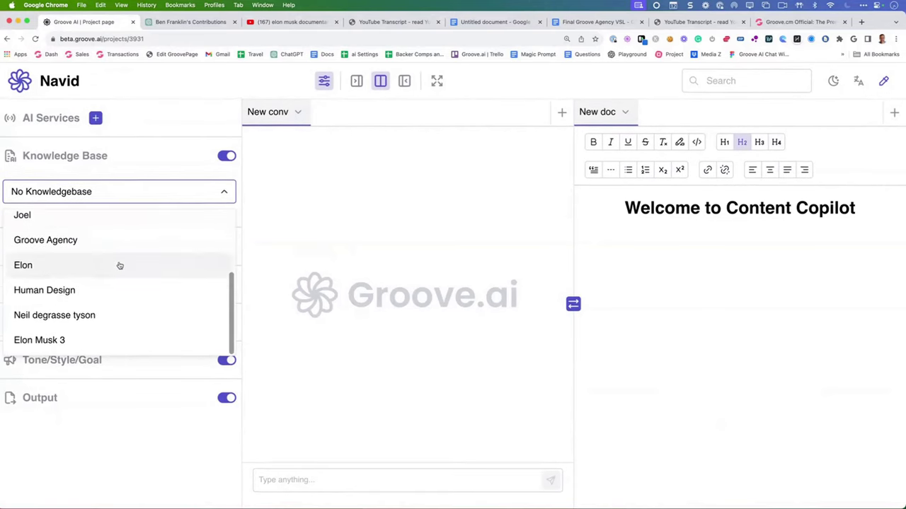
click(80, 345)
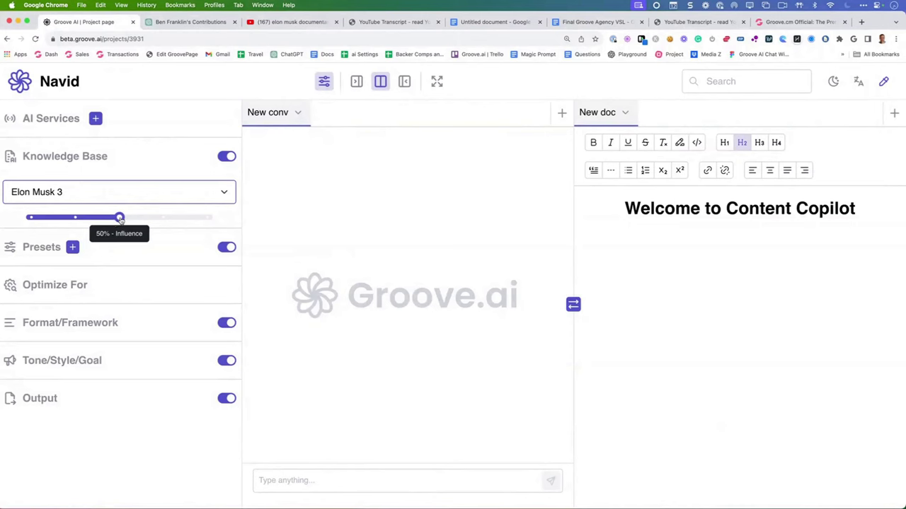
- Set the "Elon Musk 3" influence level to 100% - Knowledge Base and turn the knowledge base off
drag(119, 218, 65, 220)
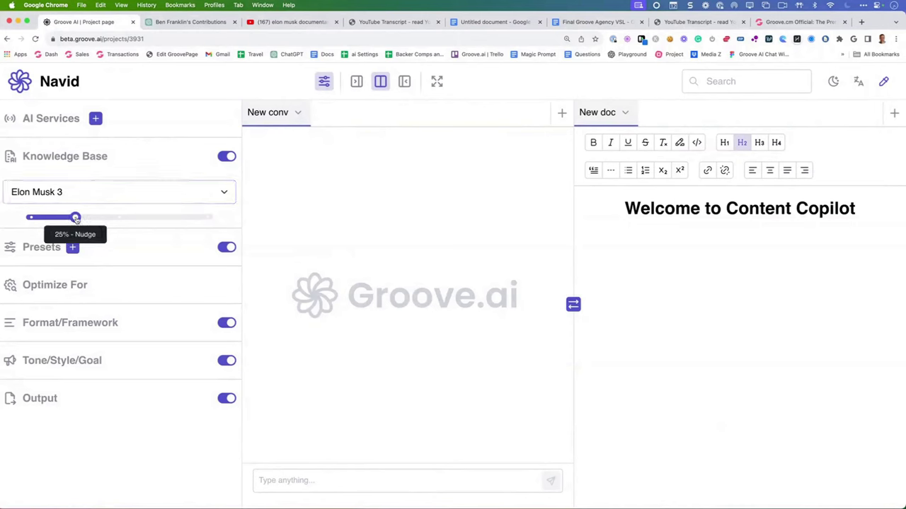
drag(76, 219, 207, 219)
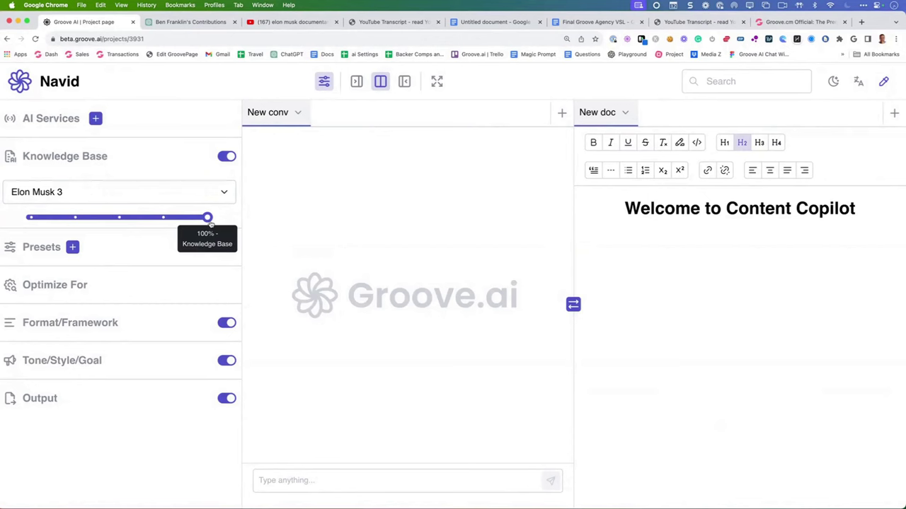
click(226, 156)
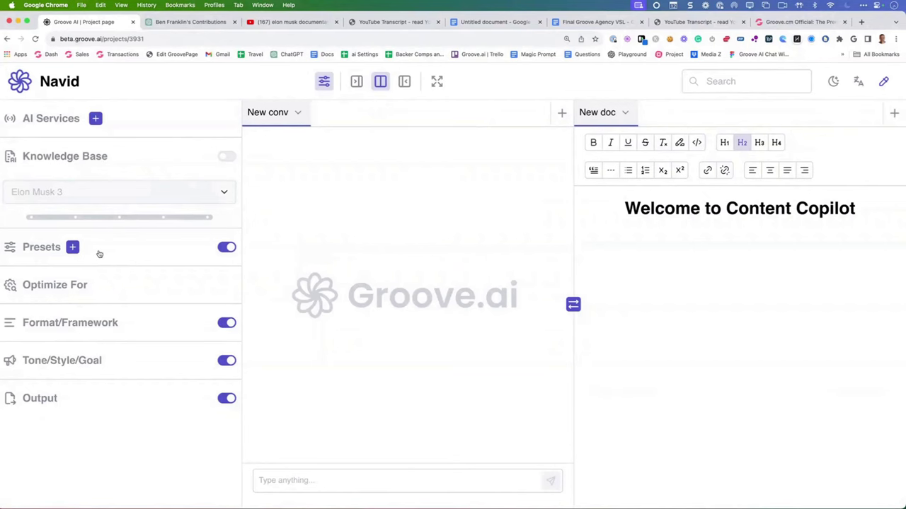
- Expand the project's Presets settings and open the form for adding a preset
click(147, 247)
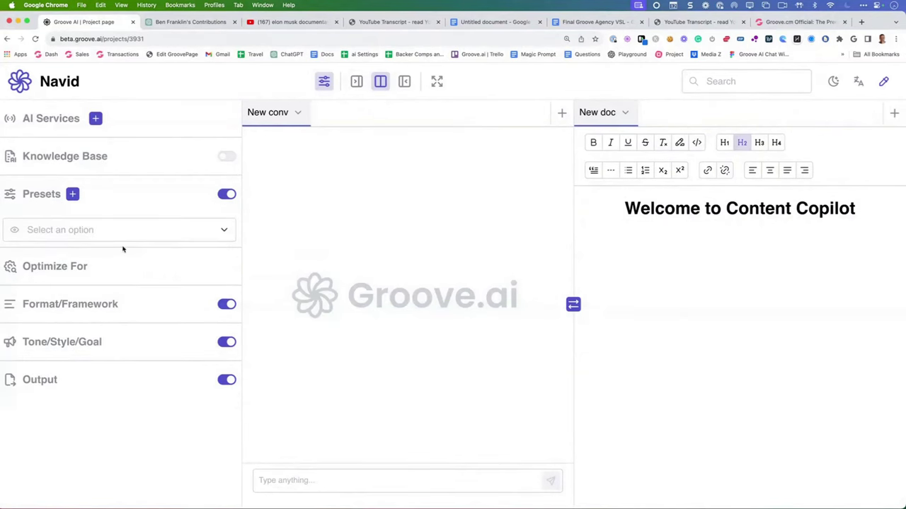
click(73, 195)
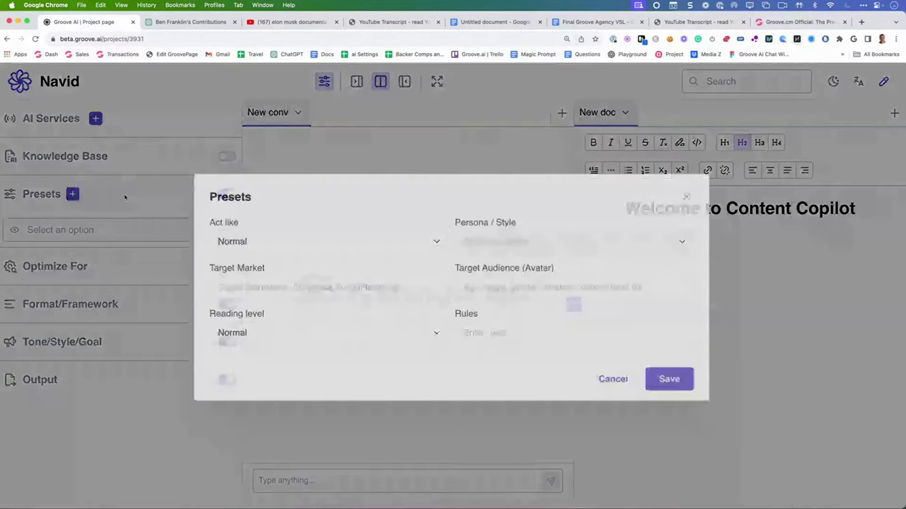